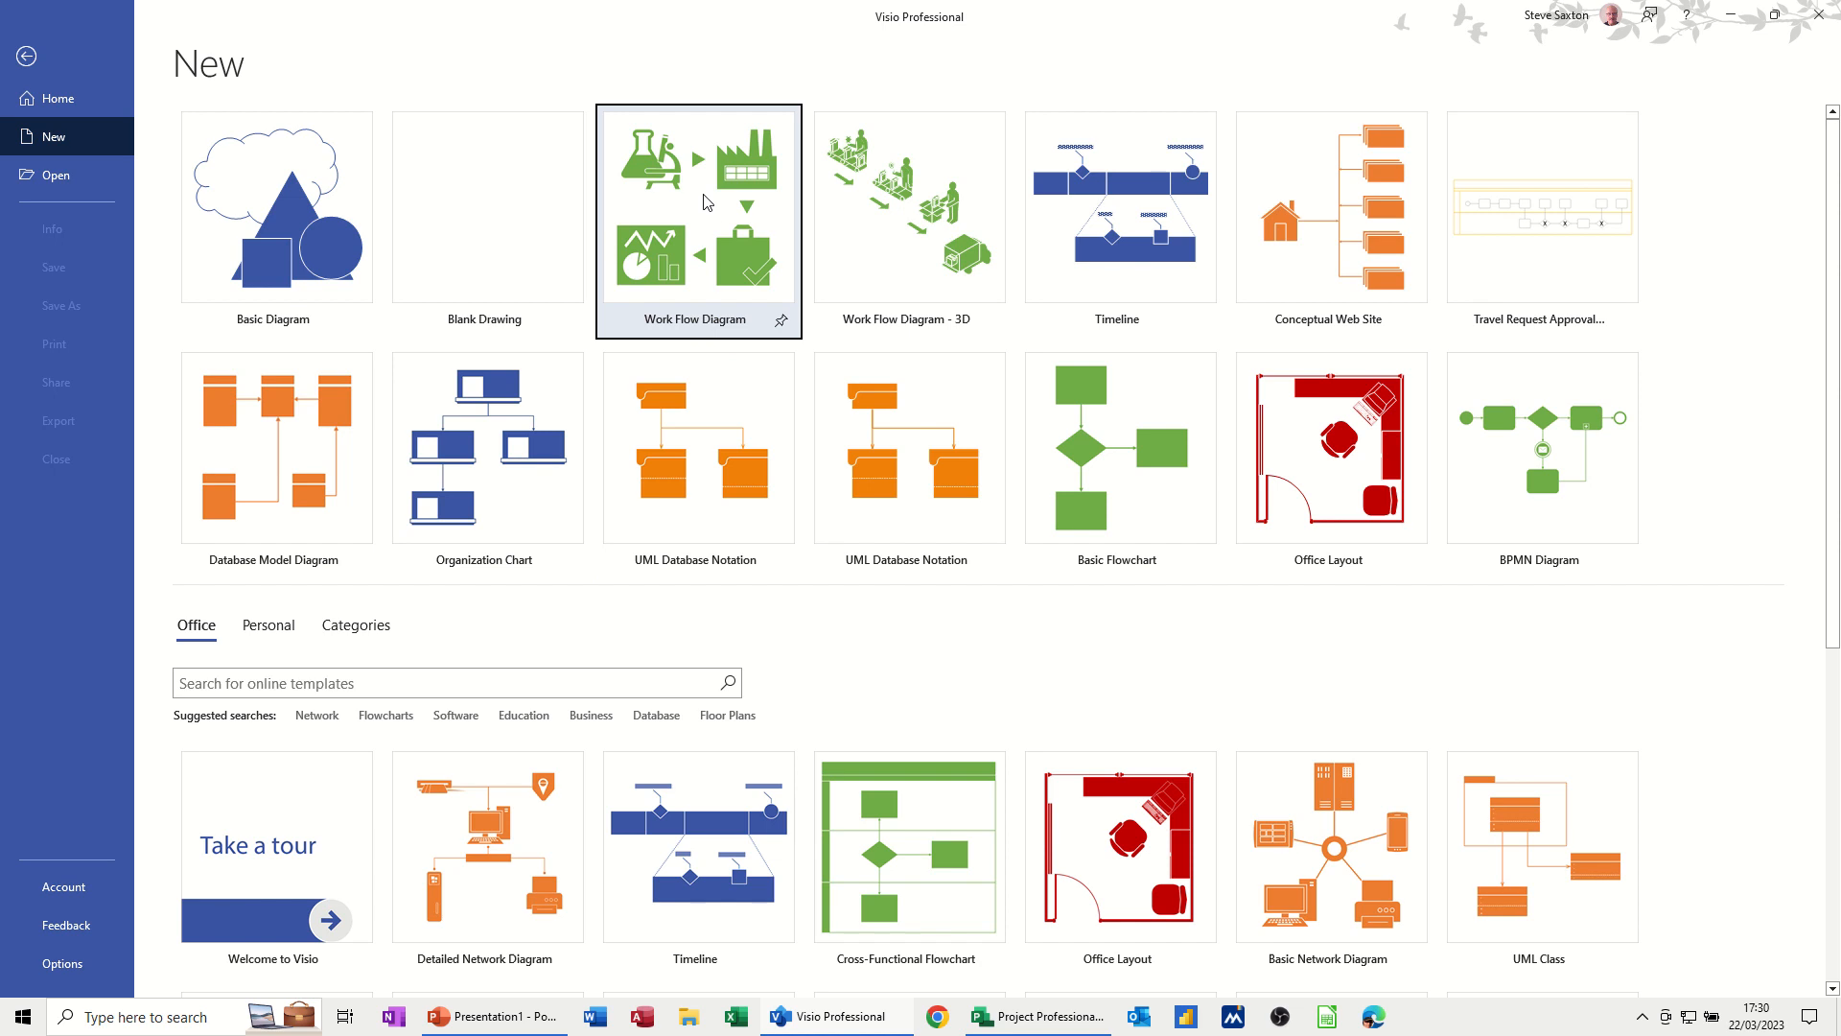
Create a new blank Work Flow Diagram drawing in metric units
left_click(705, 201)
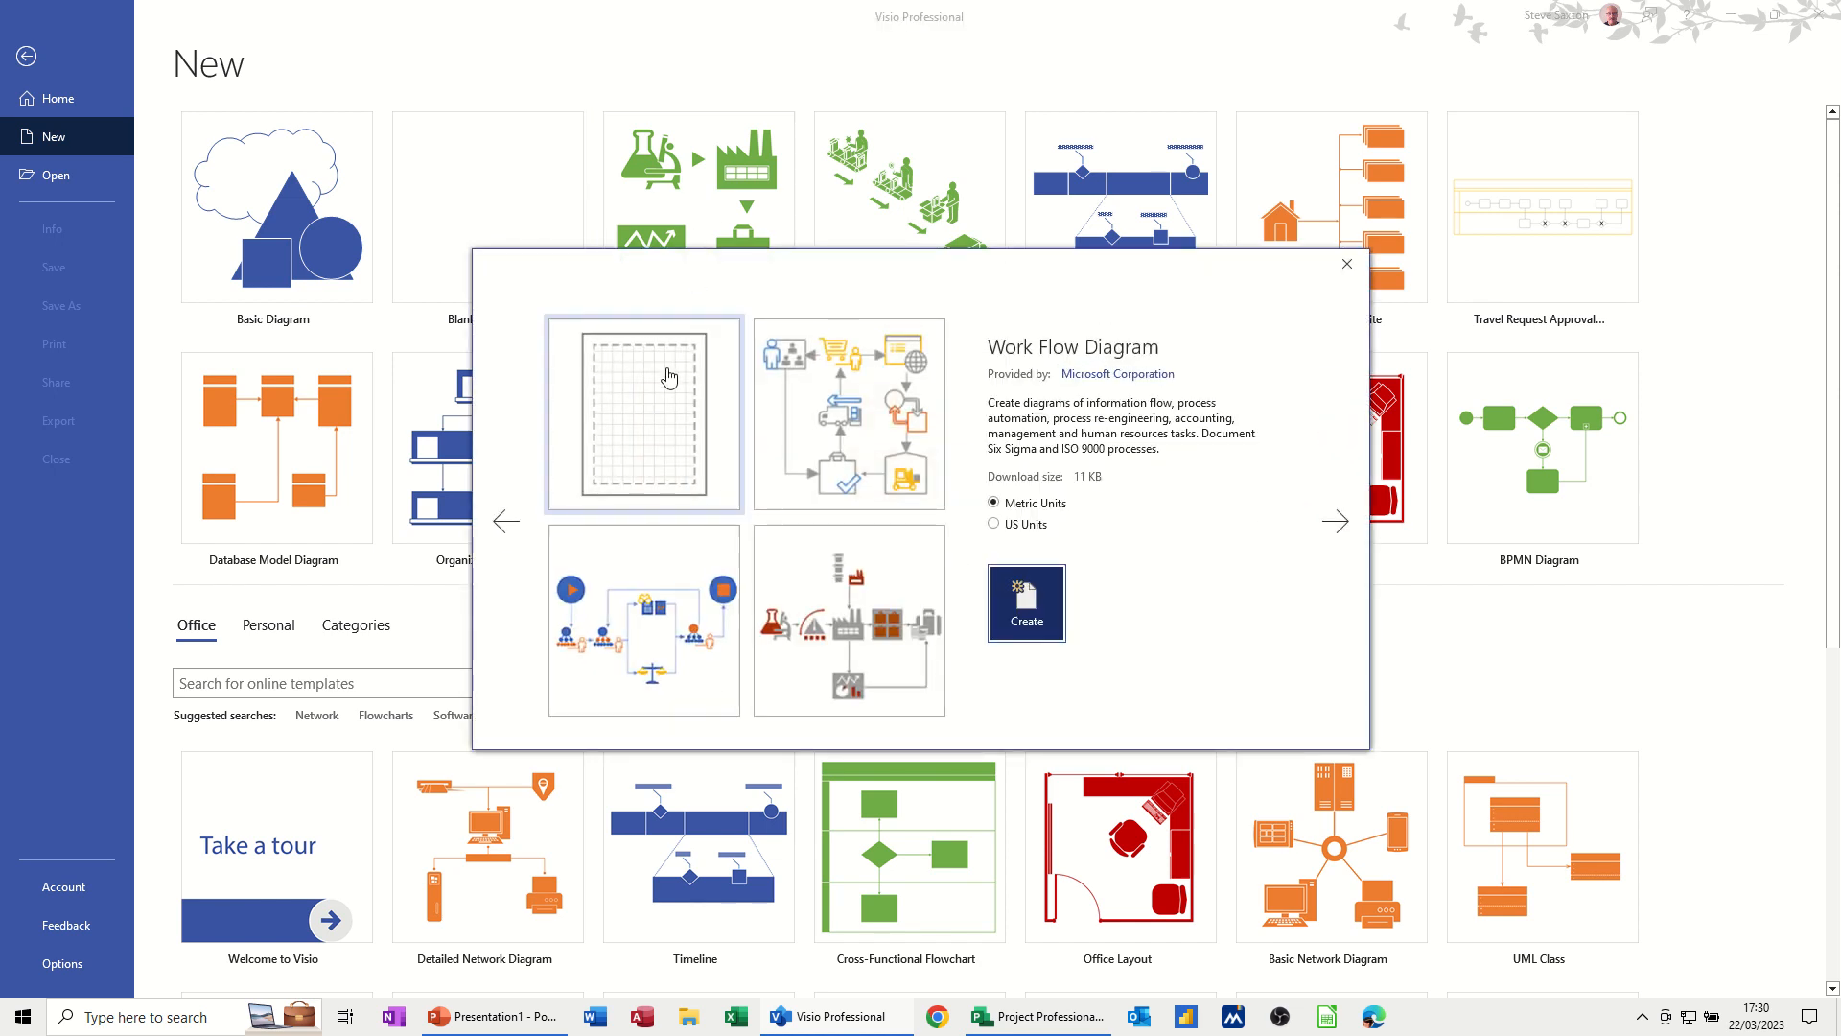
left_click(650, 401)
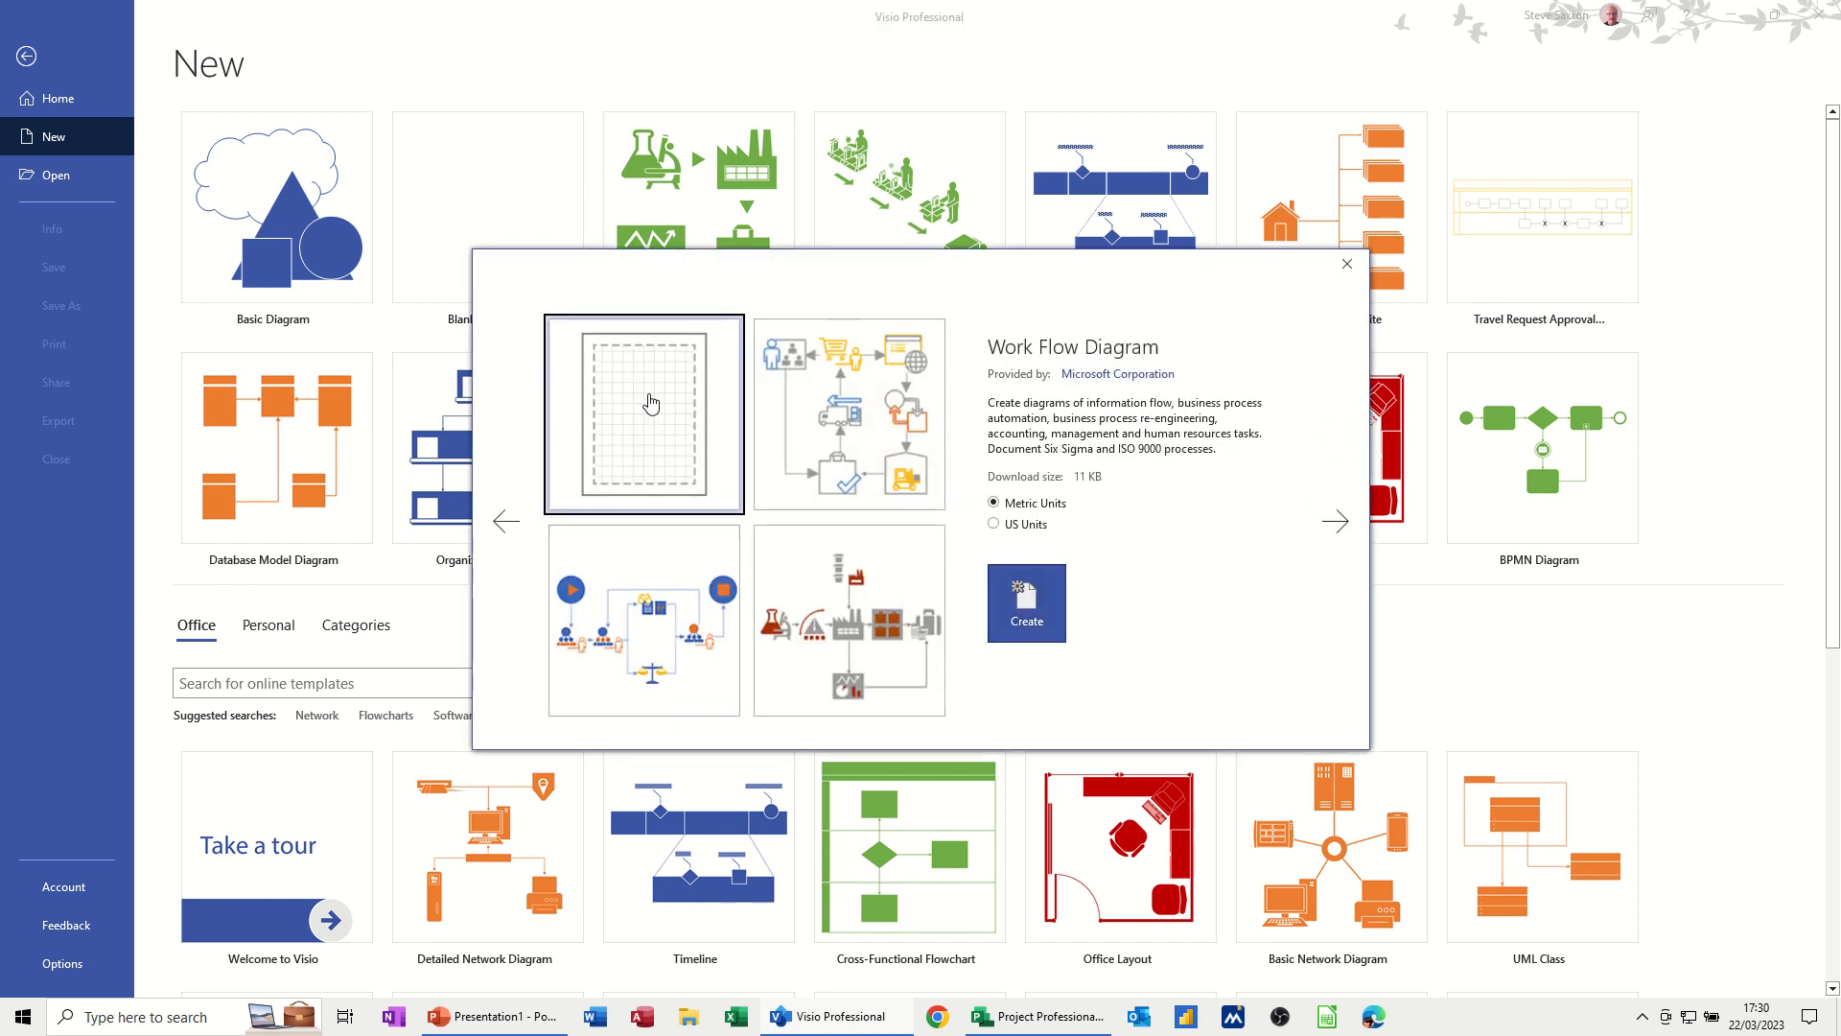
left_click(1007, 596)
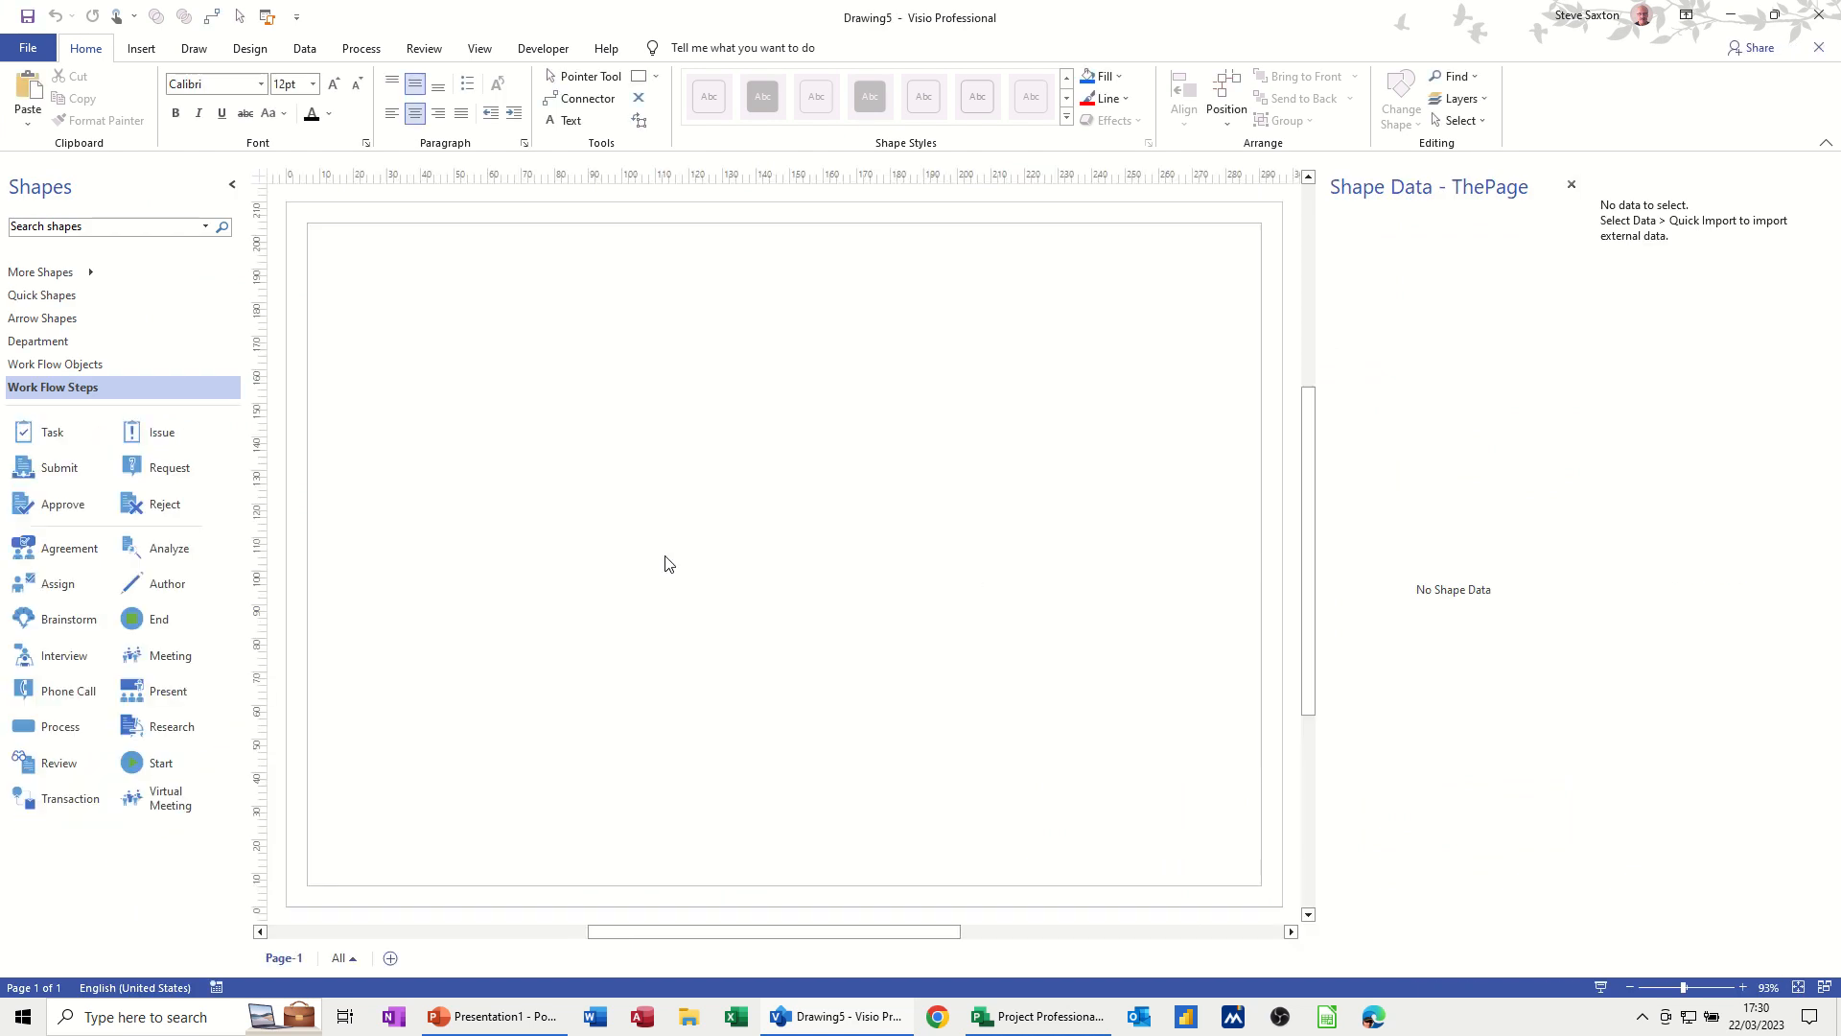
Look through the Quick Shapes, Arrow Shapes, Department and Work Flow Steps stencils, finishing with Work Flow Objects open
left_click(93, 303)
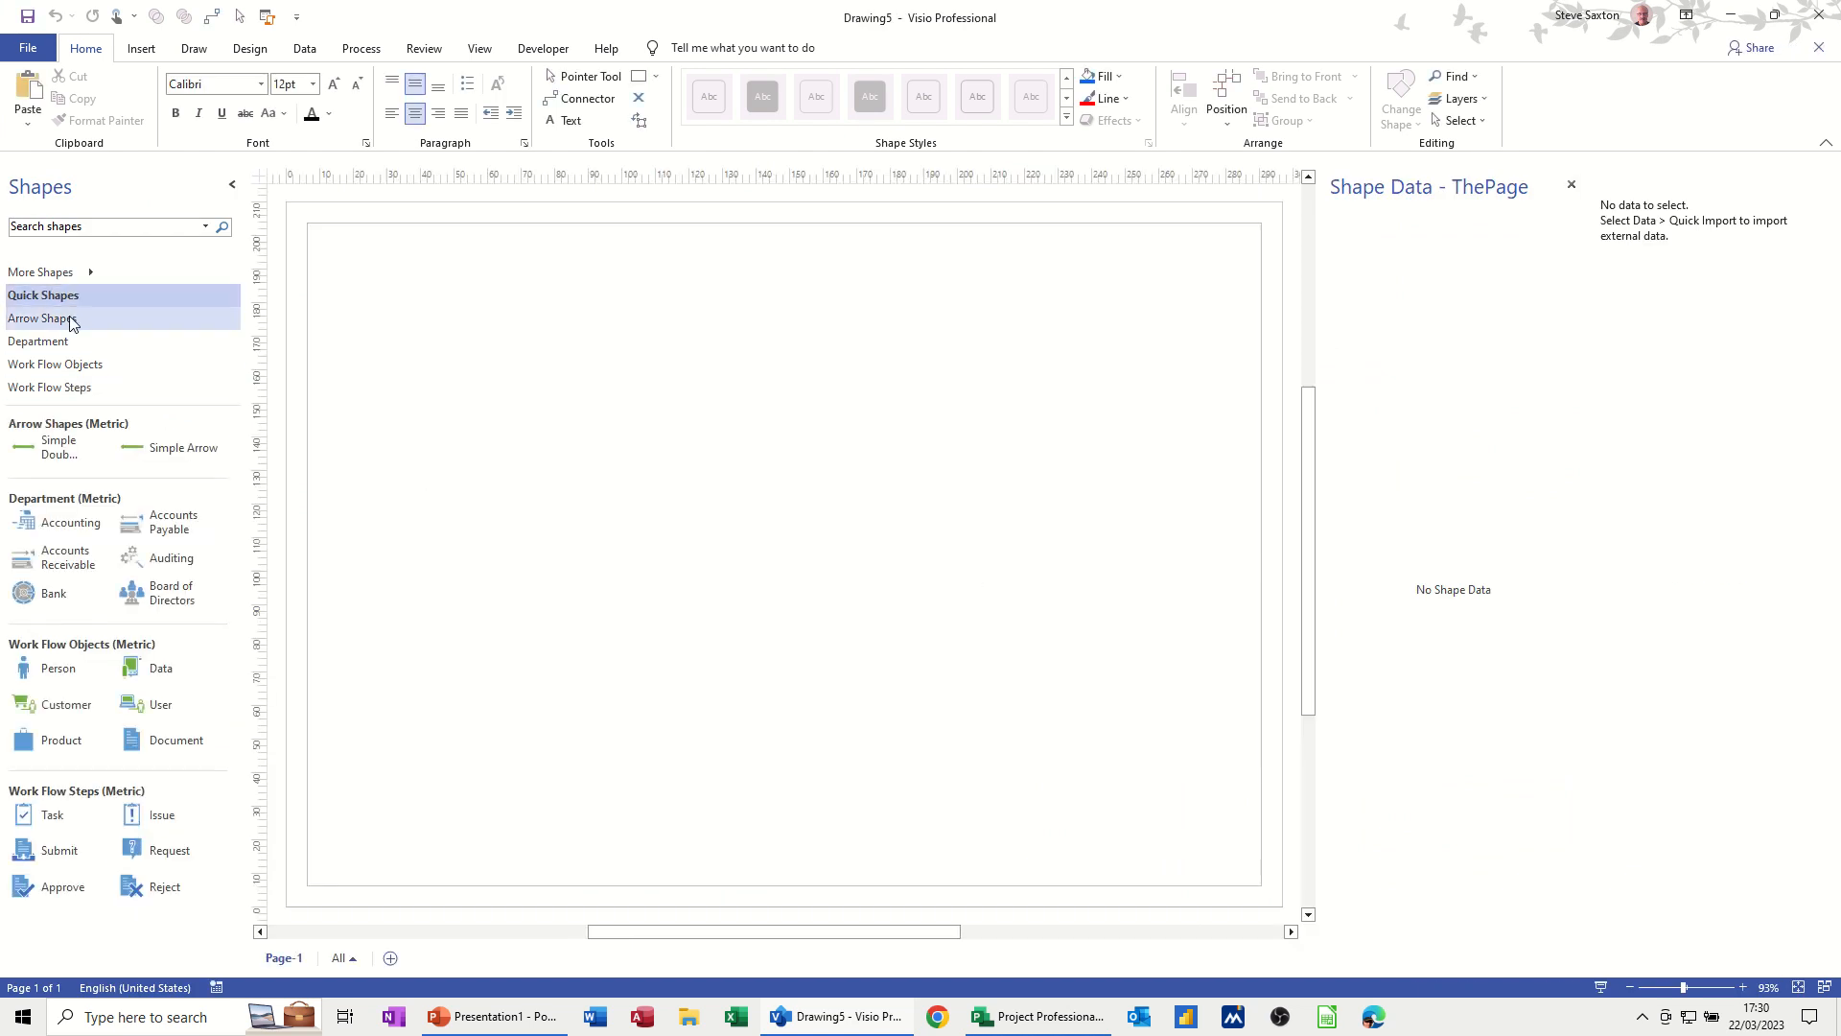
left_click(77, 317)
left_click(83, 339)
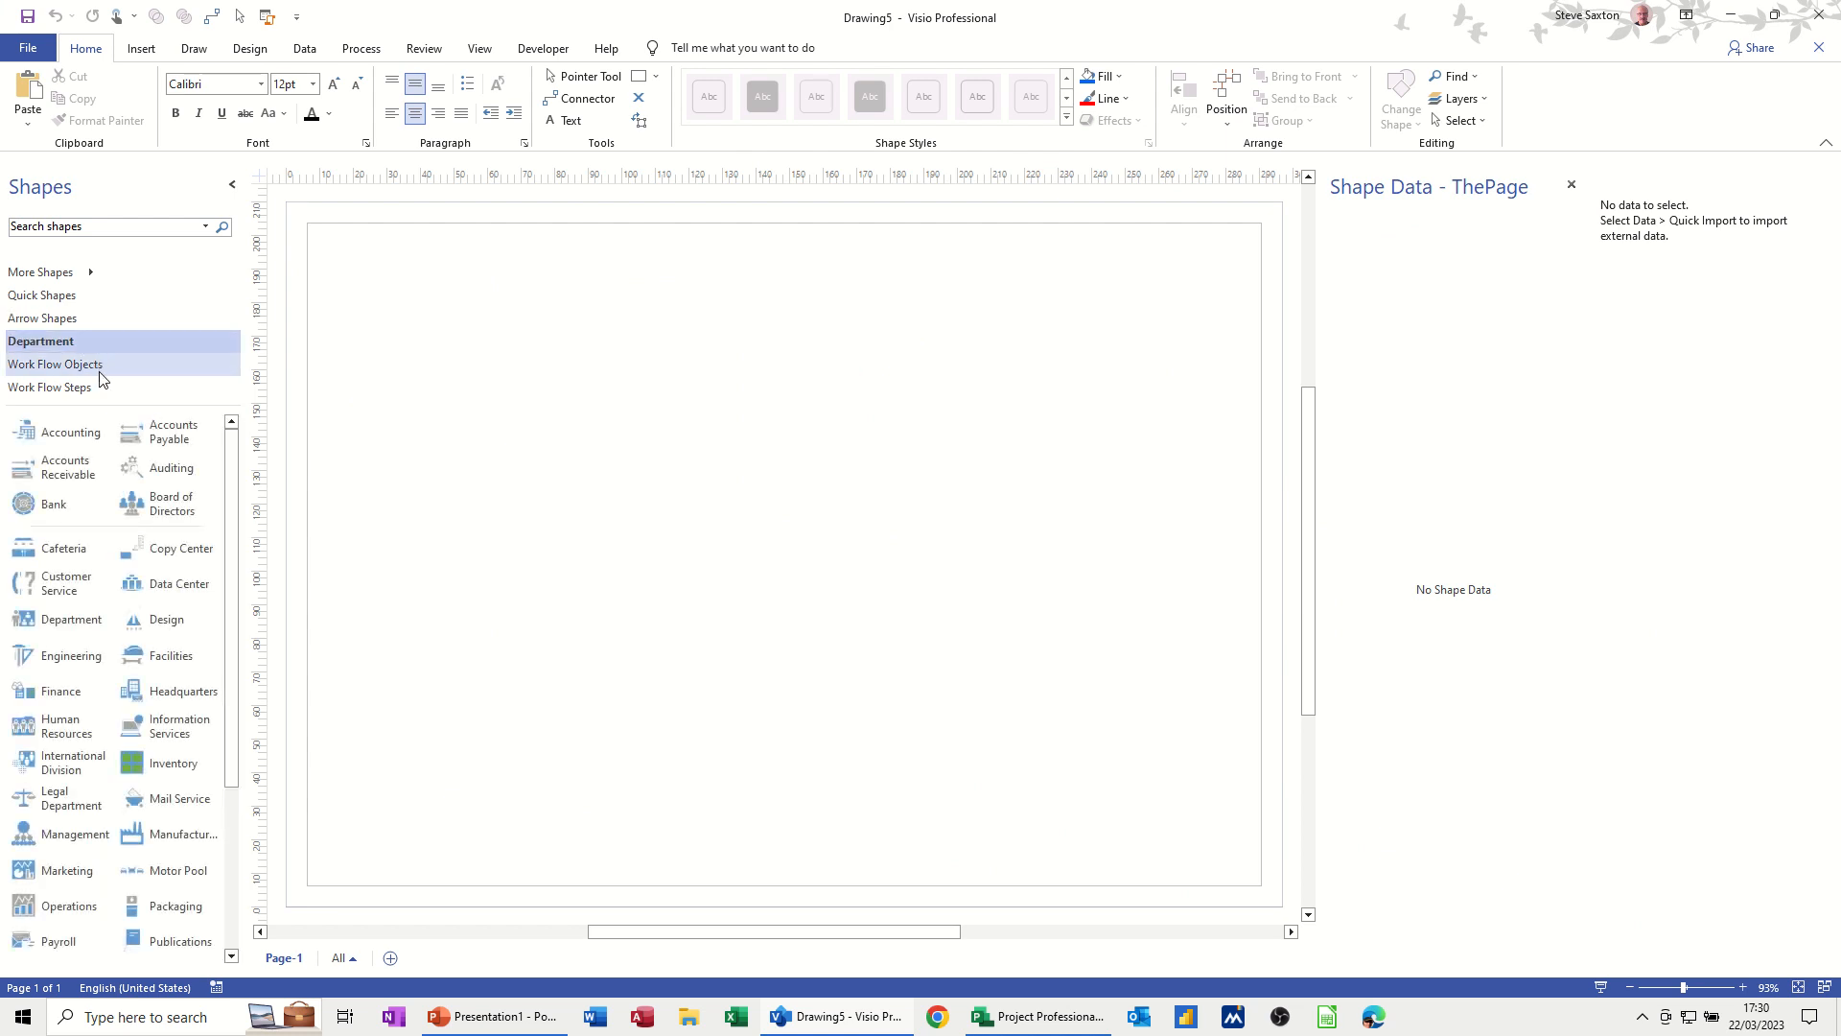
left_click(102, 372)
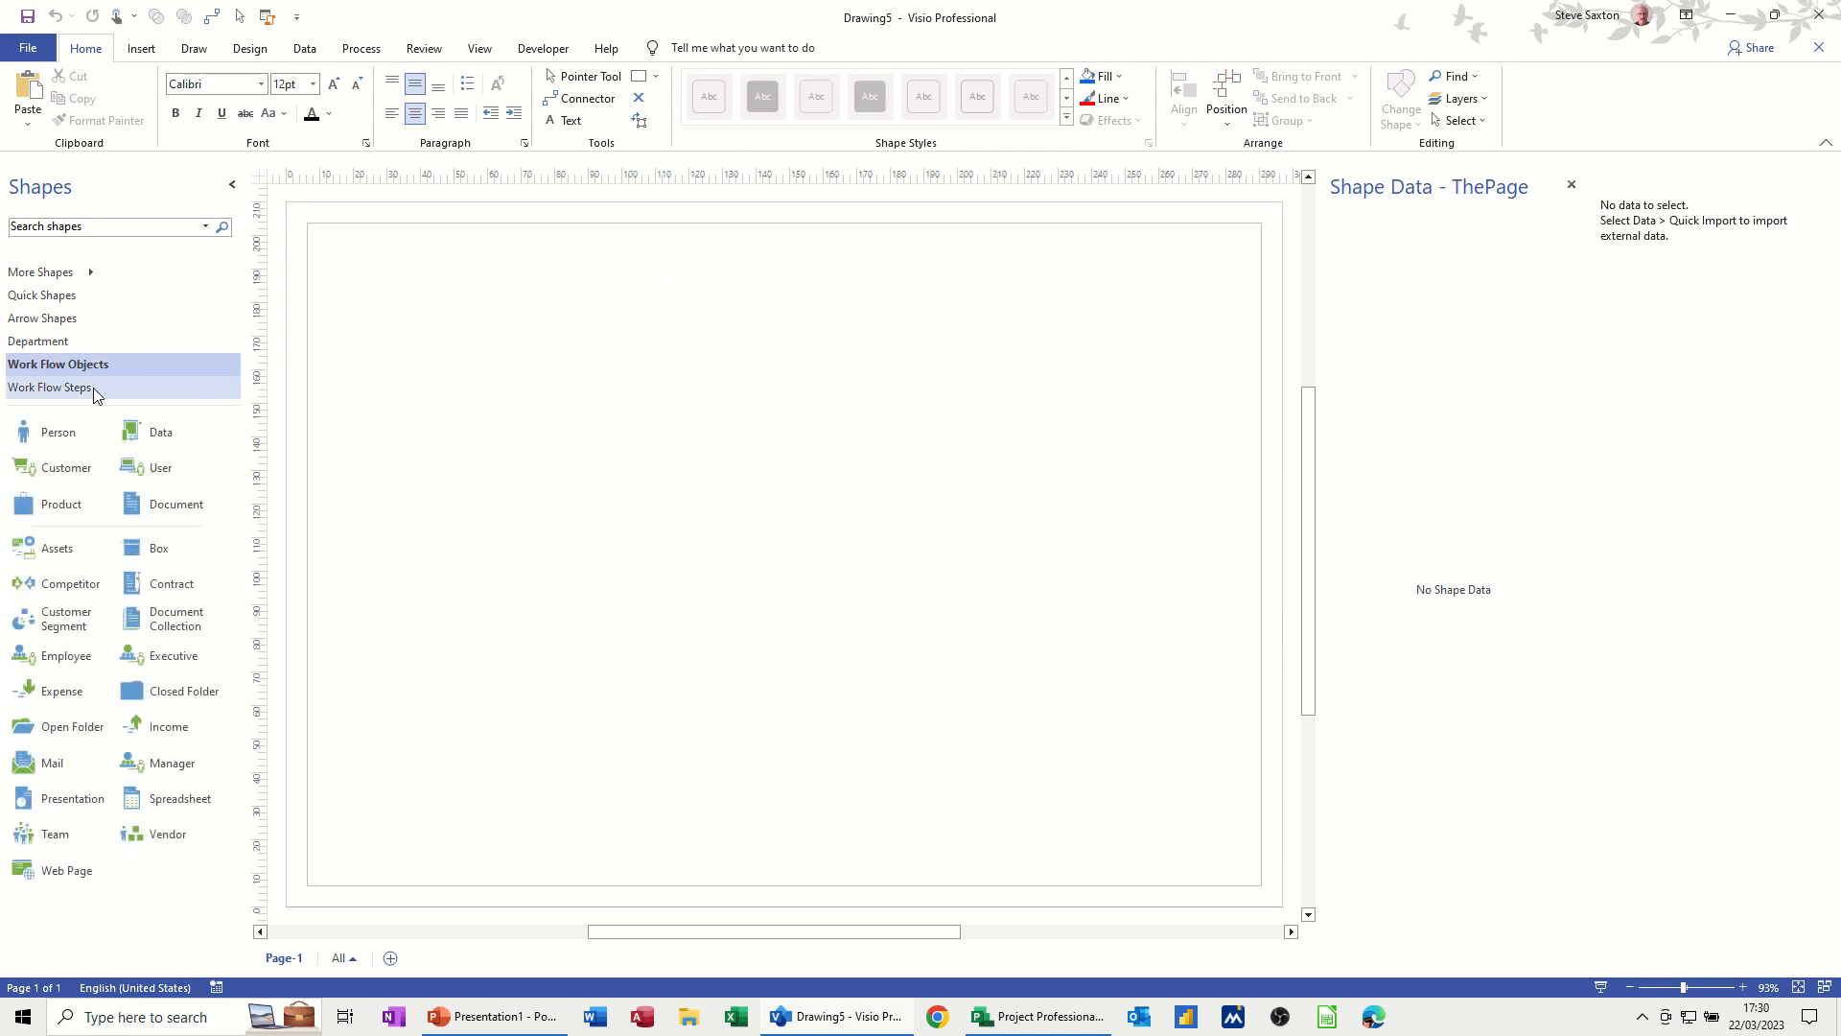
left_click(94, 387)
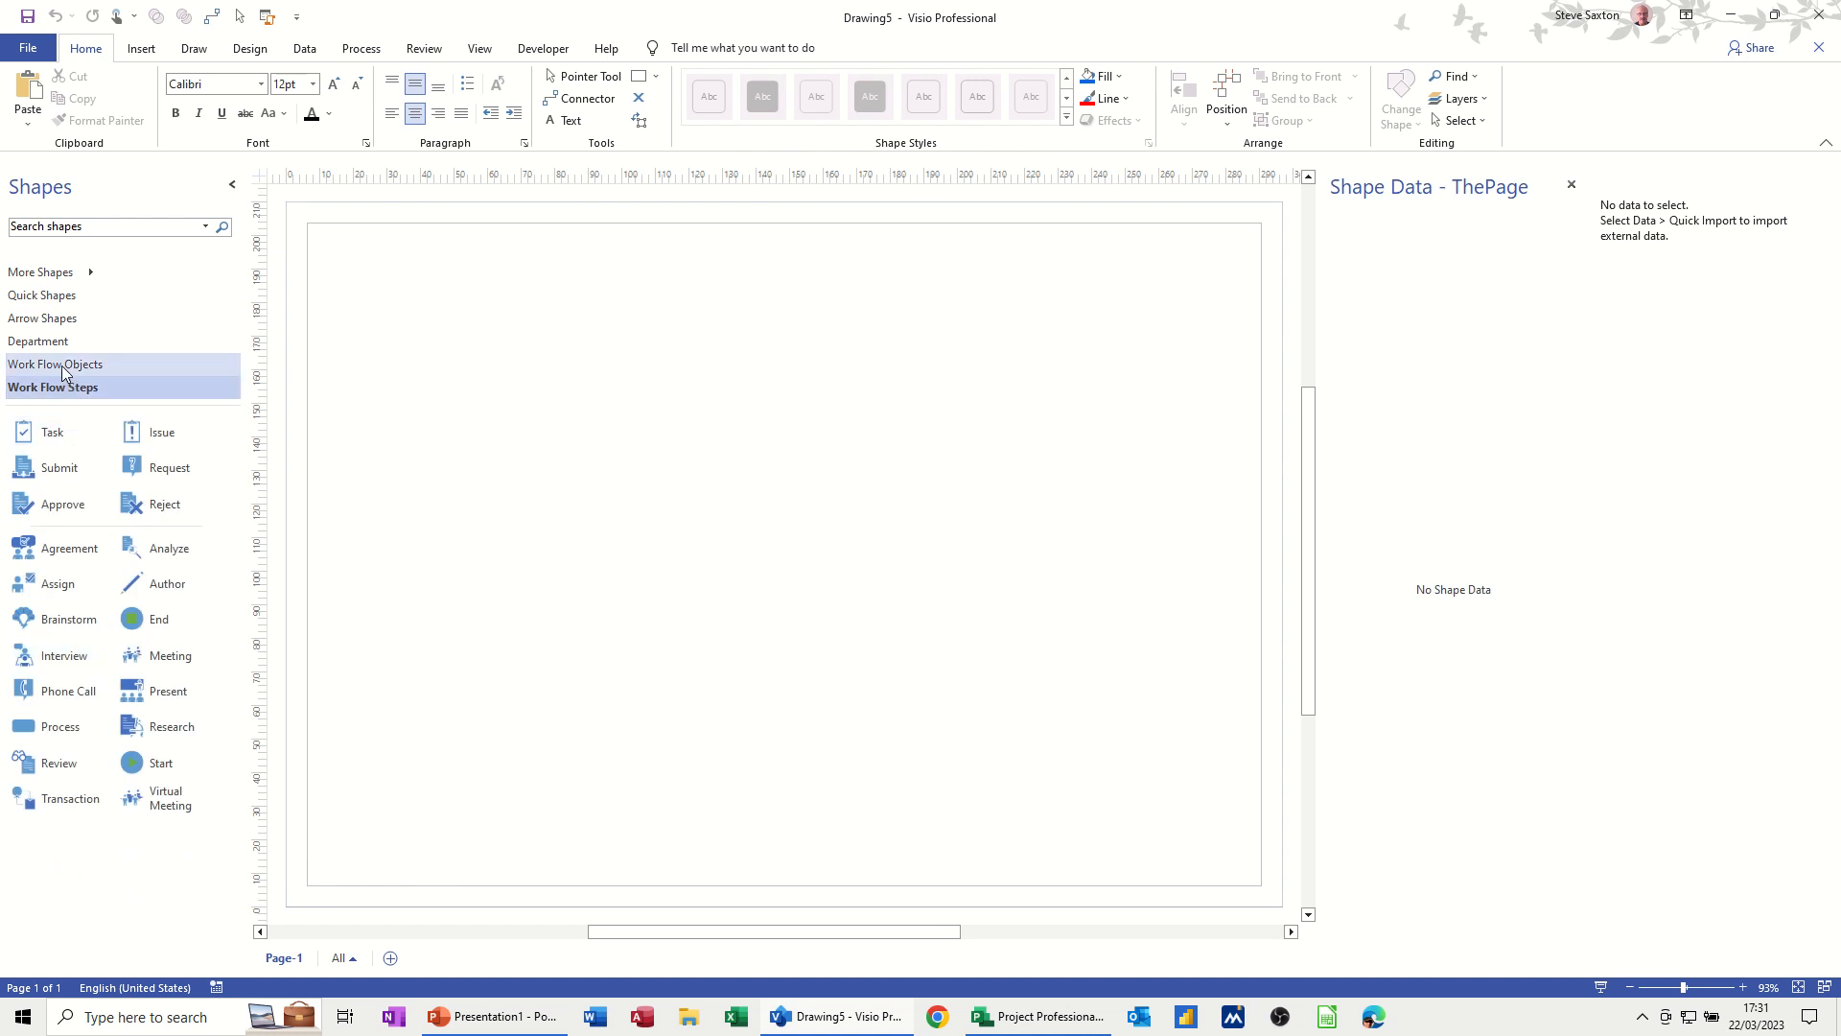
left_click(60, 371)
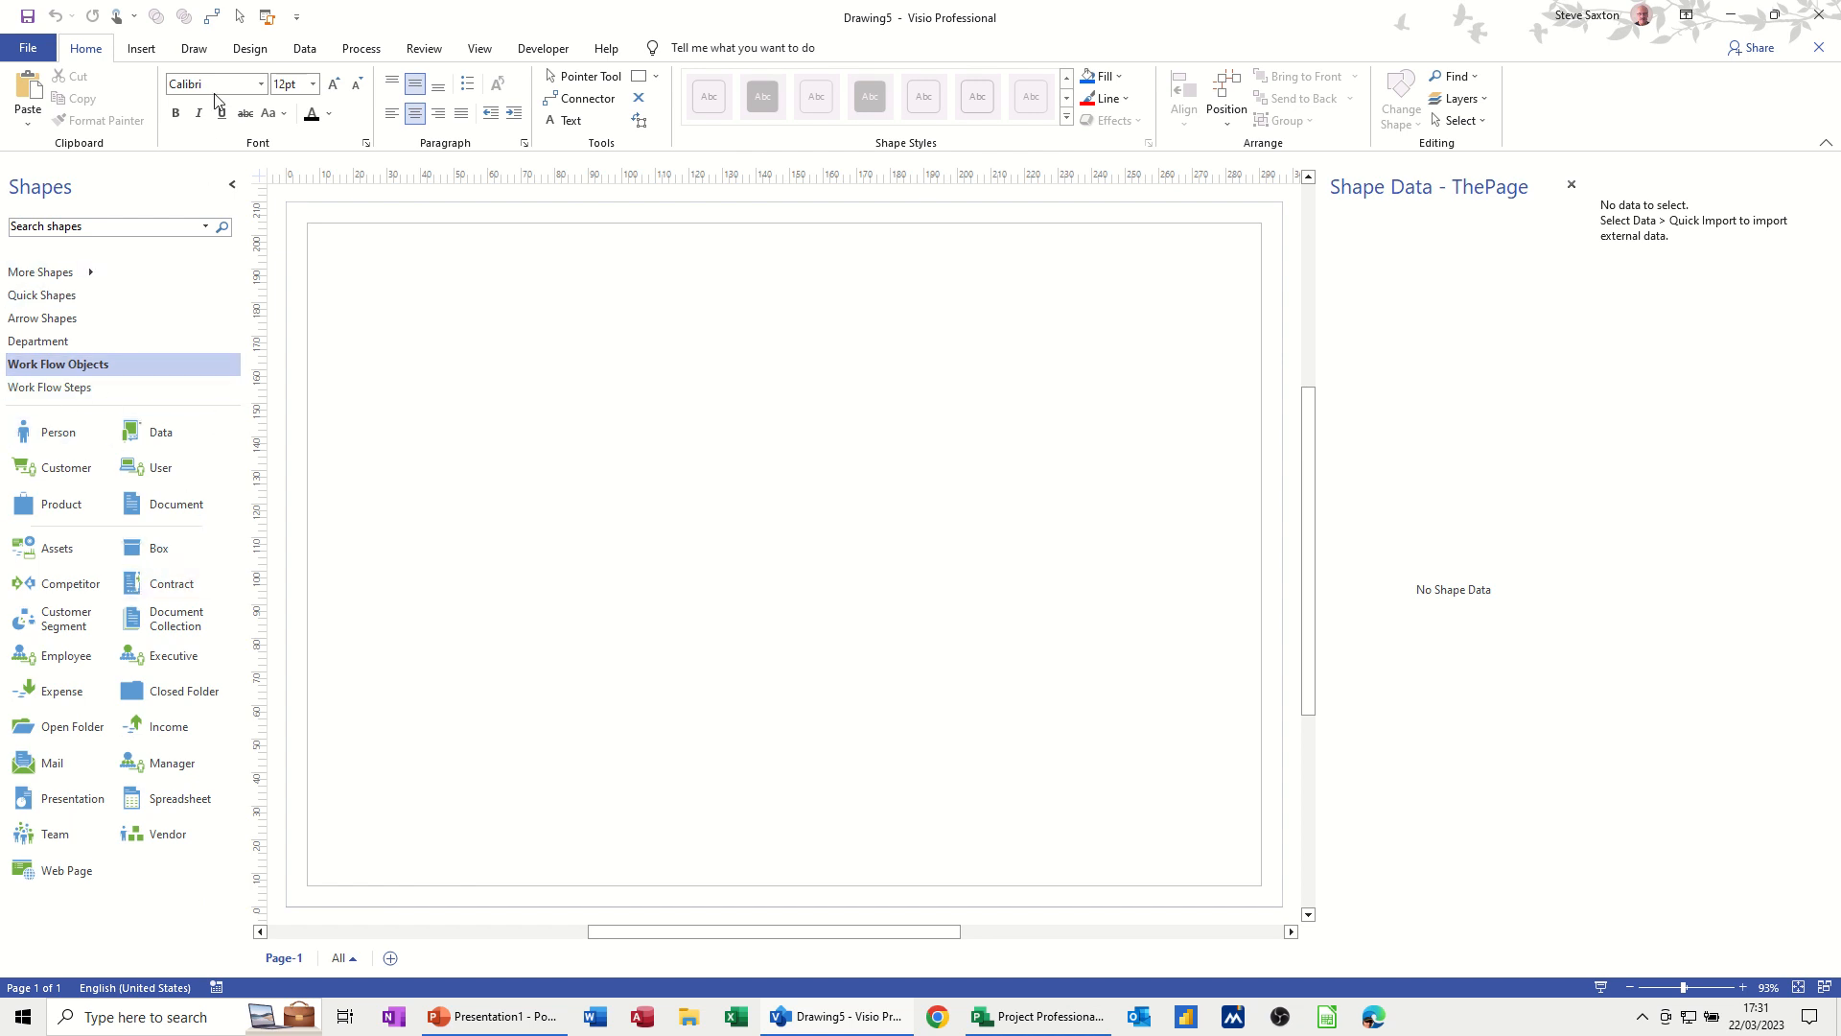
Quick-import the Excel workbook "Org input data Visio.xlsx" as external data for the drawing
left_click(306, 49)
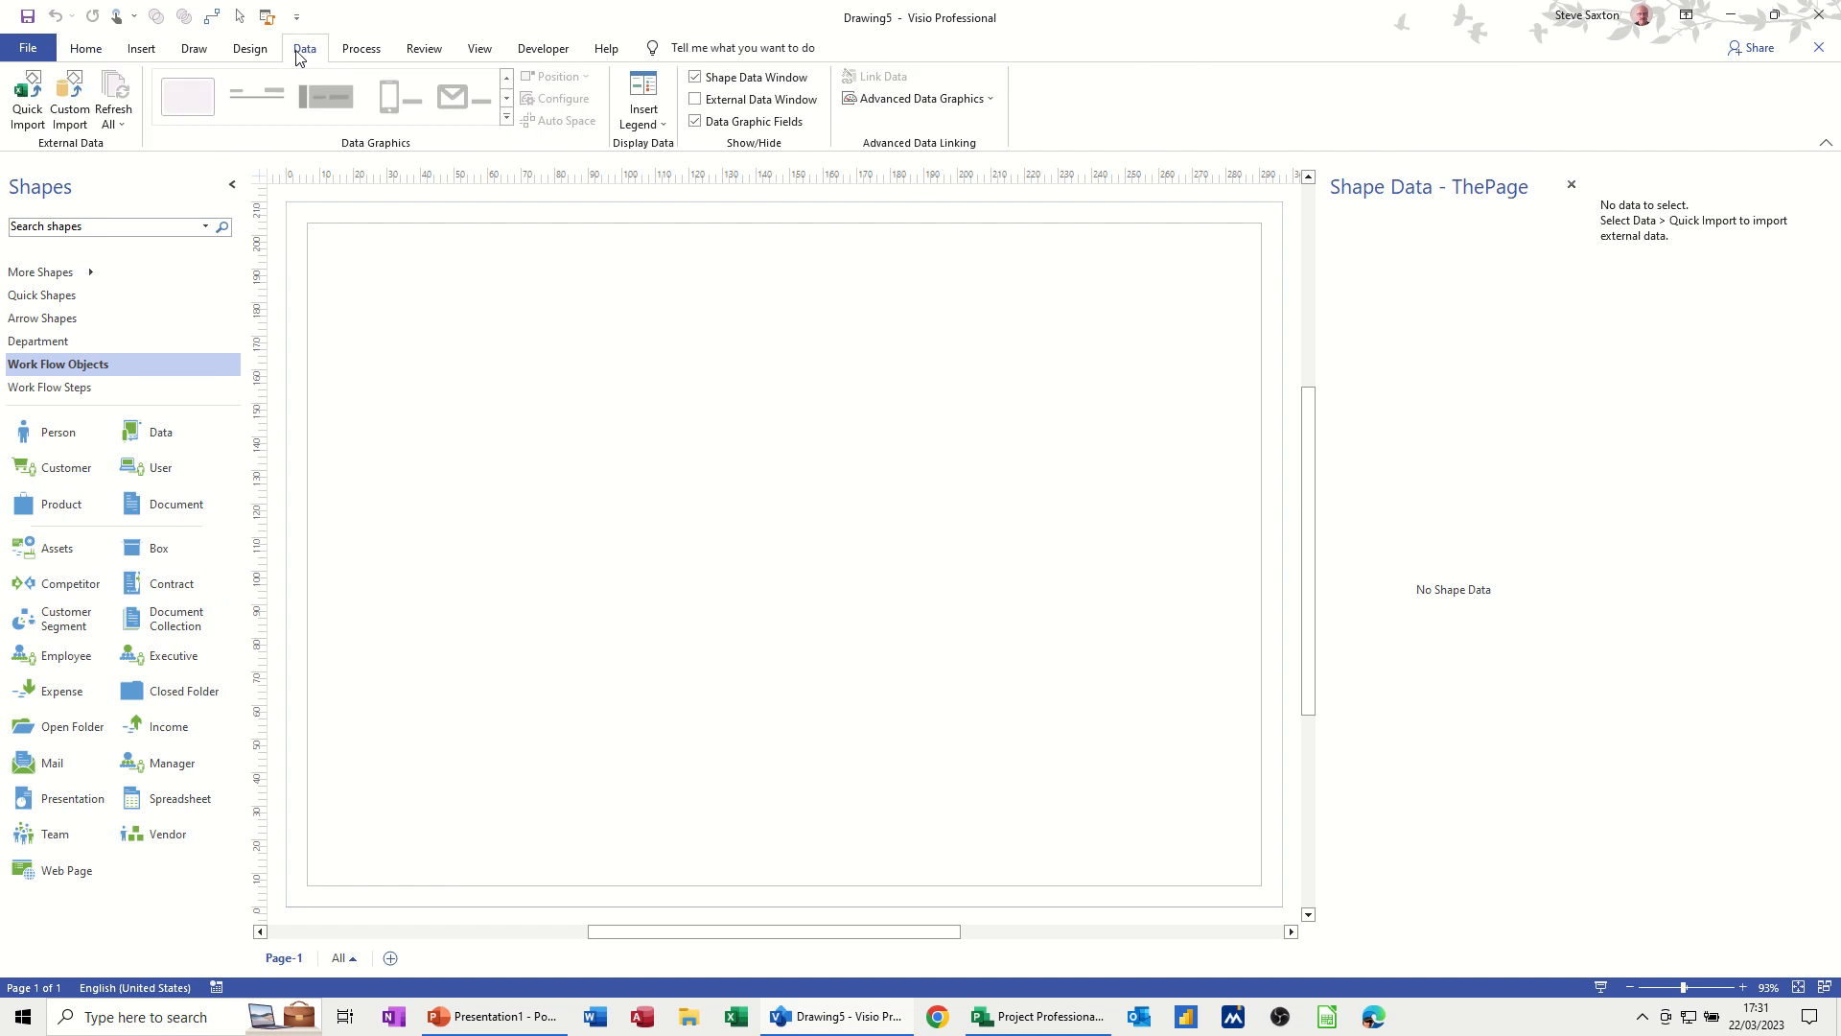
left_click(28, 96)
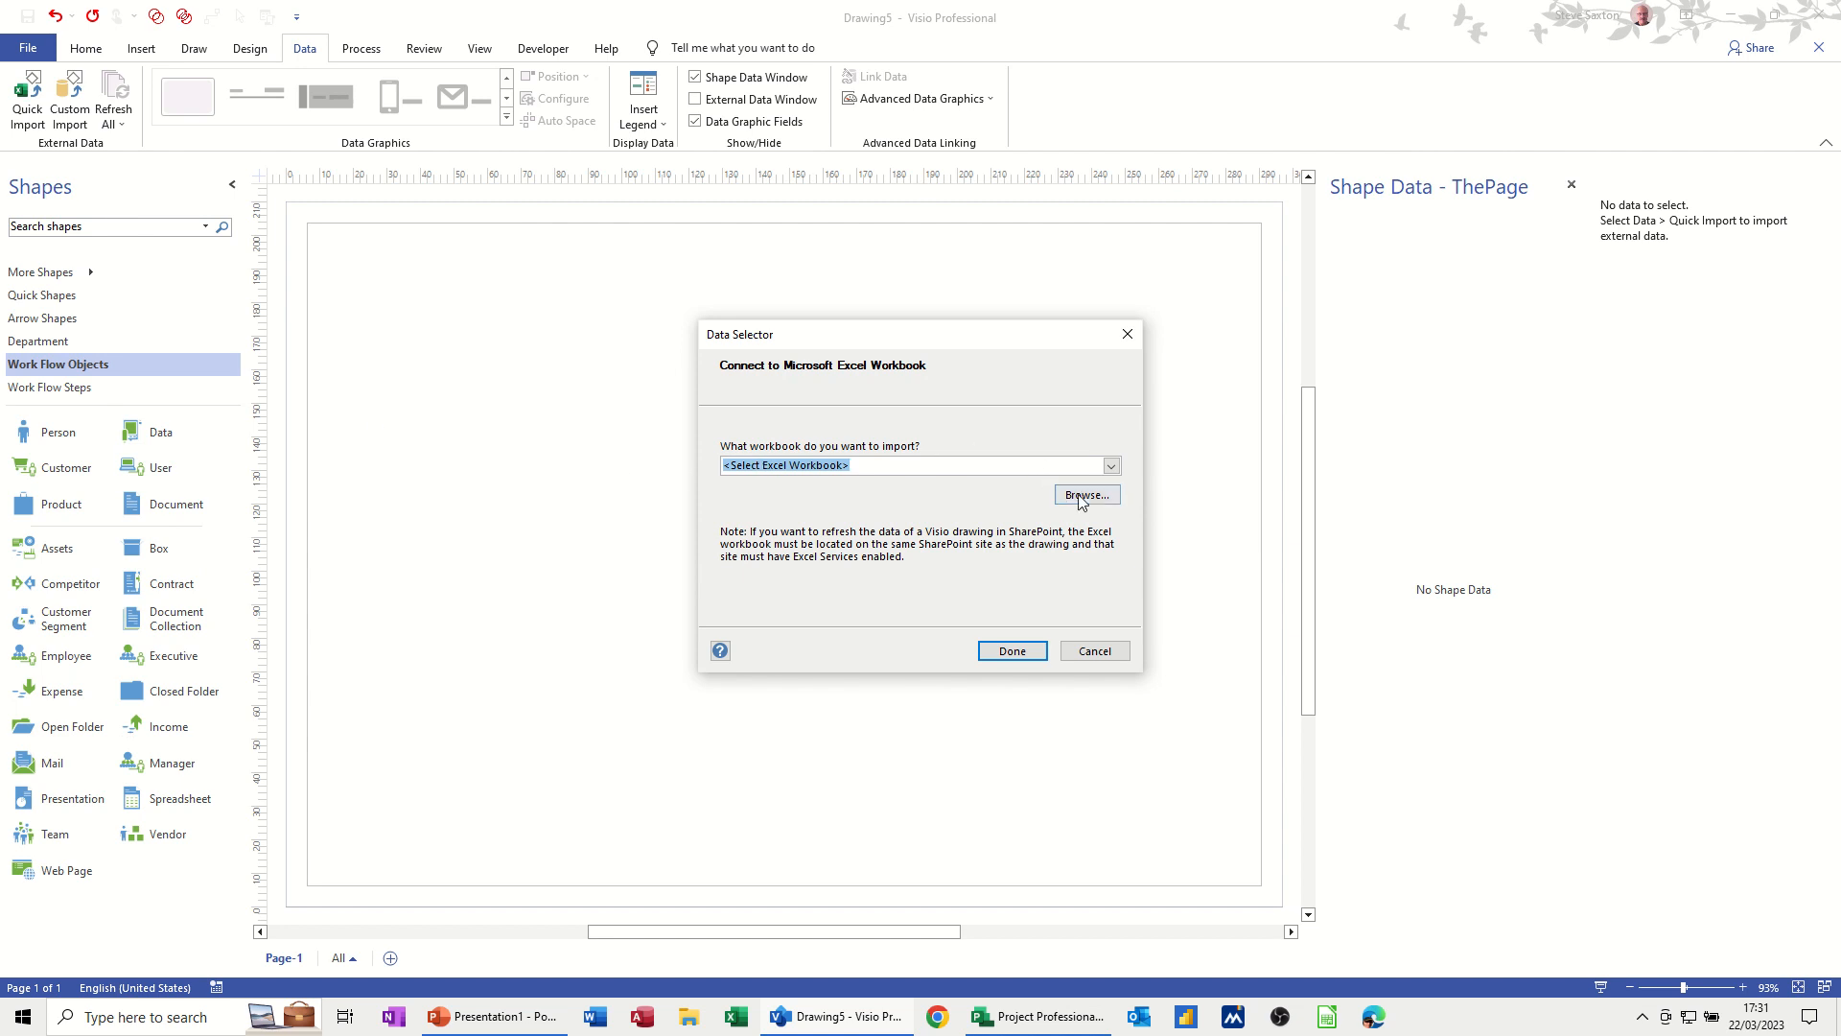
left_click(1111, 466)
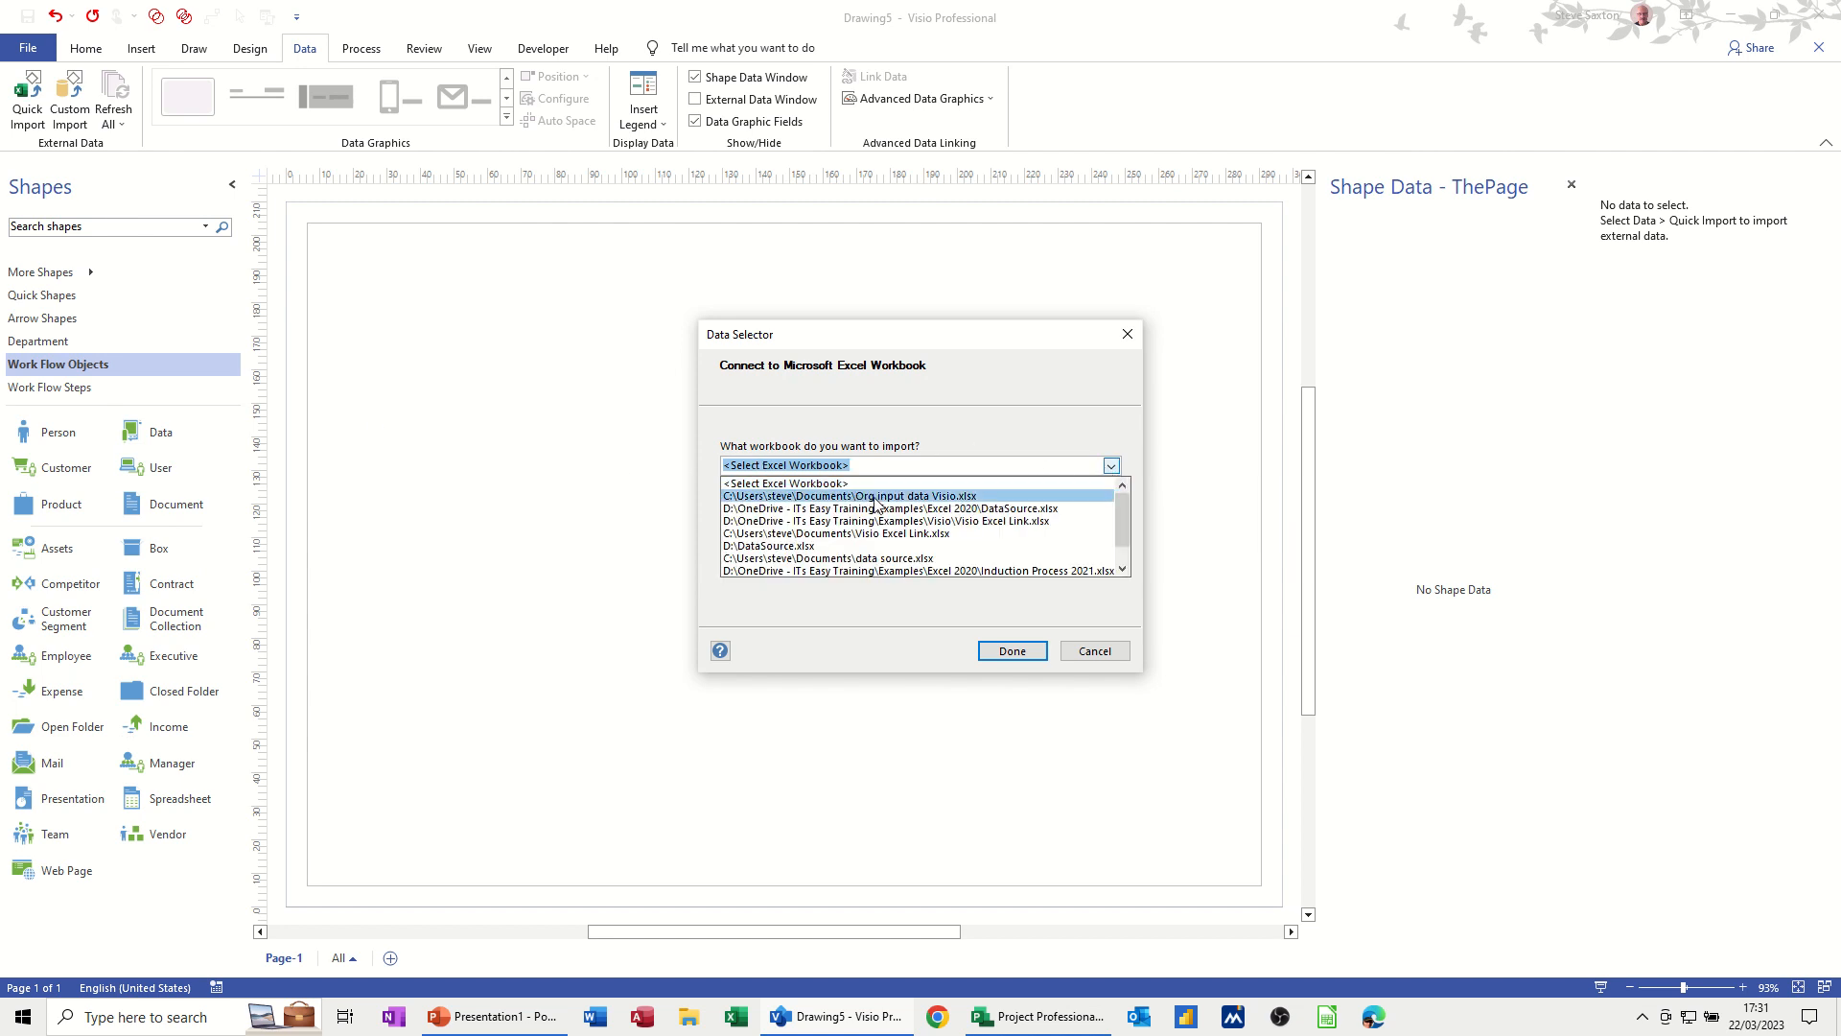
left_click(929, 496)
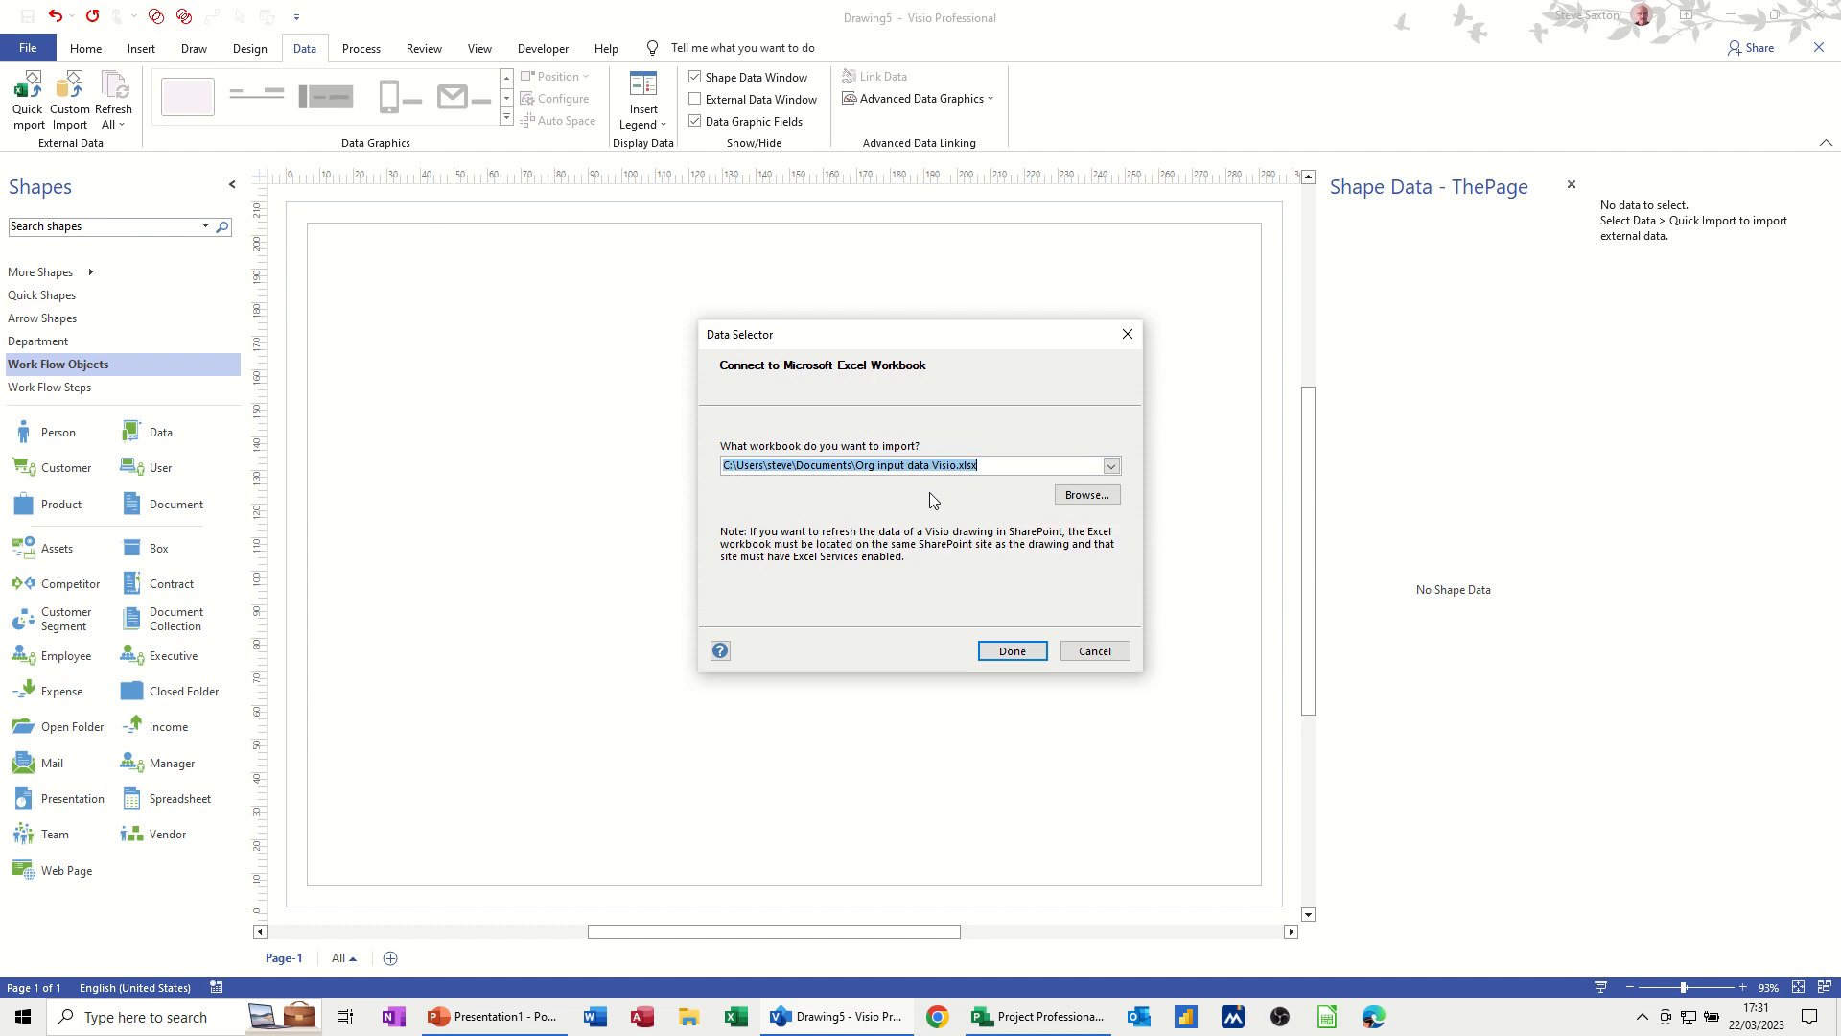
left_click(1009, 652)
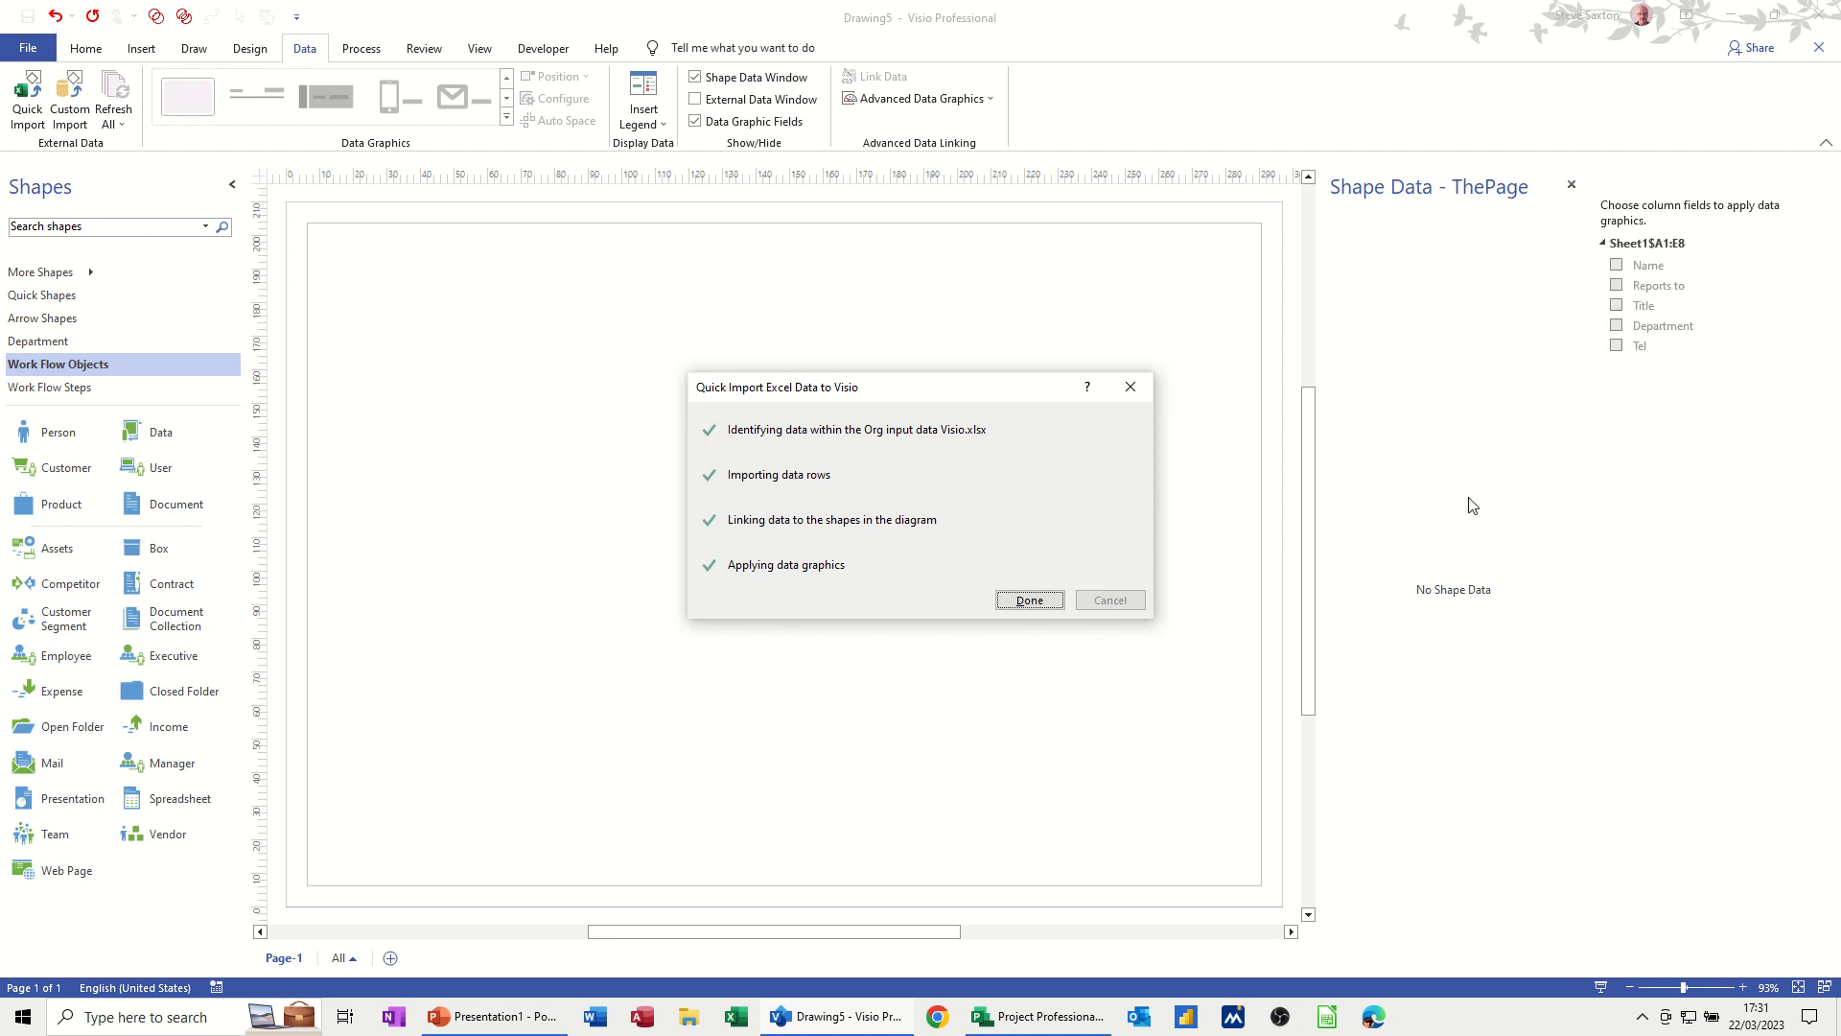
left_click(1055, 601)
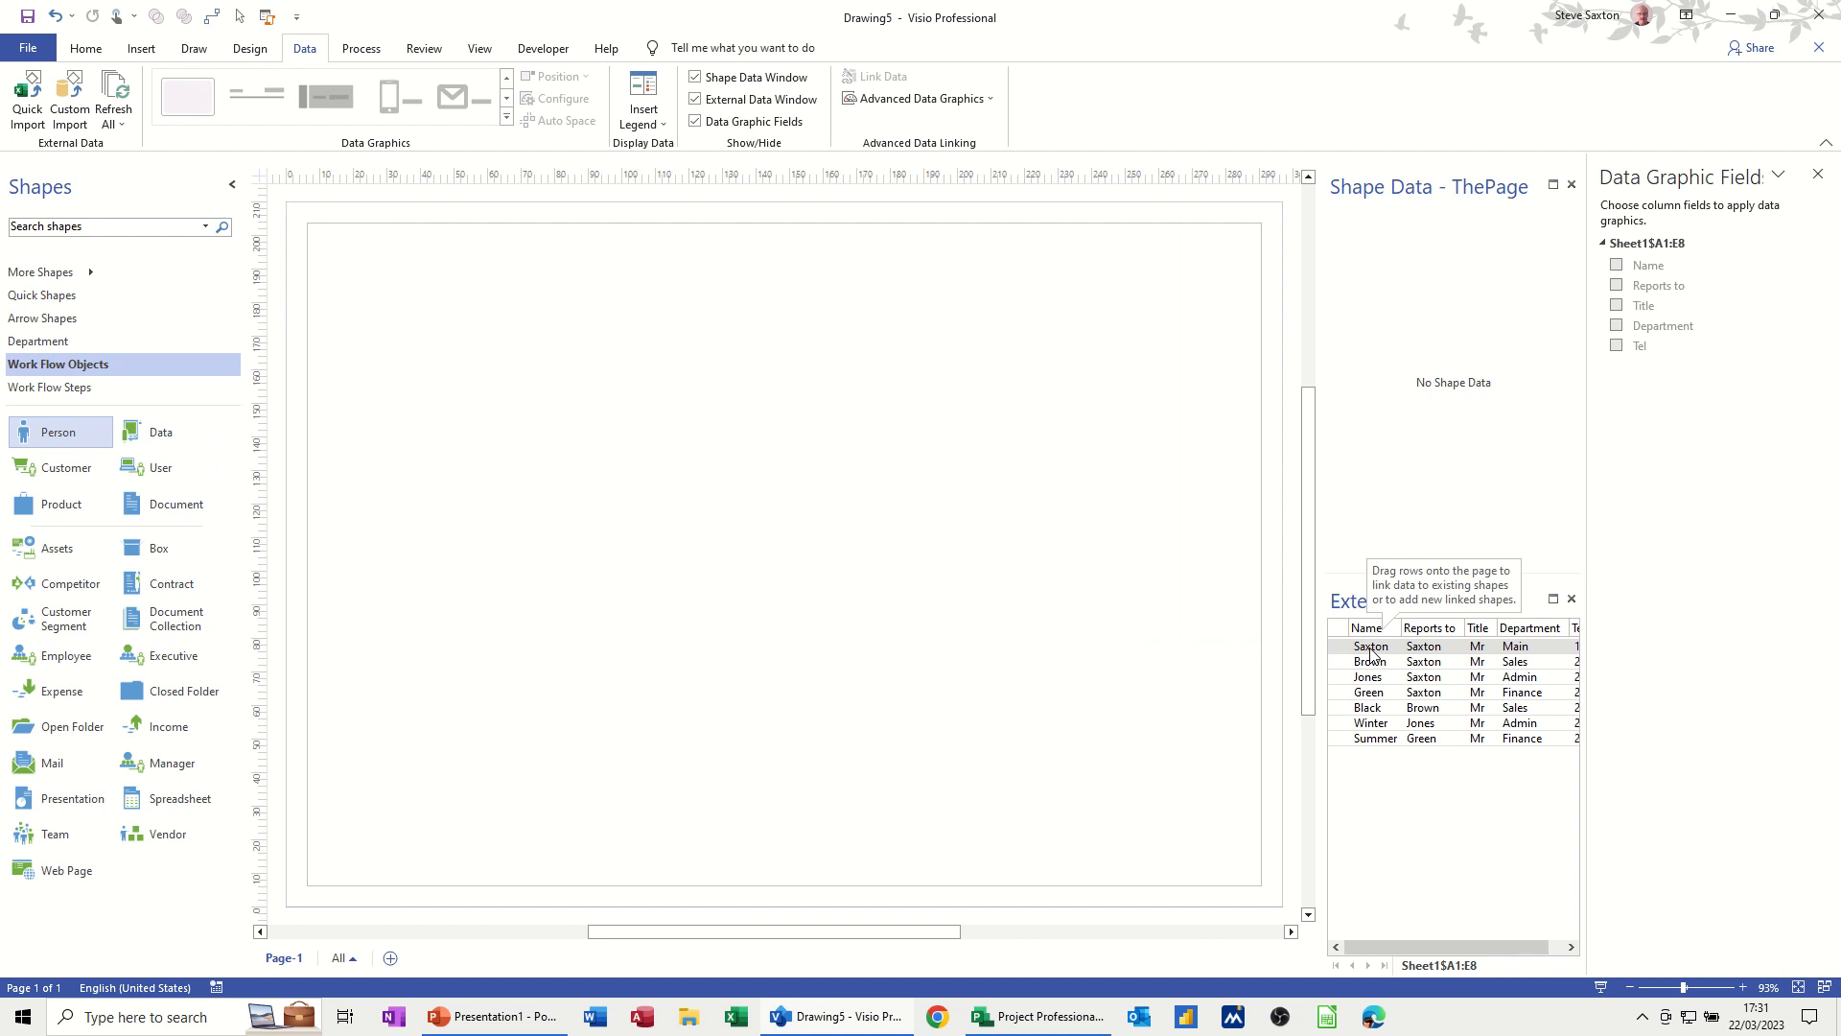
Add a Person shape linked to the first external data row near the page's upper left area
left_click_drag(1371, 652, 518, 331)
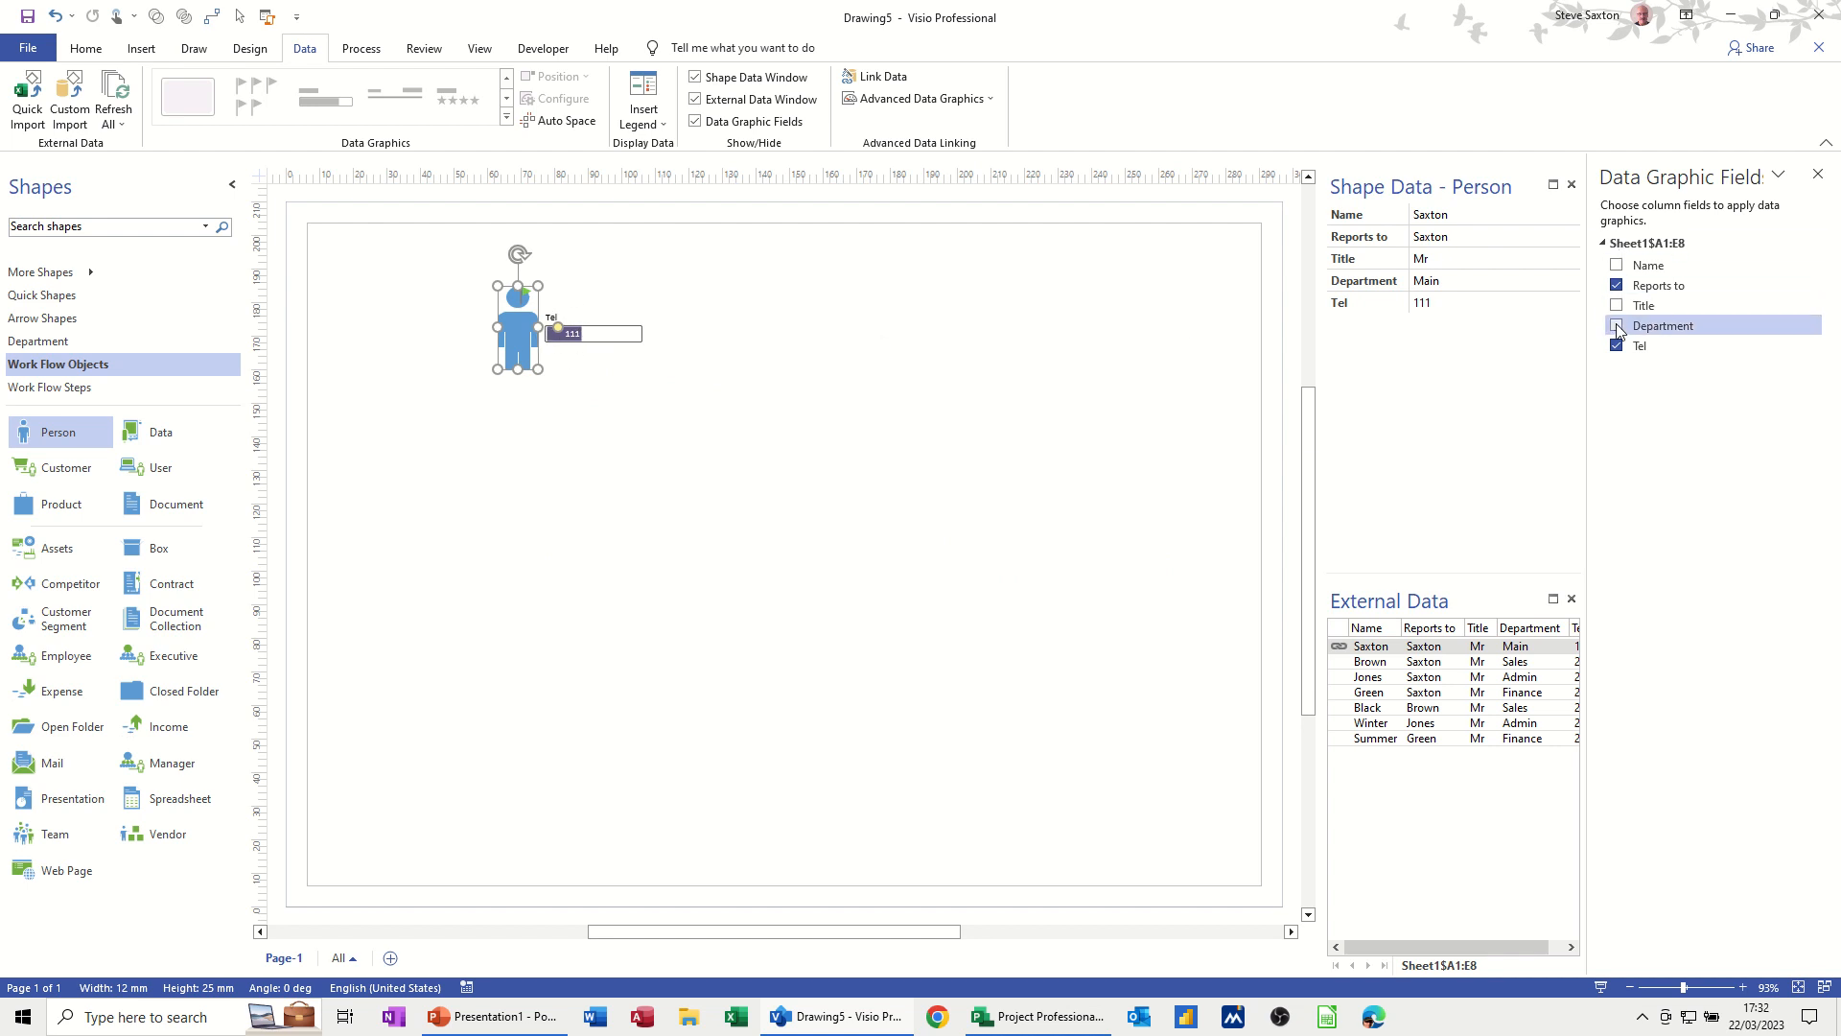
Limit the Person shape's data graphic fields to Name and Department, and apply the existing data graphic showing Reports to and Tel
left_click(1618, 286)
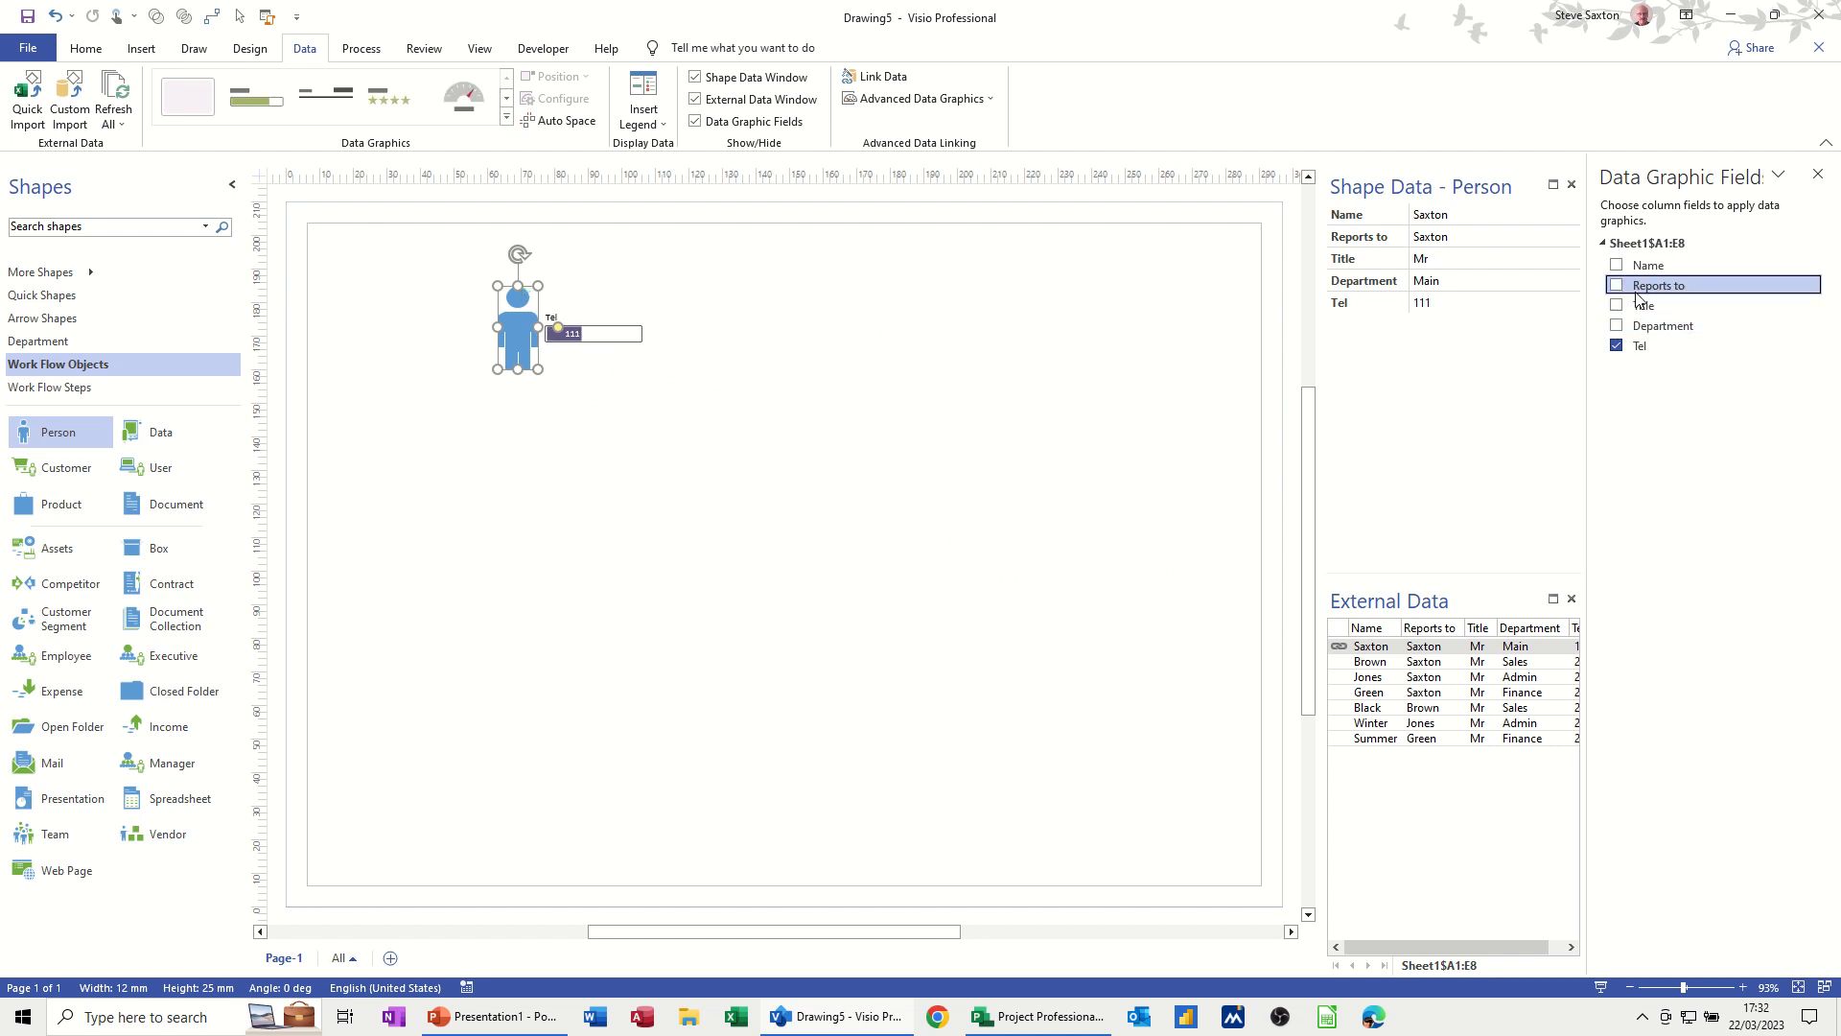
left_click(1618, 266)
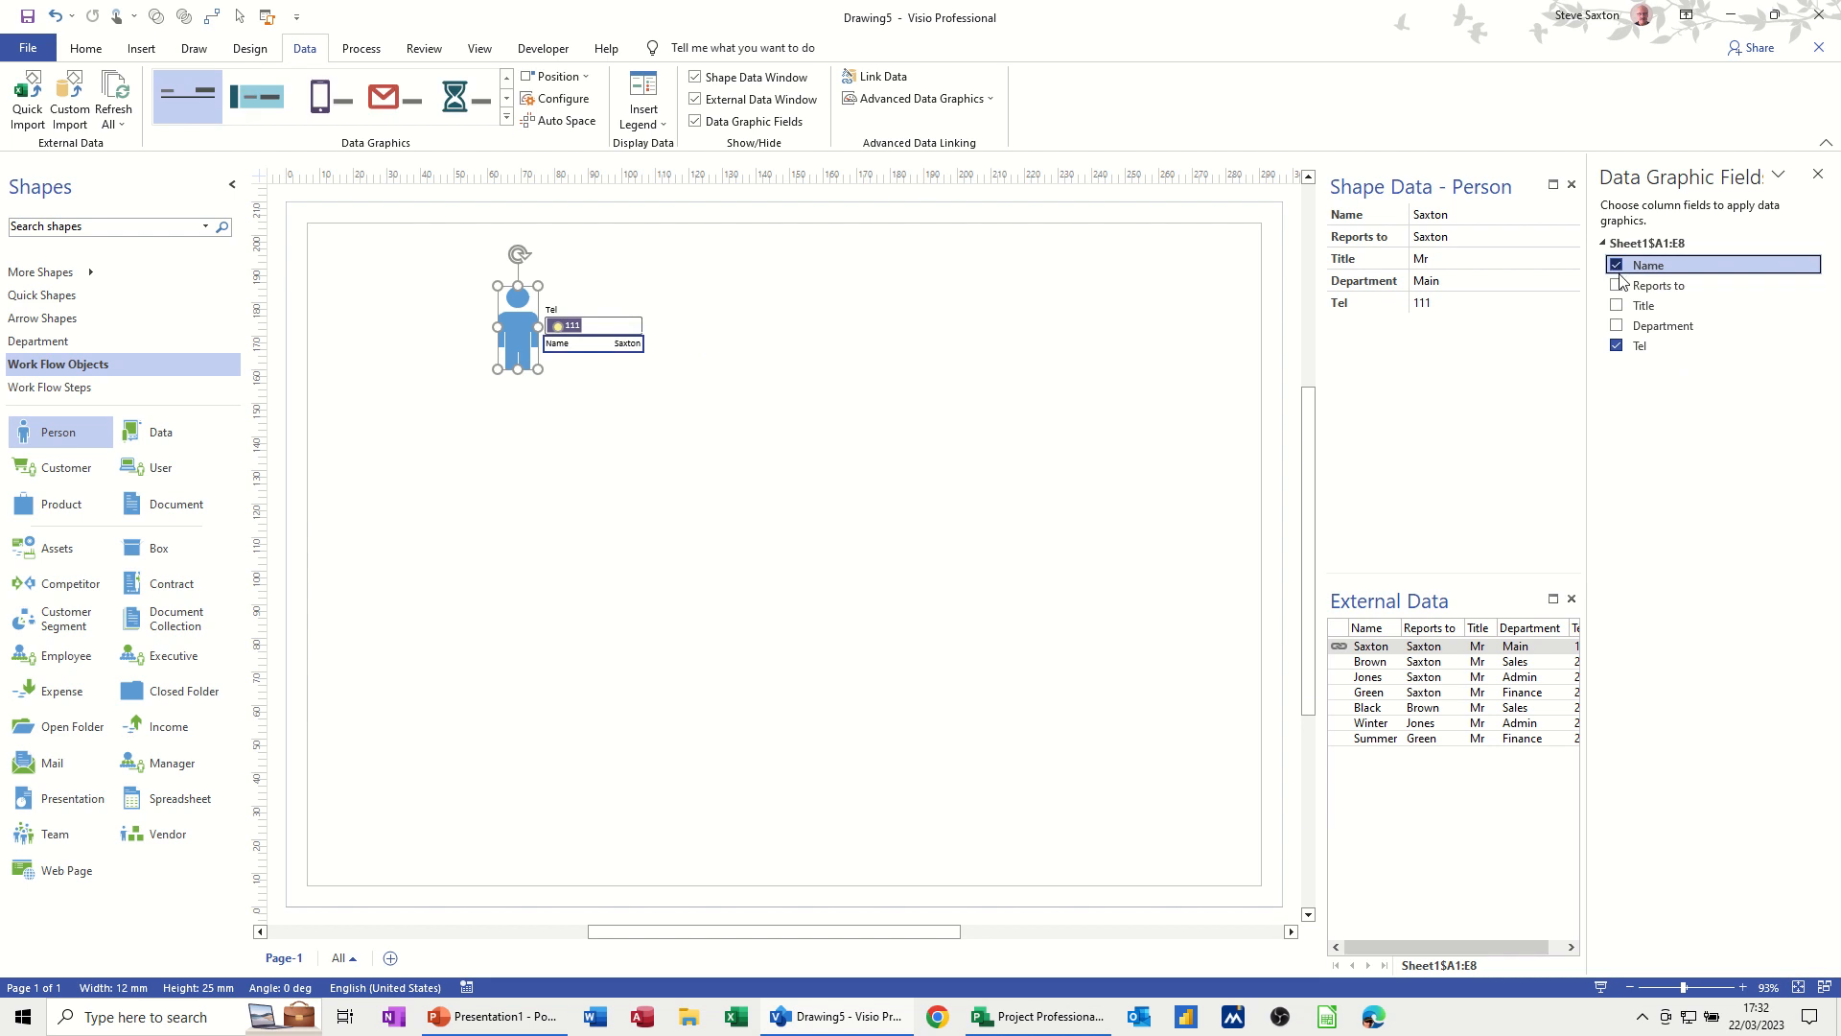
left_click(1618, 346)
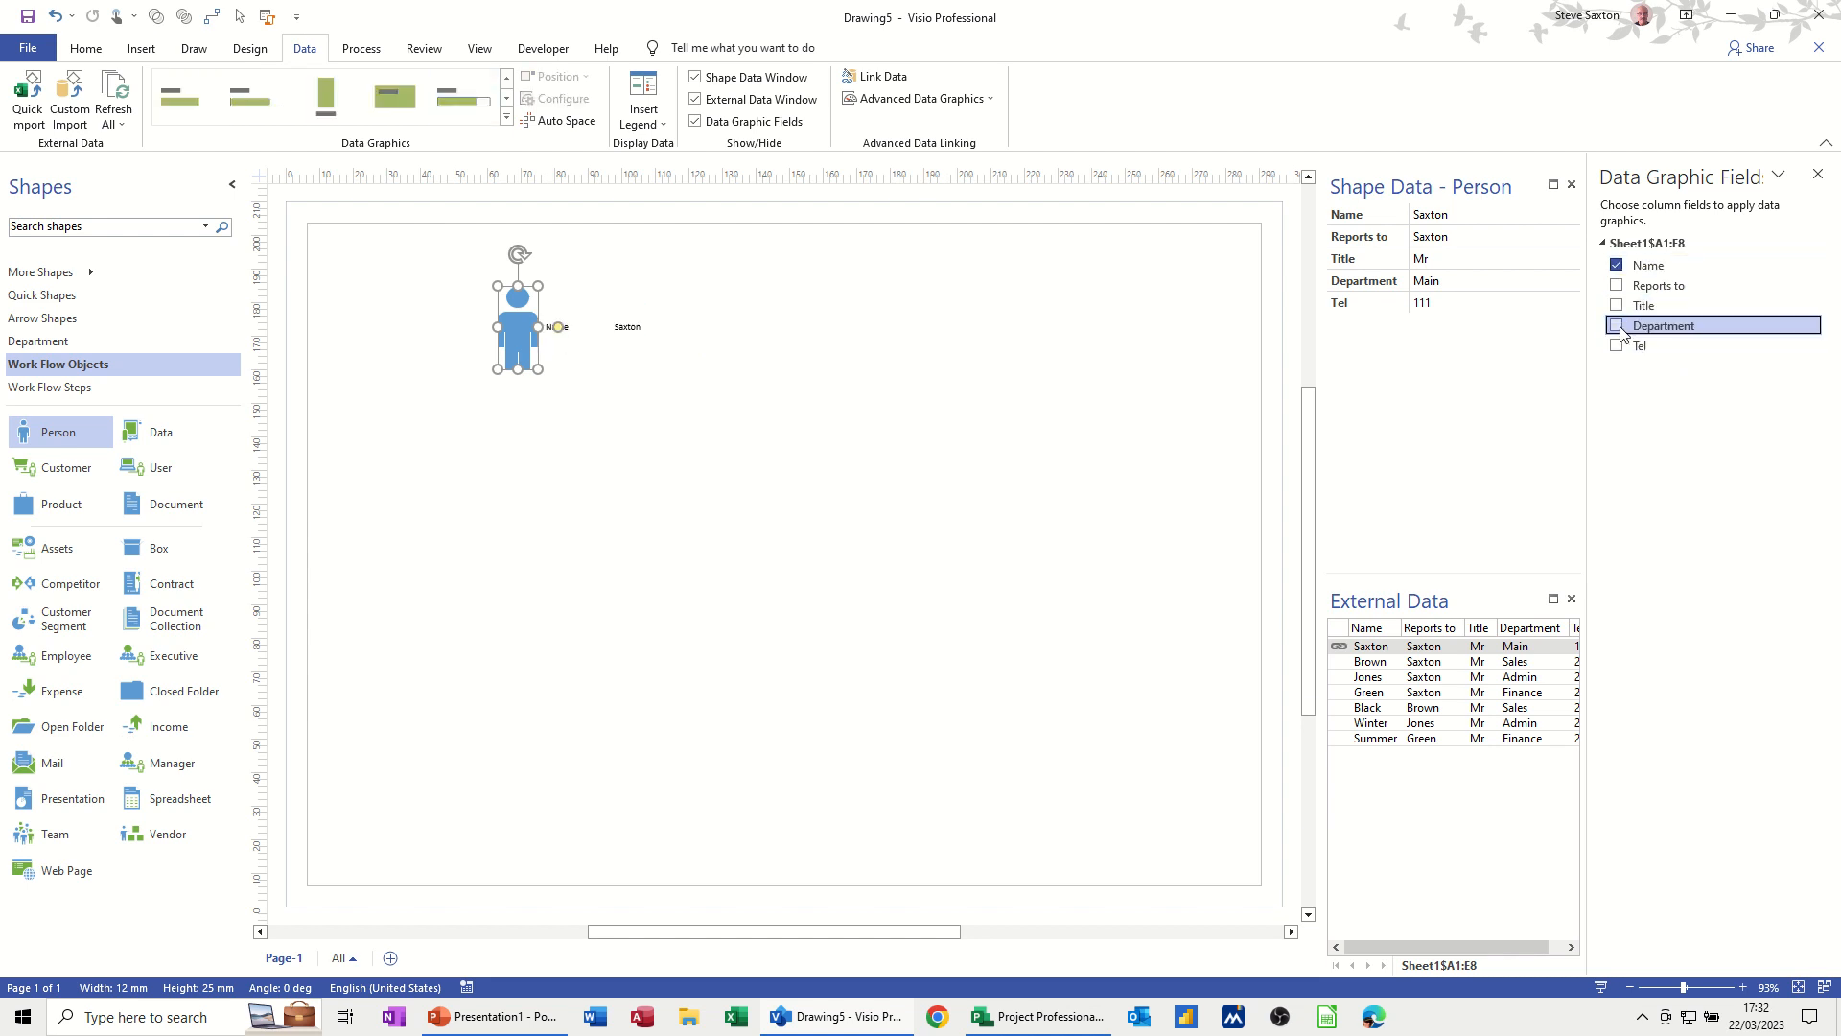
left_click(1618, 326)
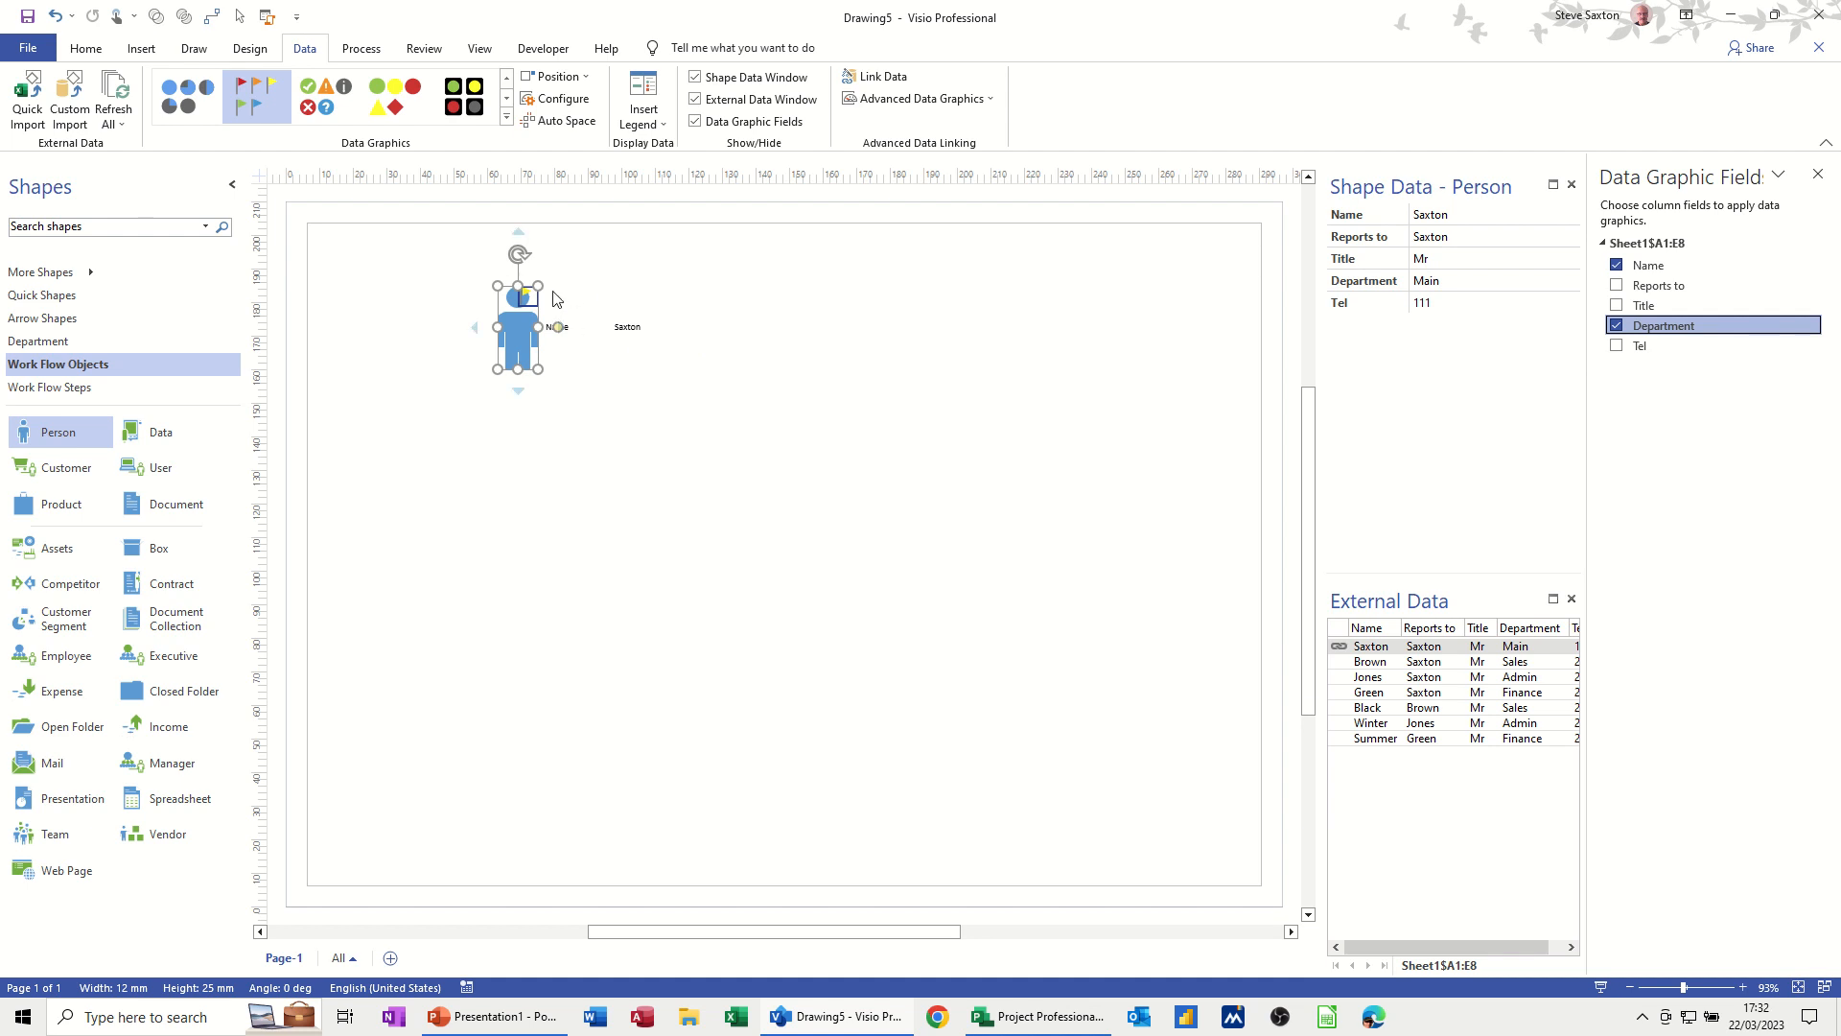
left_click(909, 100)
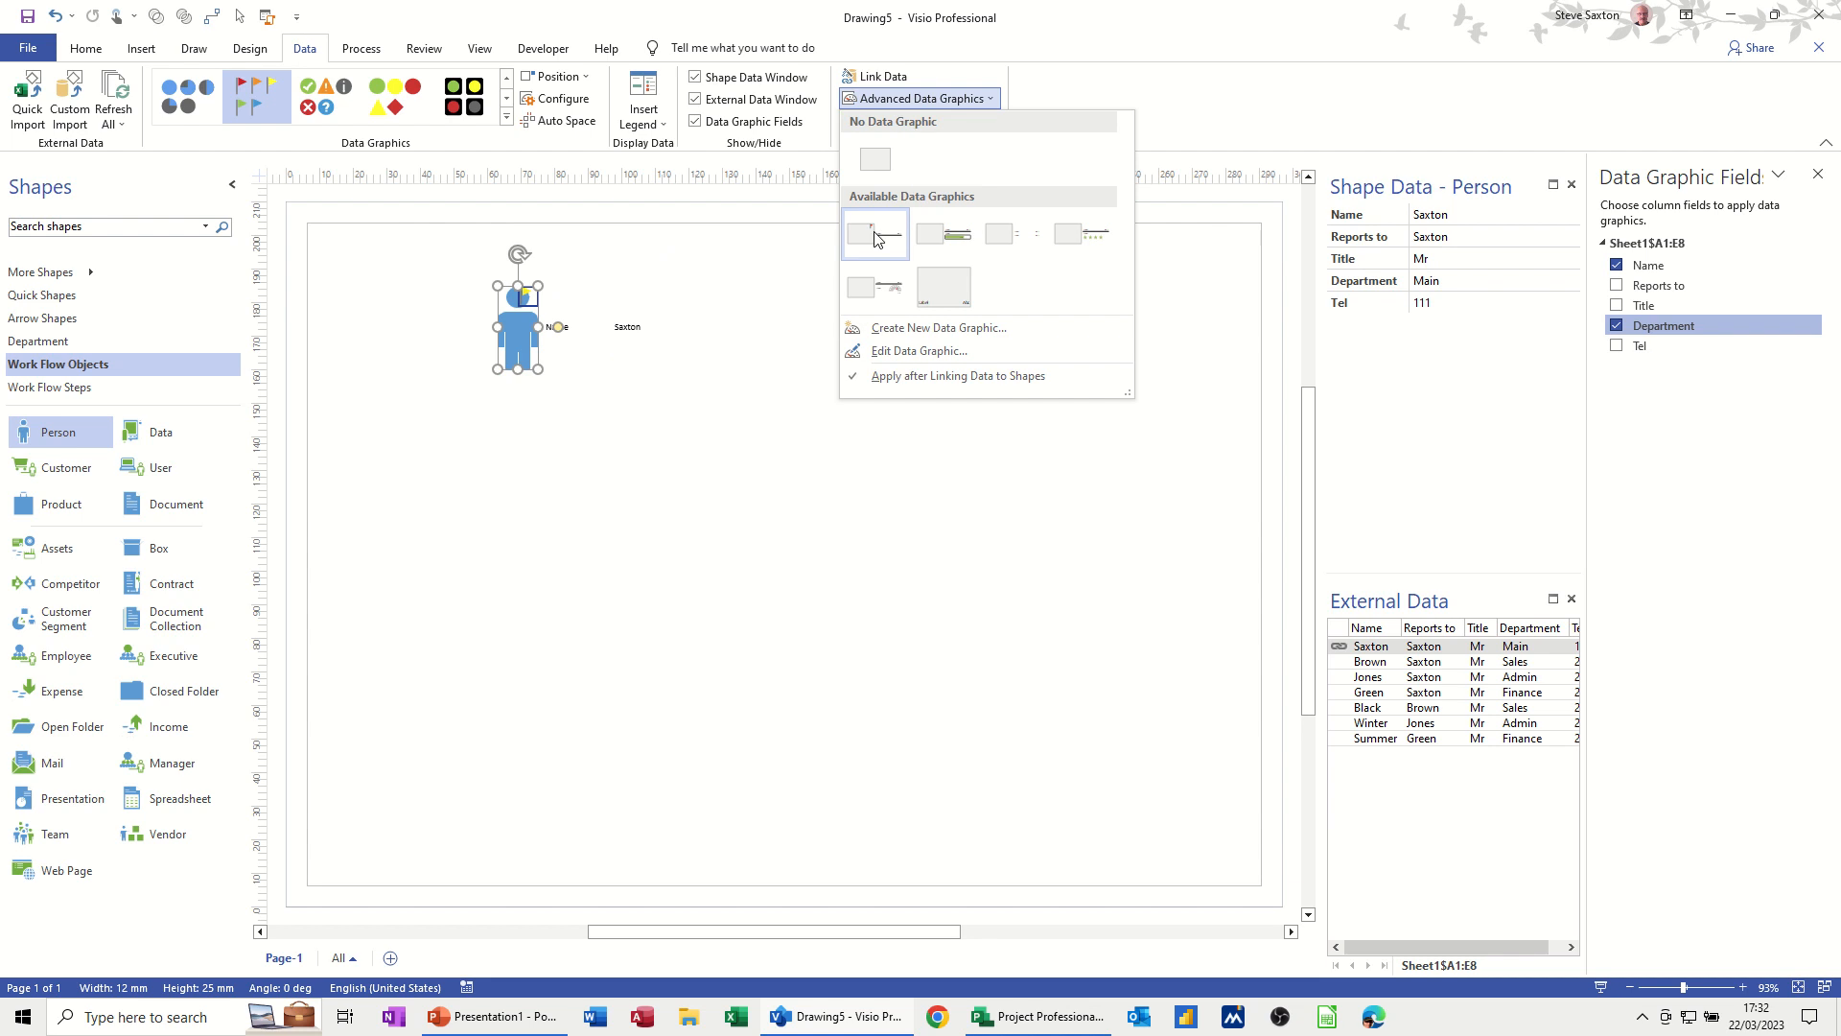
left_click(935, 244)
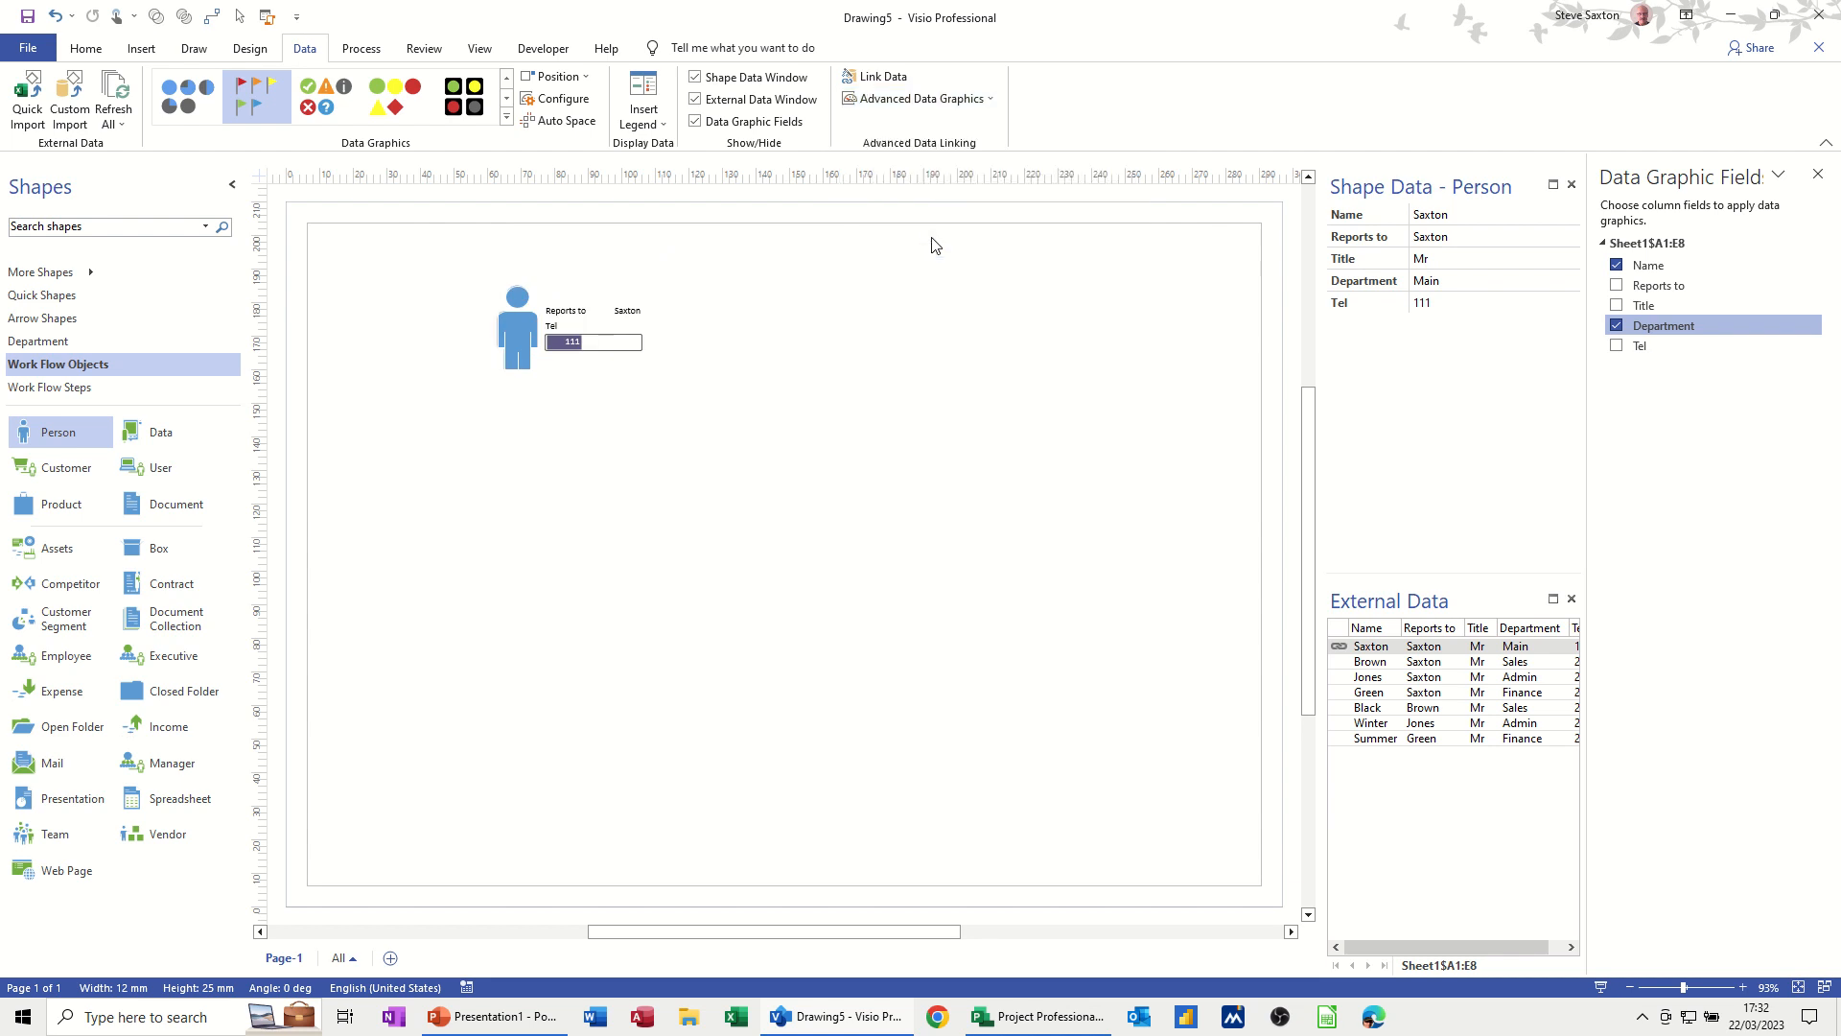
Create a new data graphic for the Person shape with an item that displays the Name field as Text
left_click(916, 99)
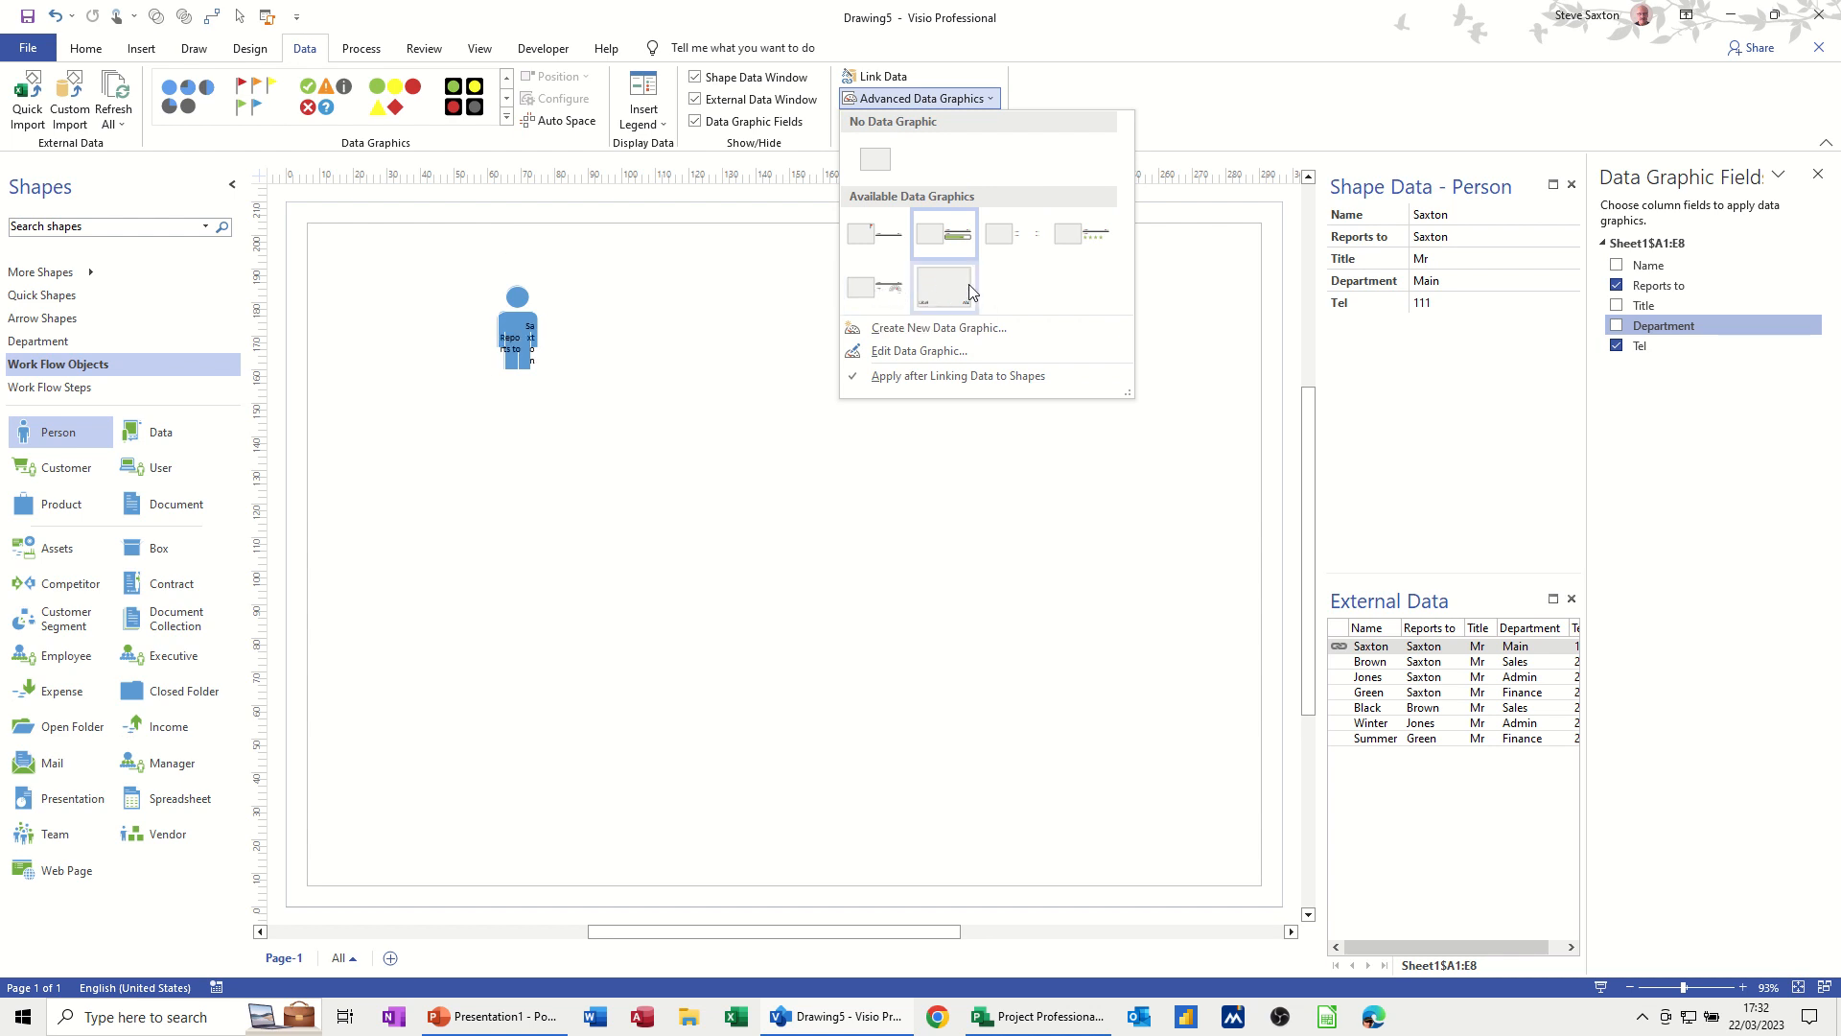
left_click(908, 329)
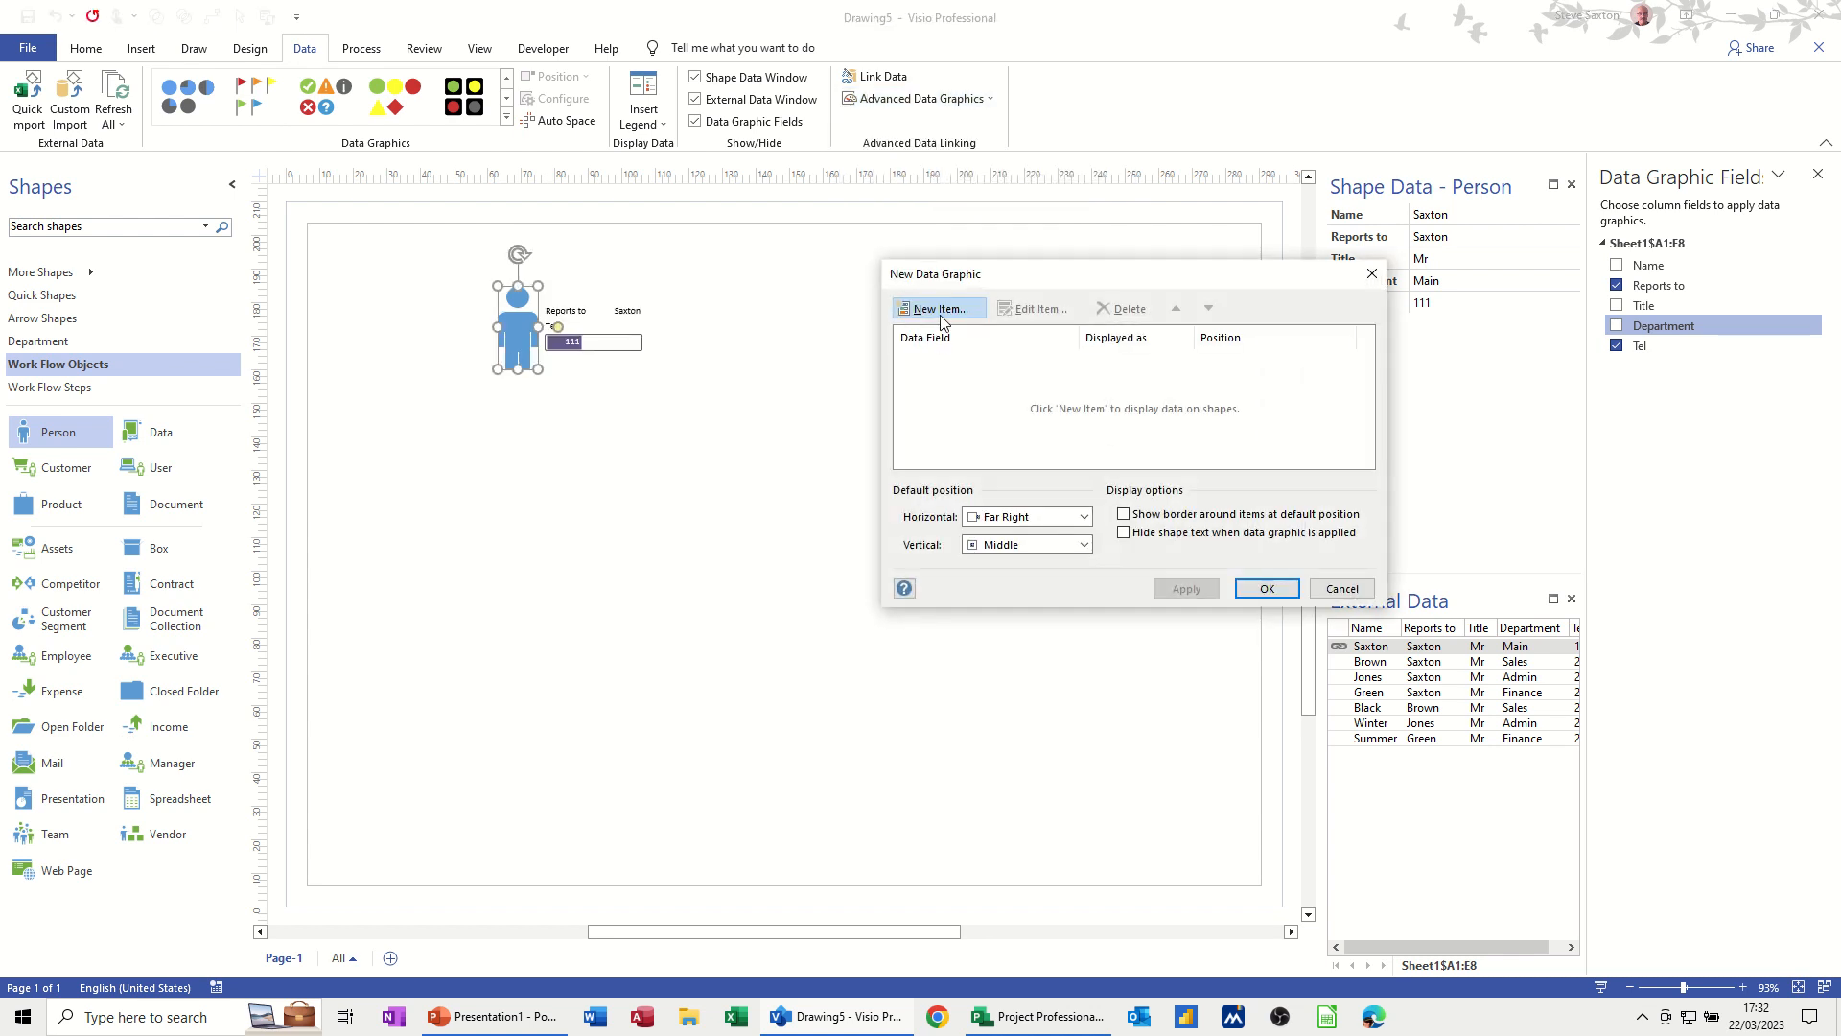
left_click(940, 313)
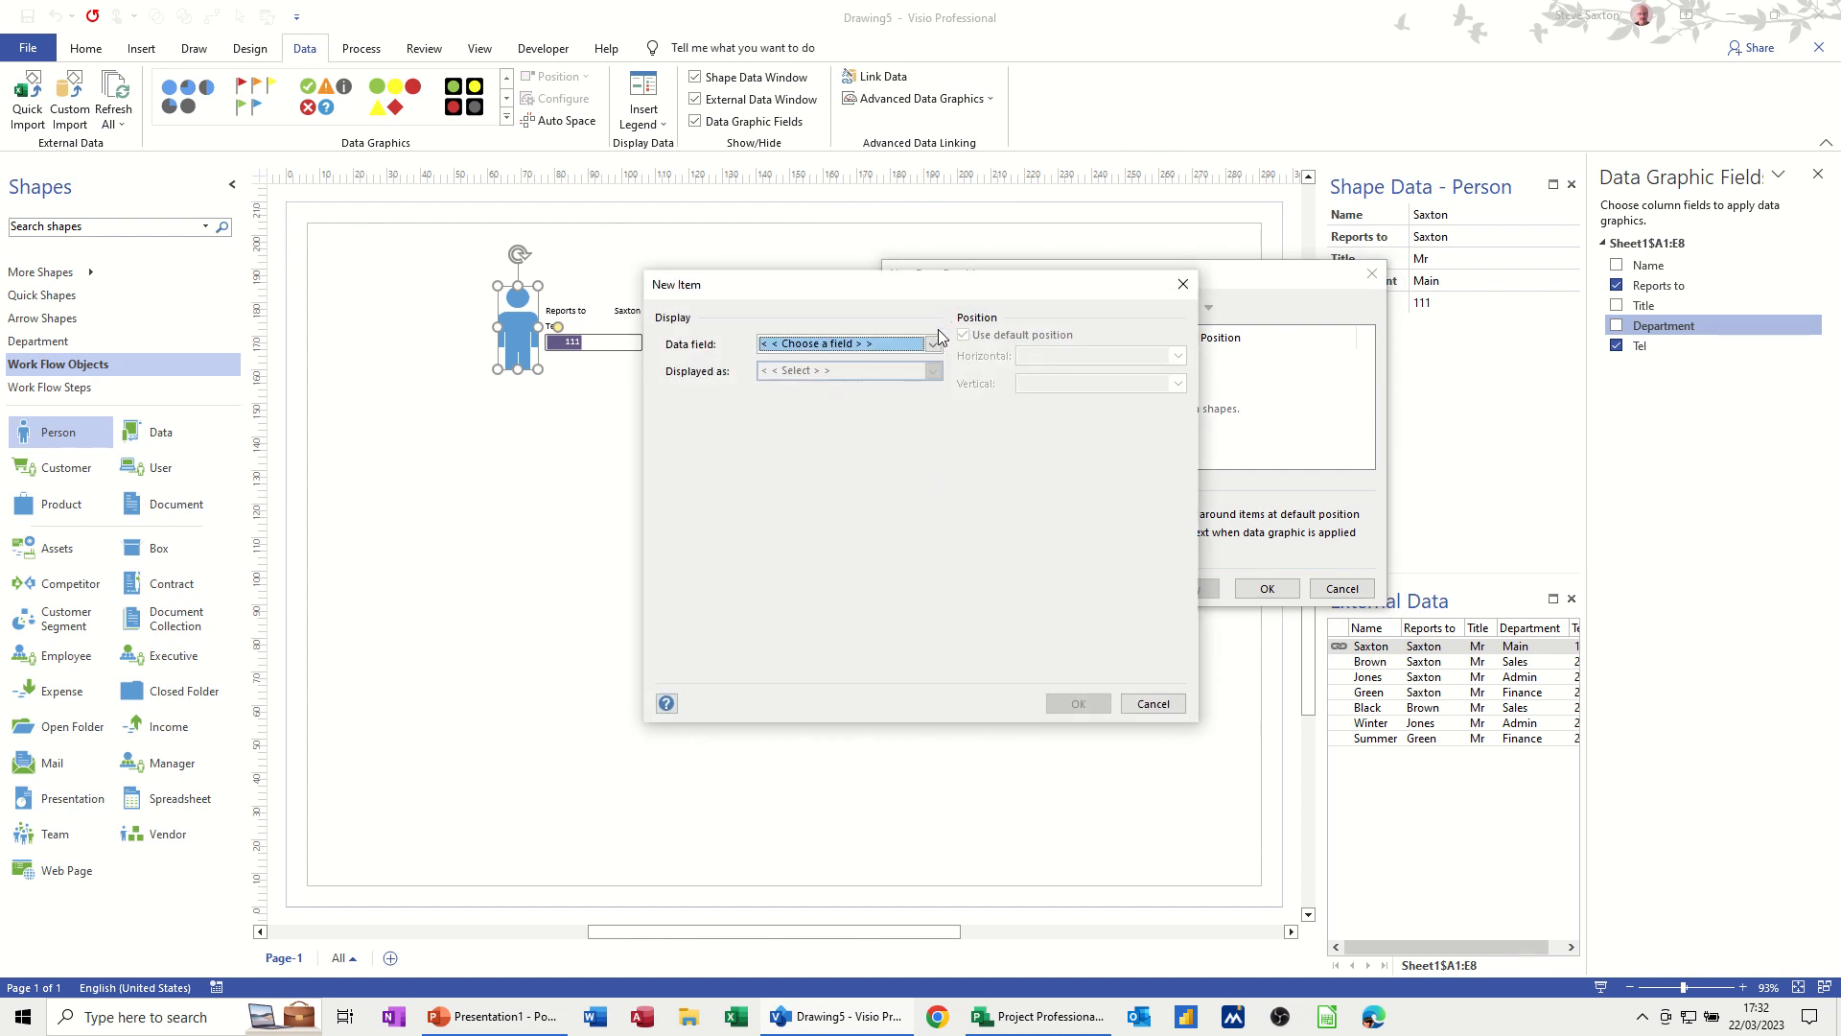
left_click(934, 345)
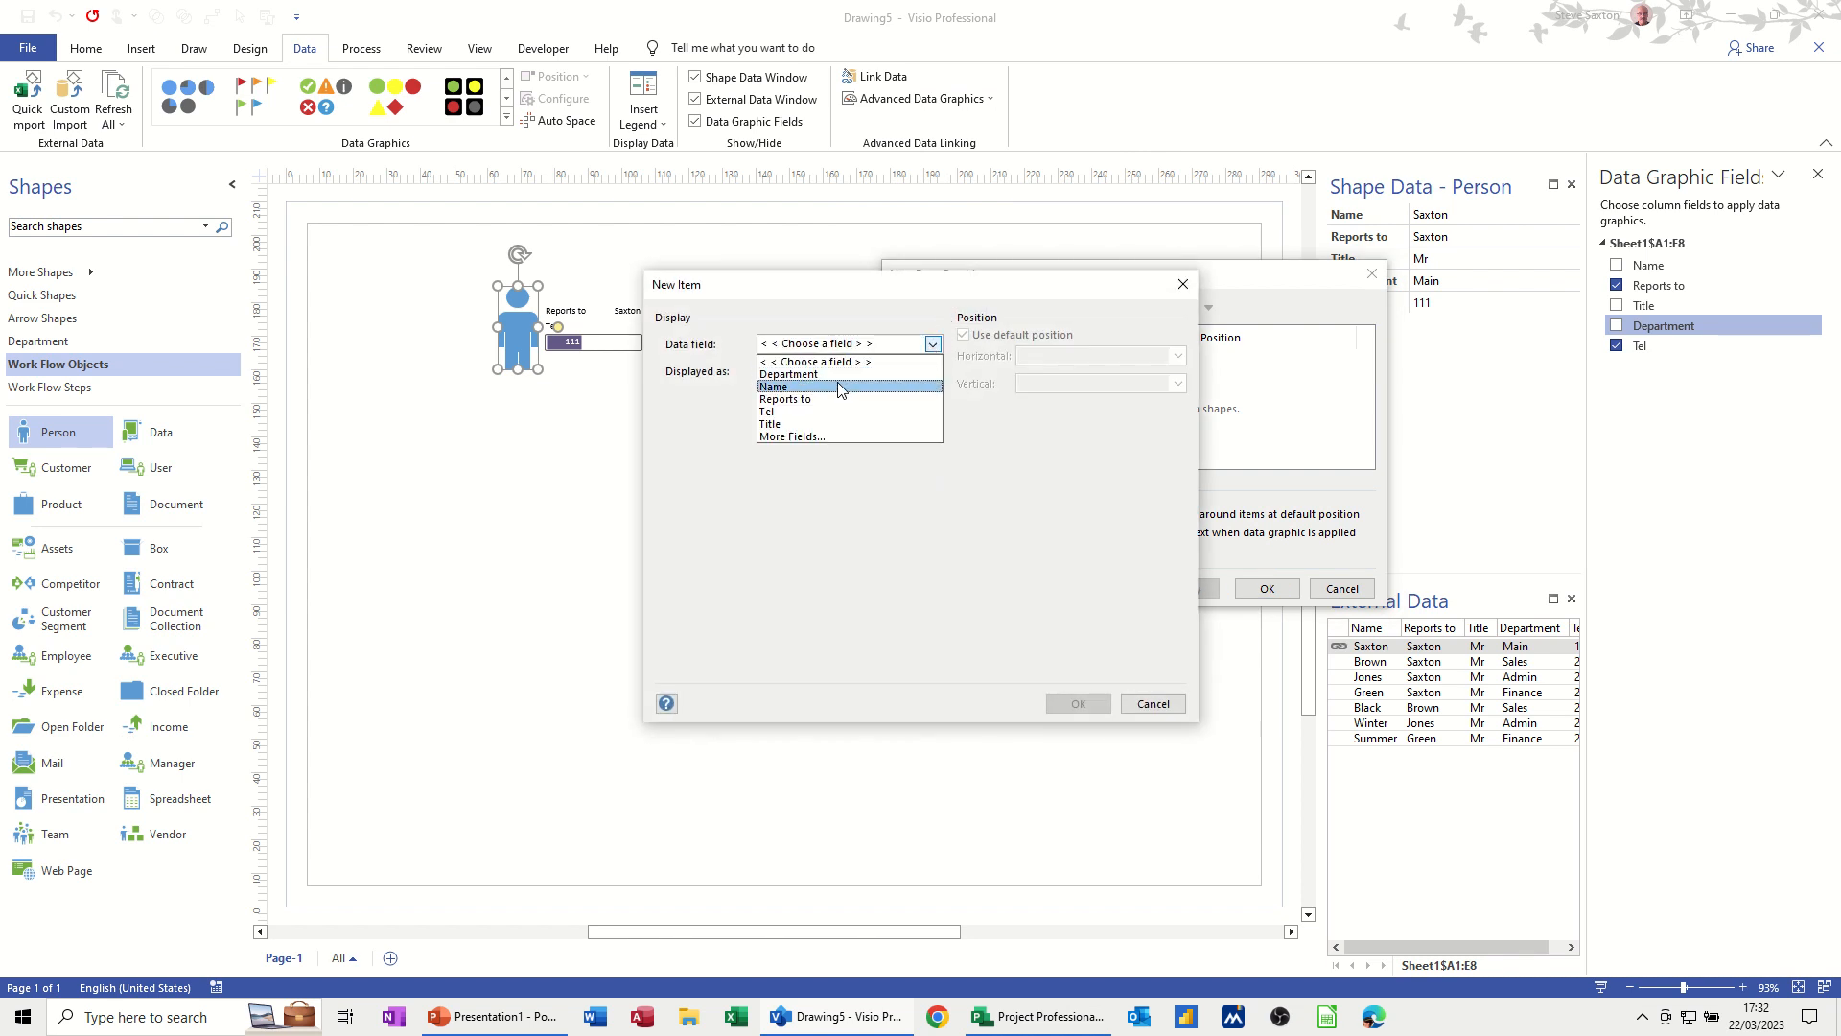
left_click(838, 385)
left_click(924, 374)
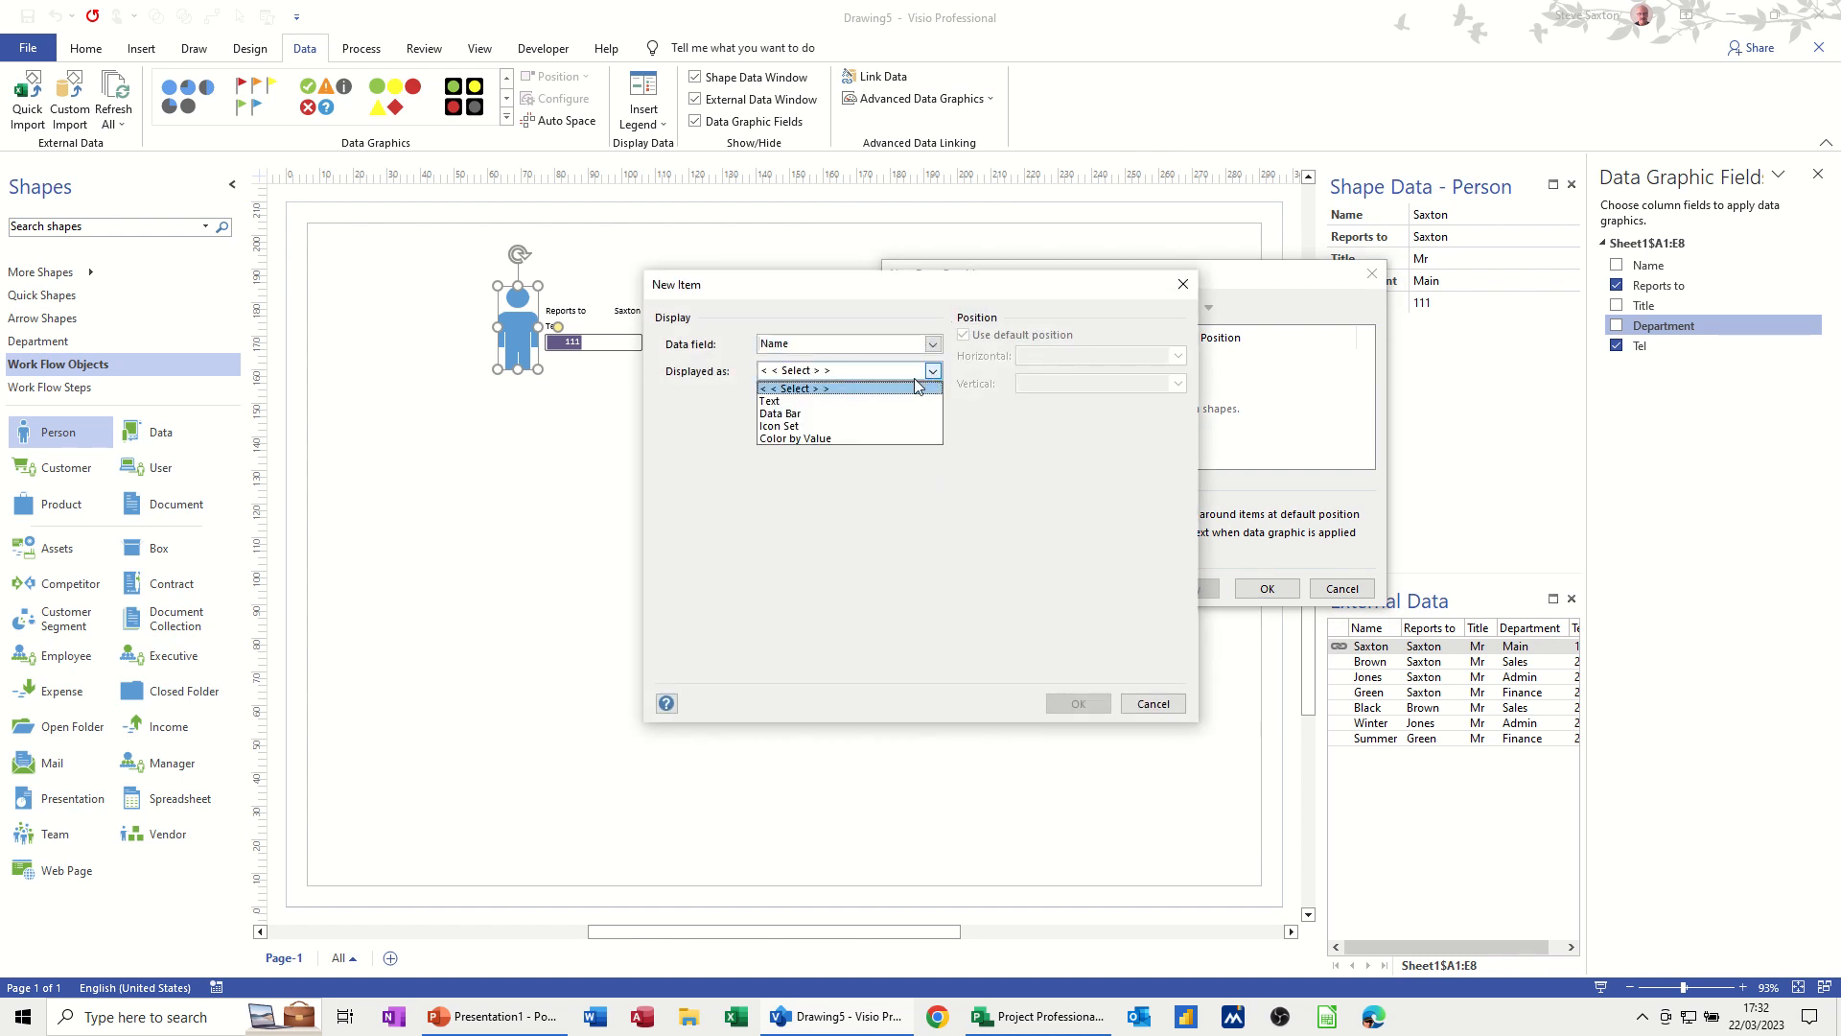
left_click(882, 399)
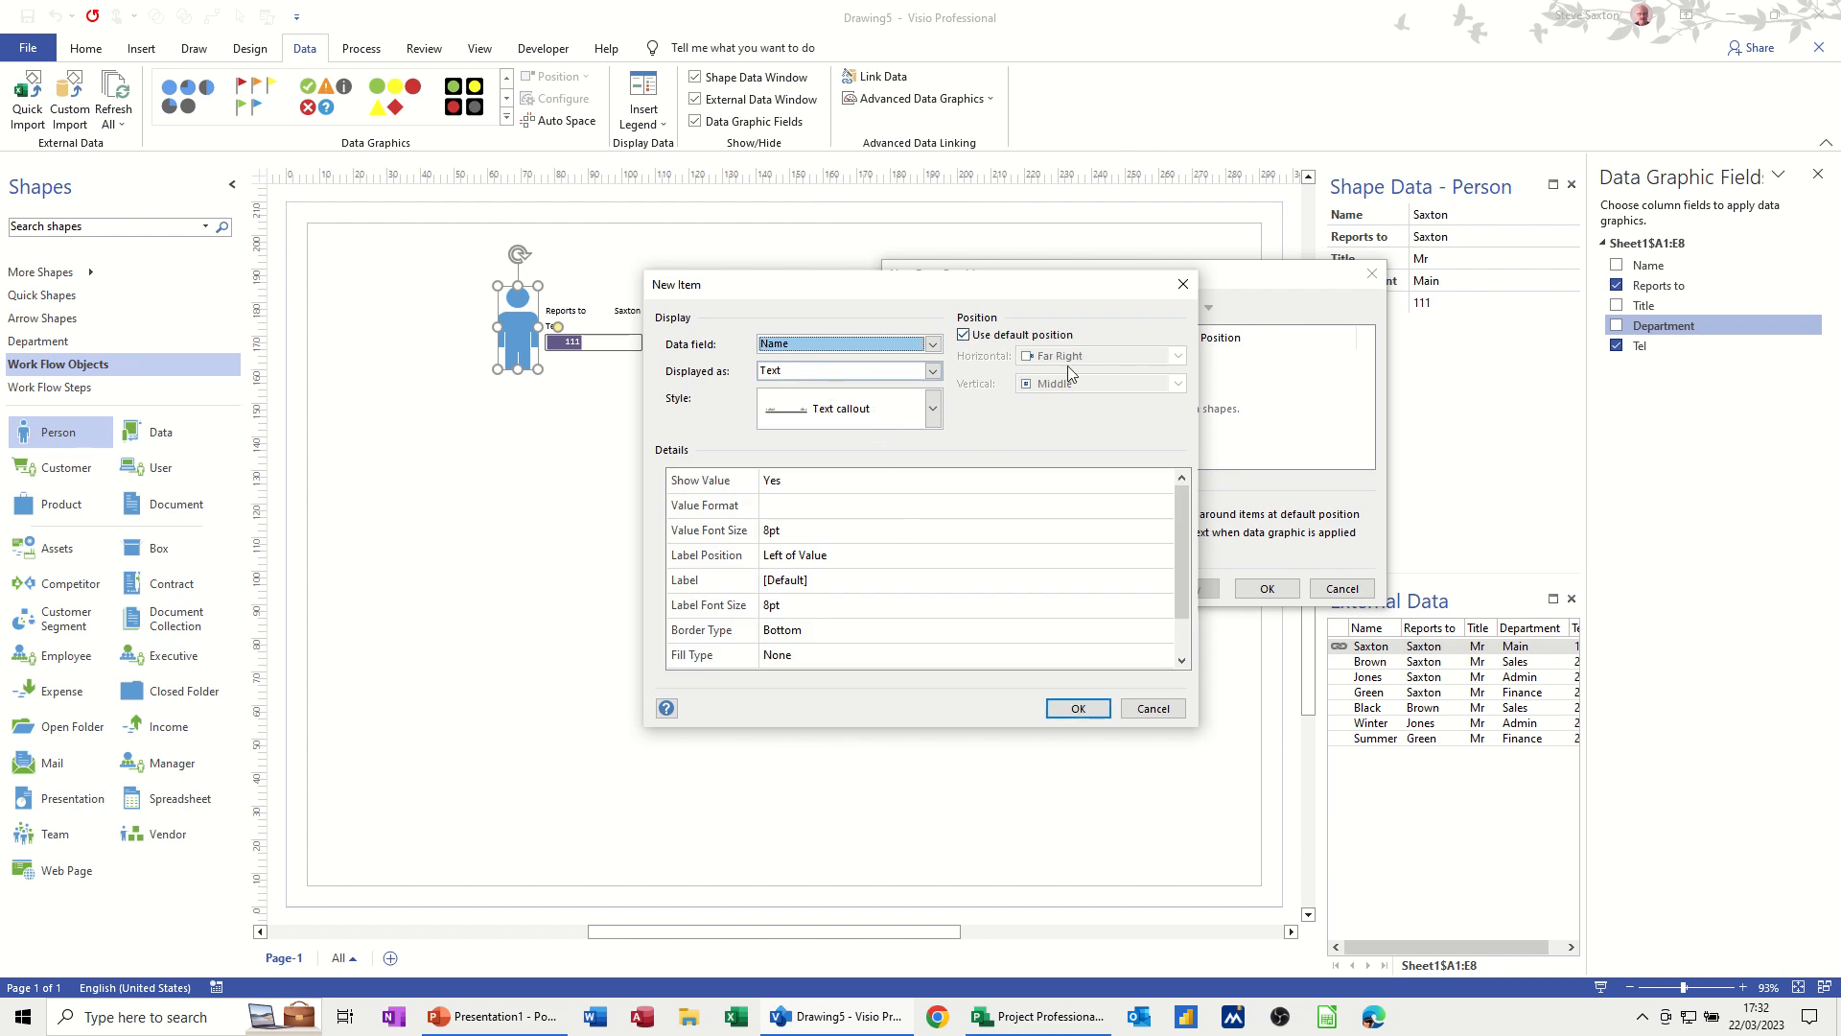
Override the Name item's default position with vertical Top, set its label position to Not Shown, and accept the item
left_click(964, 337)
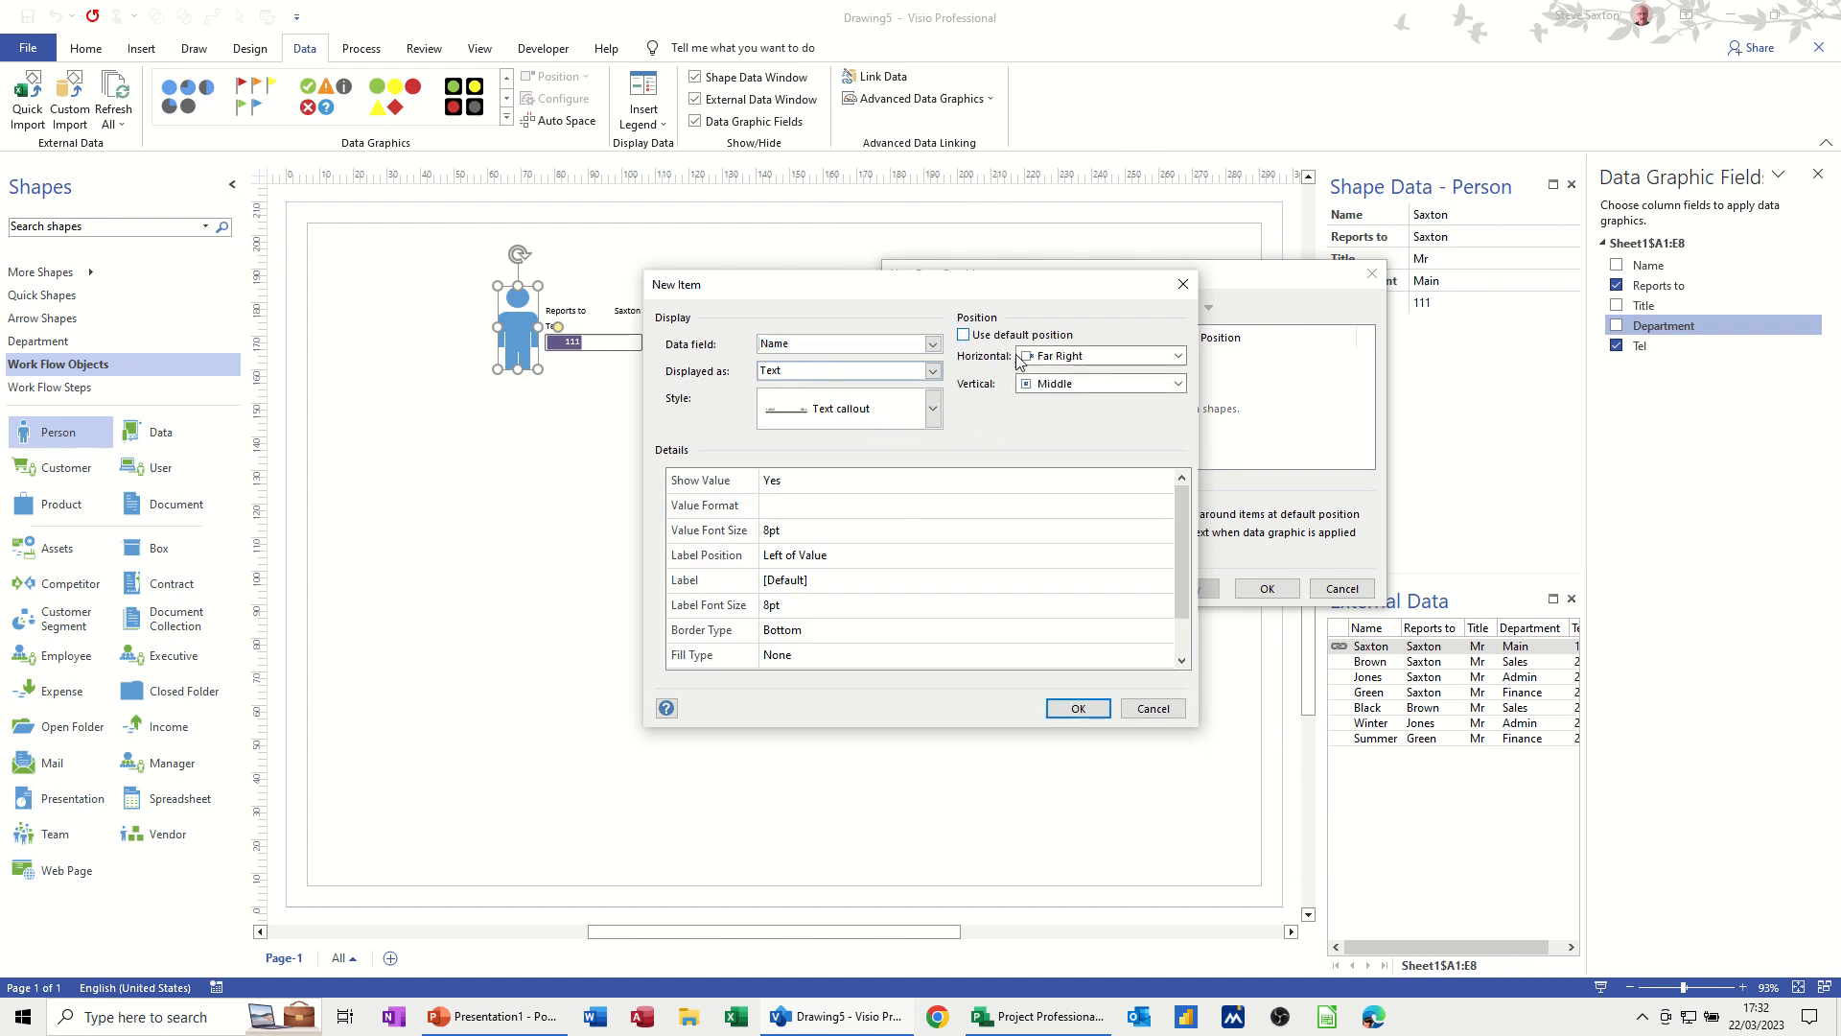
left_click(1177, 384)
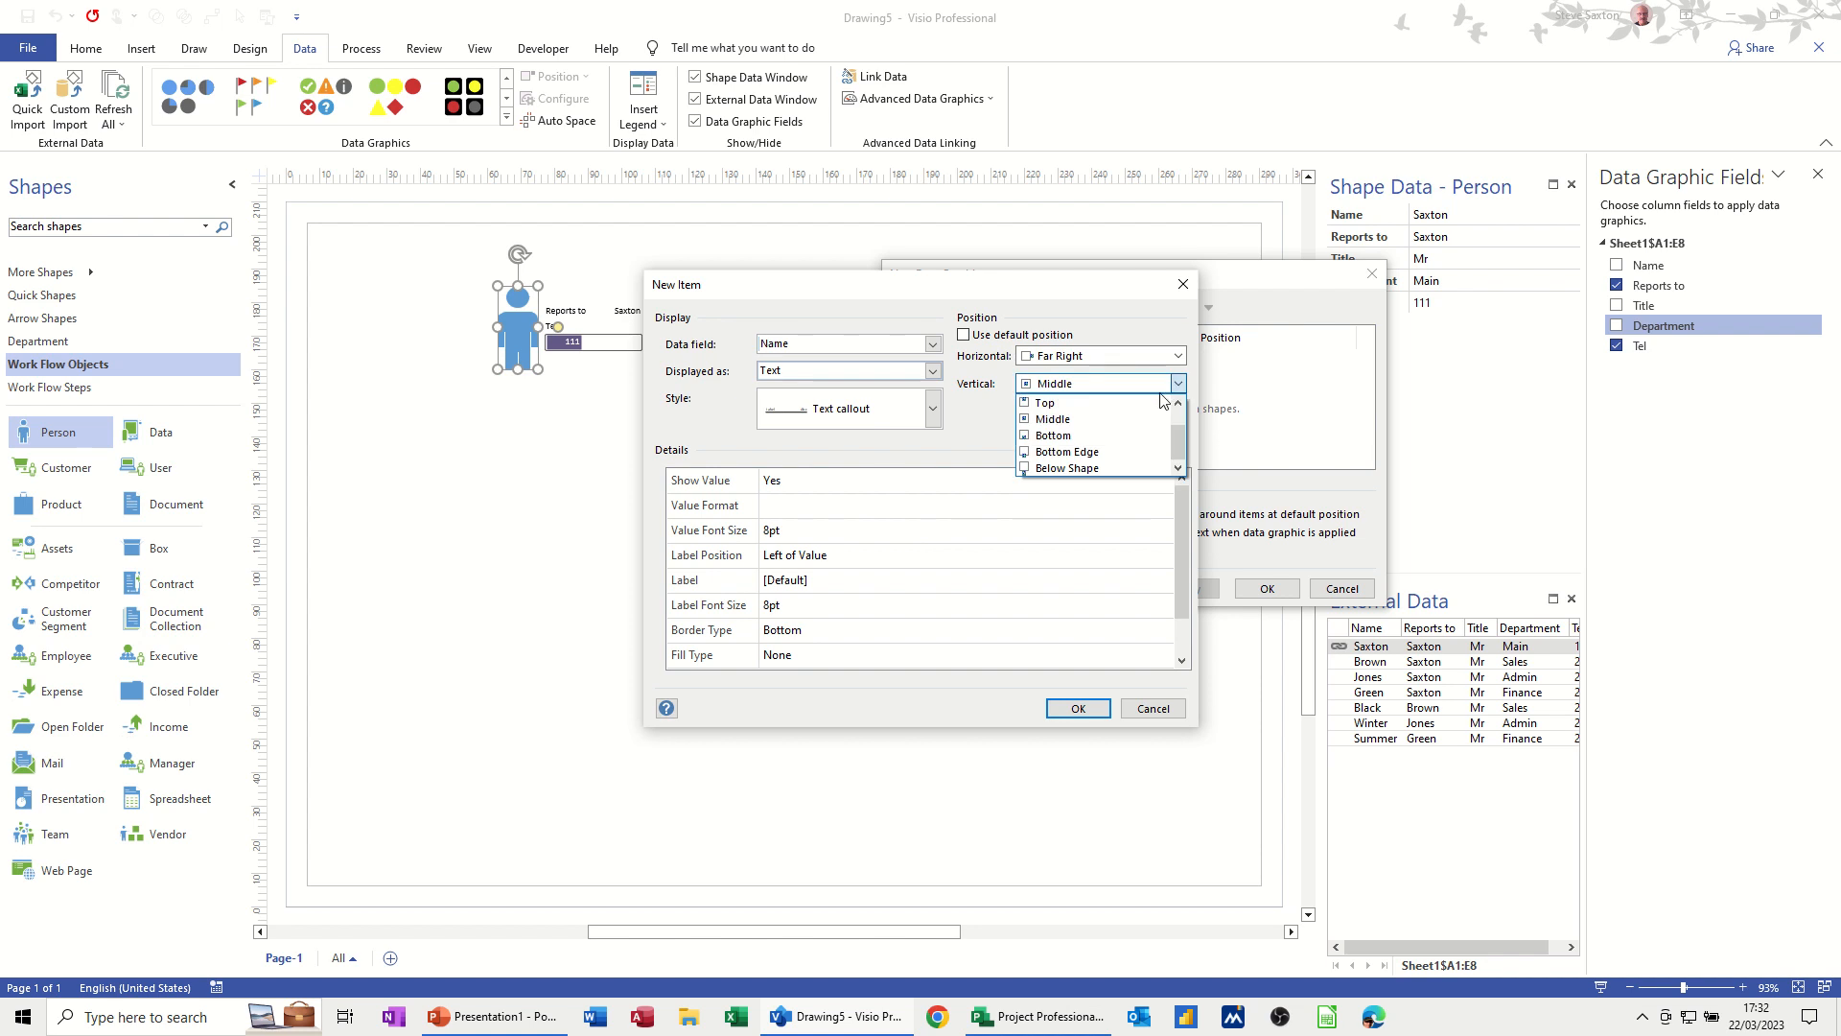
left_click(1055, 419)
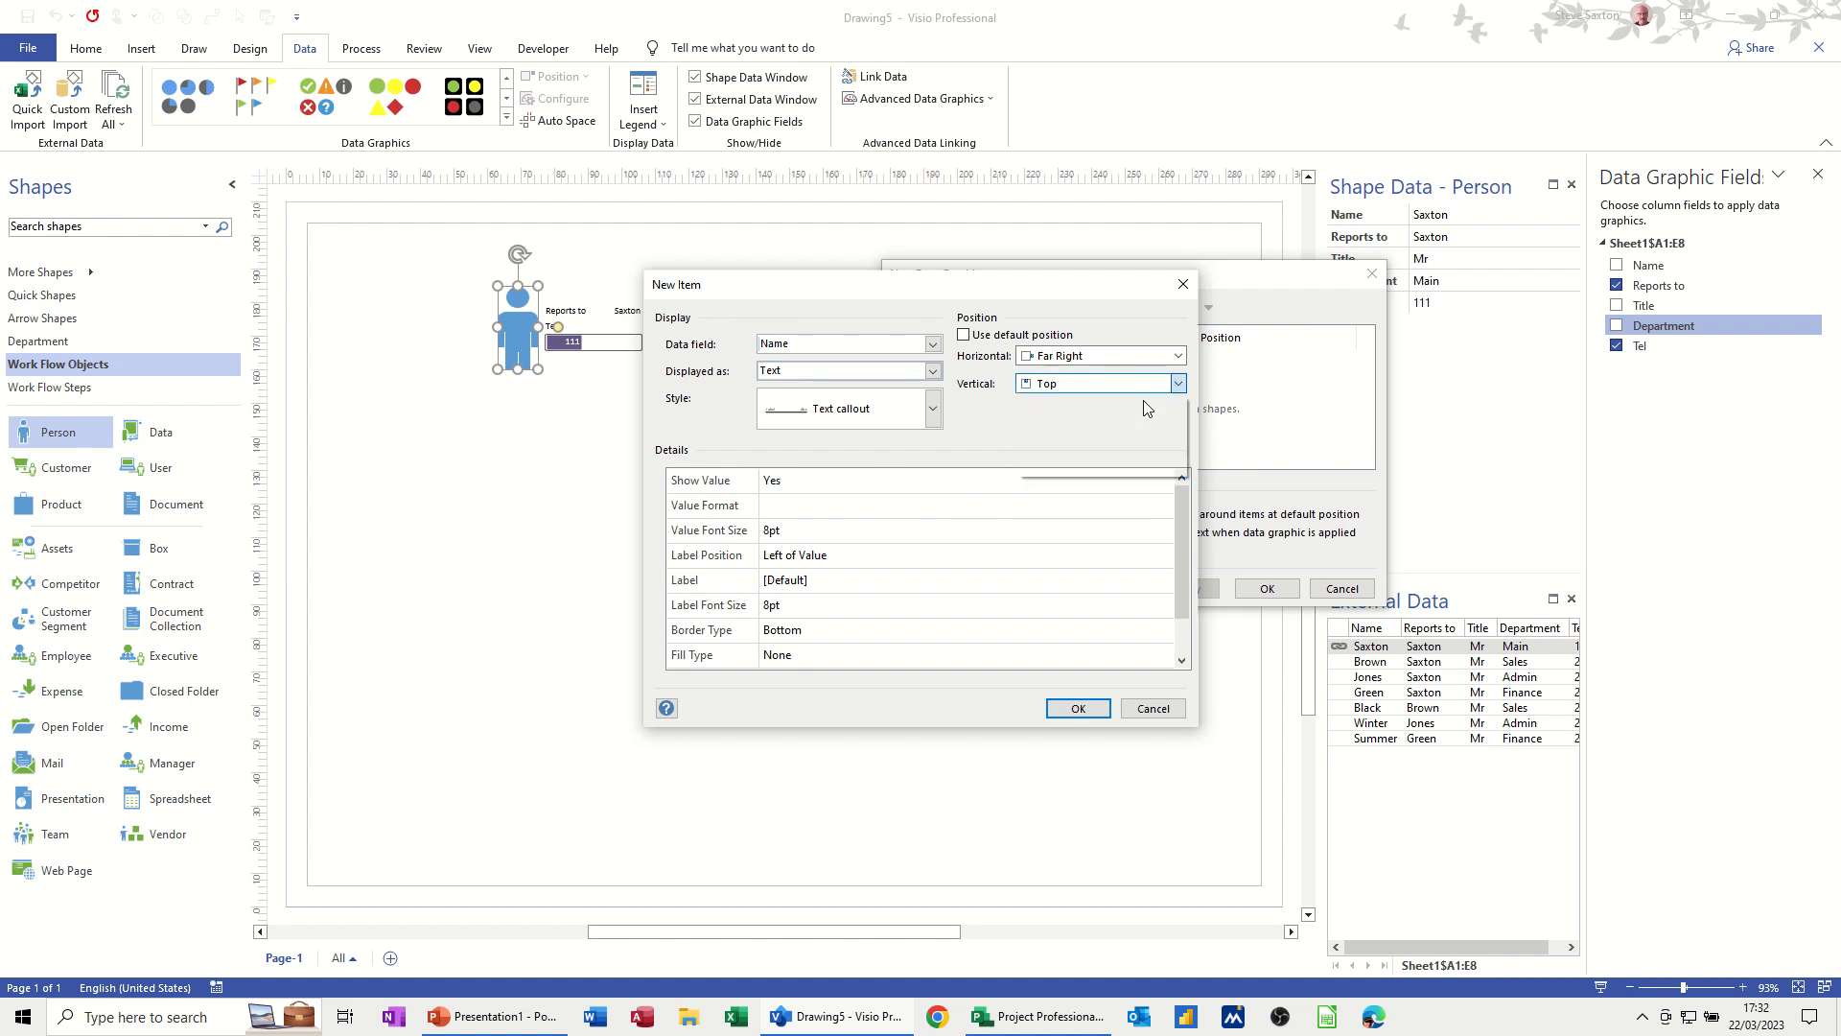
left_click(820, 560)
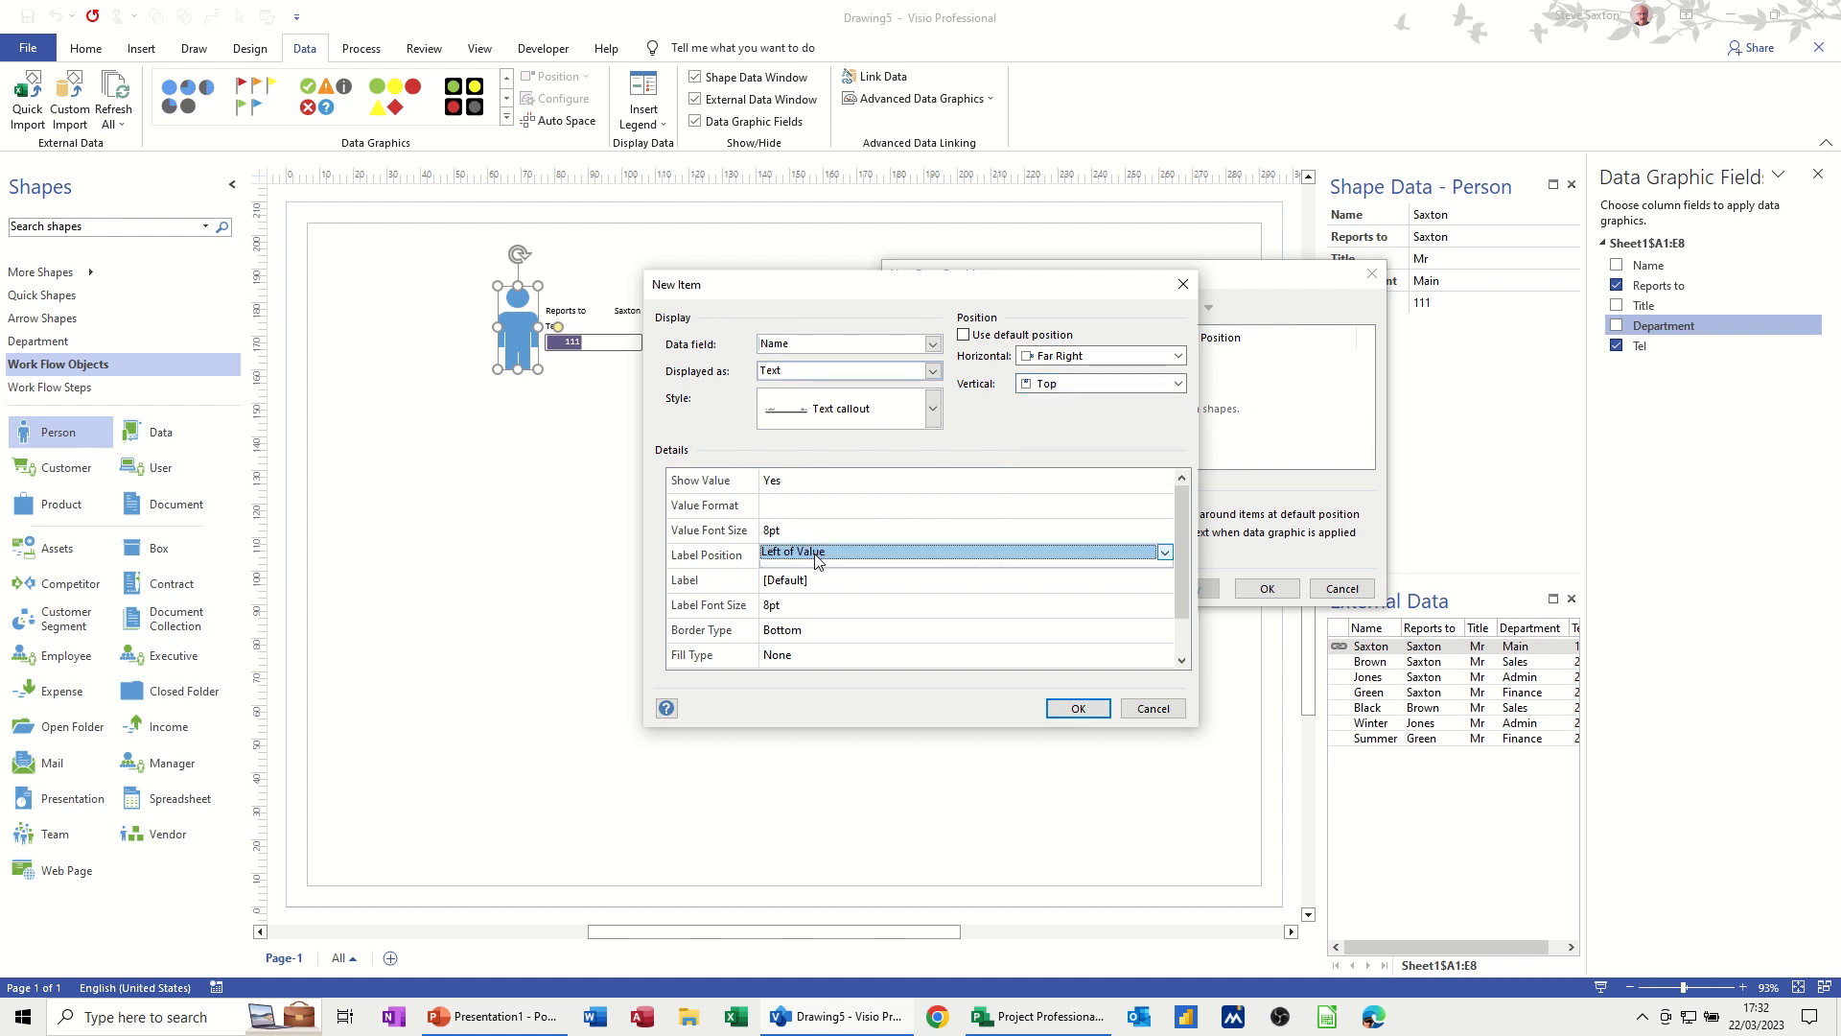
left_click(1165, 554)
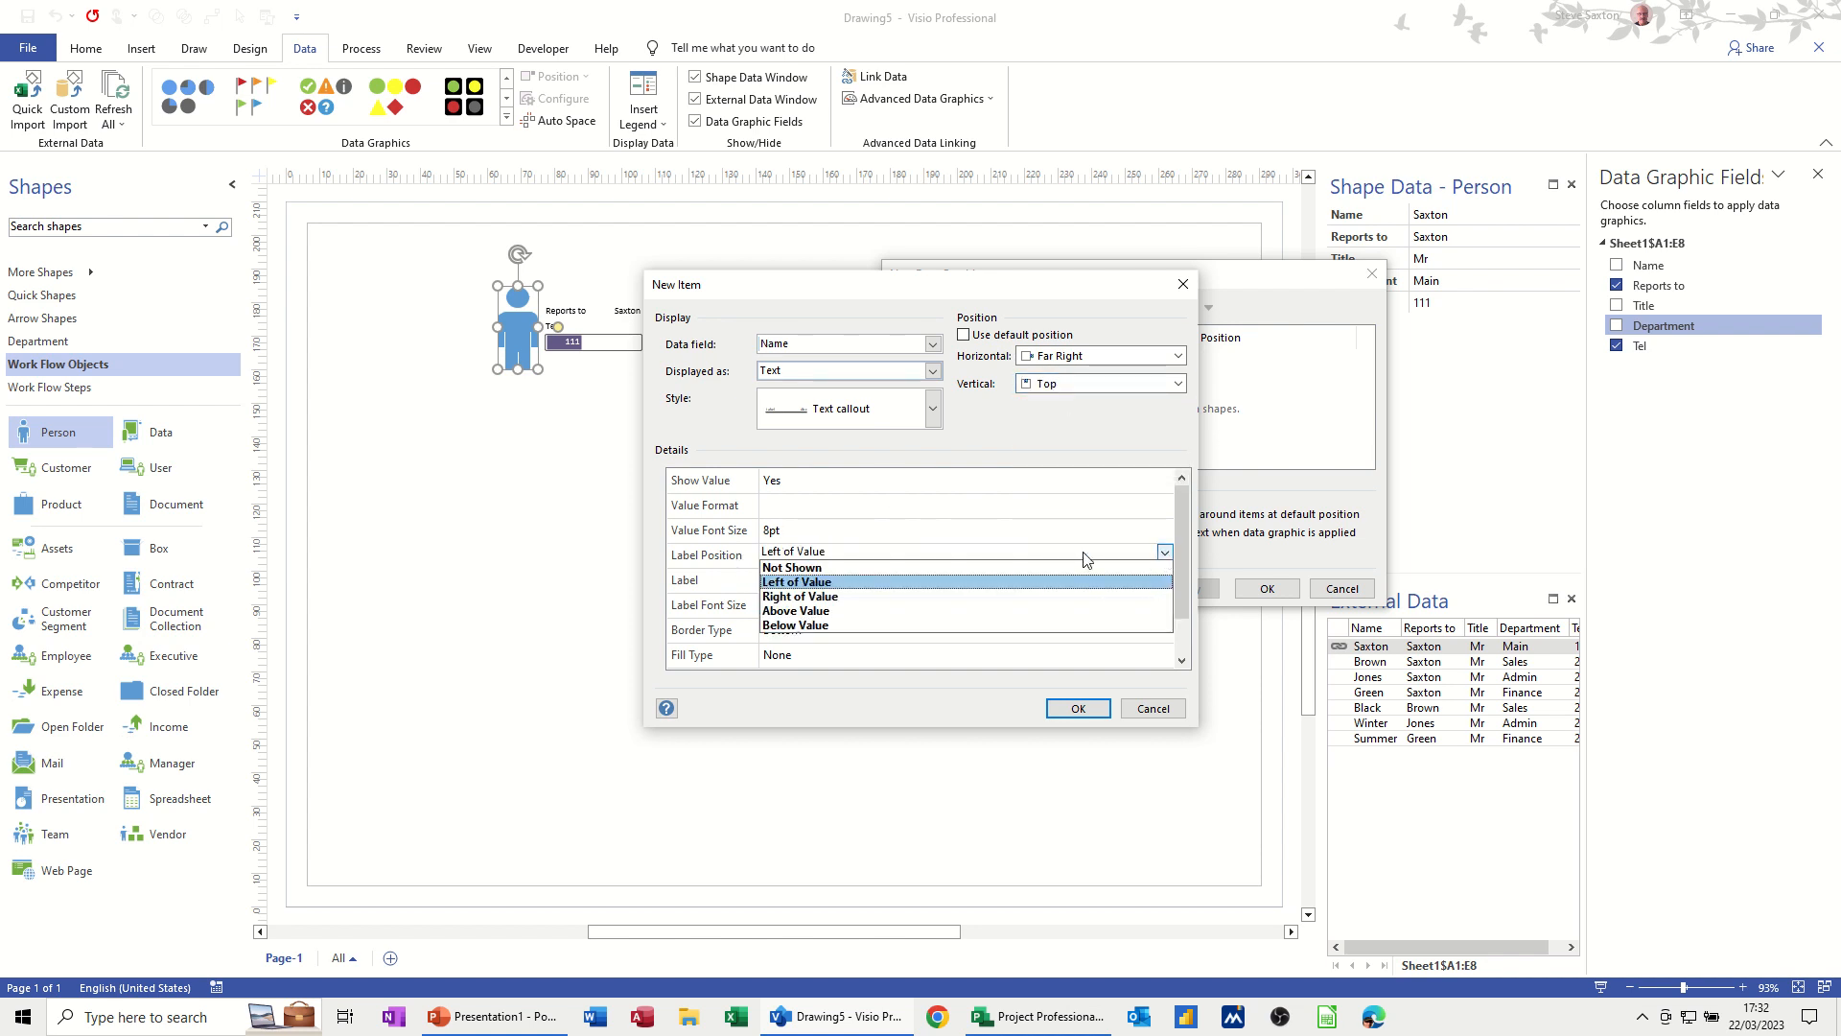
left_click(969, 567)
left_click(969, 567)
left_click(1078, 707)
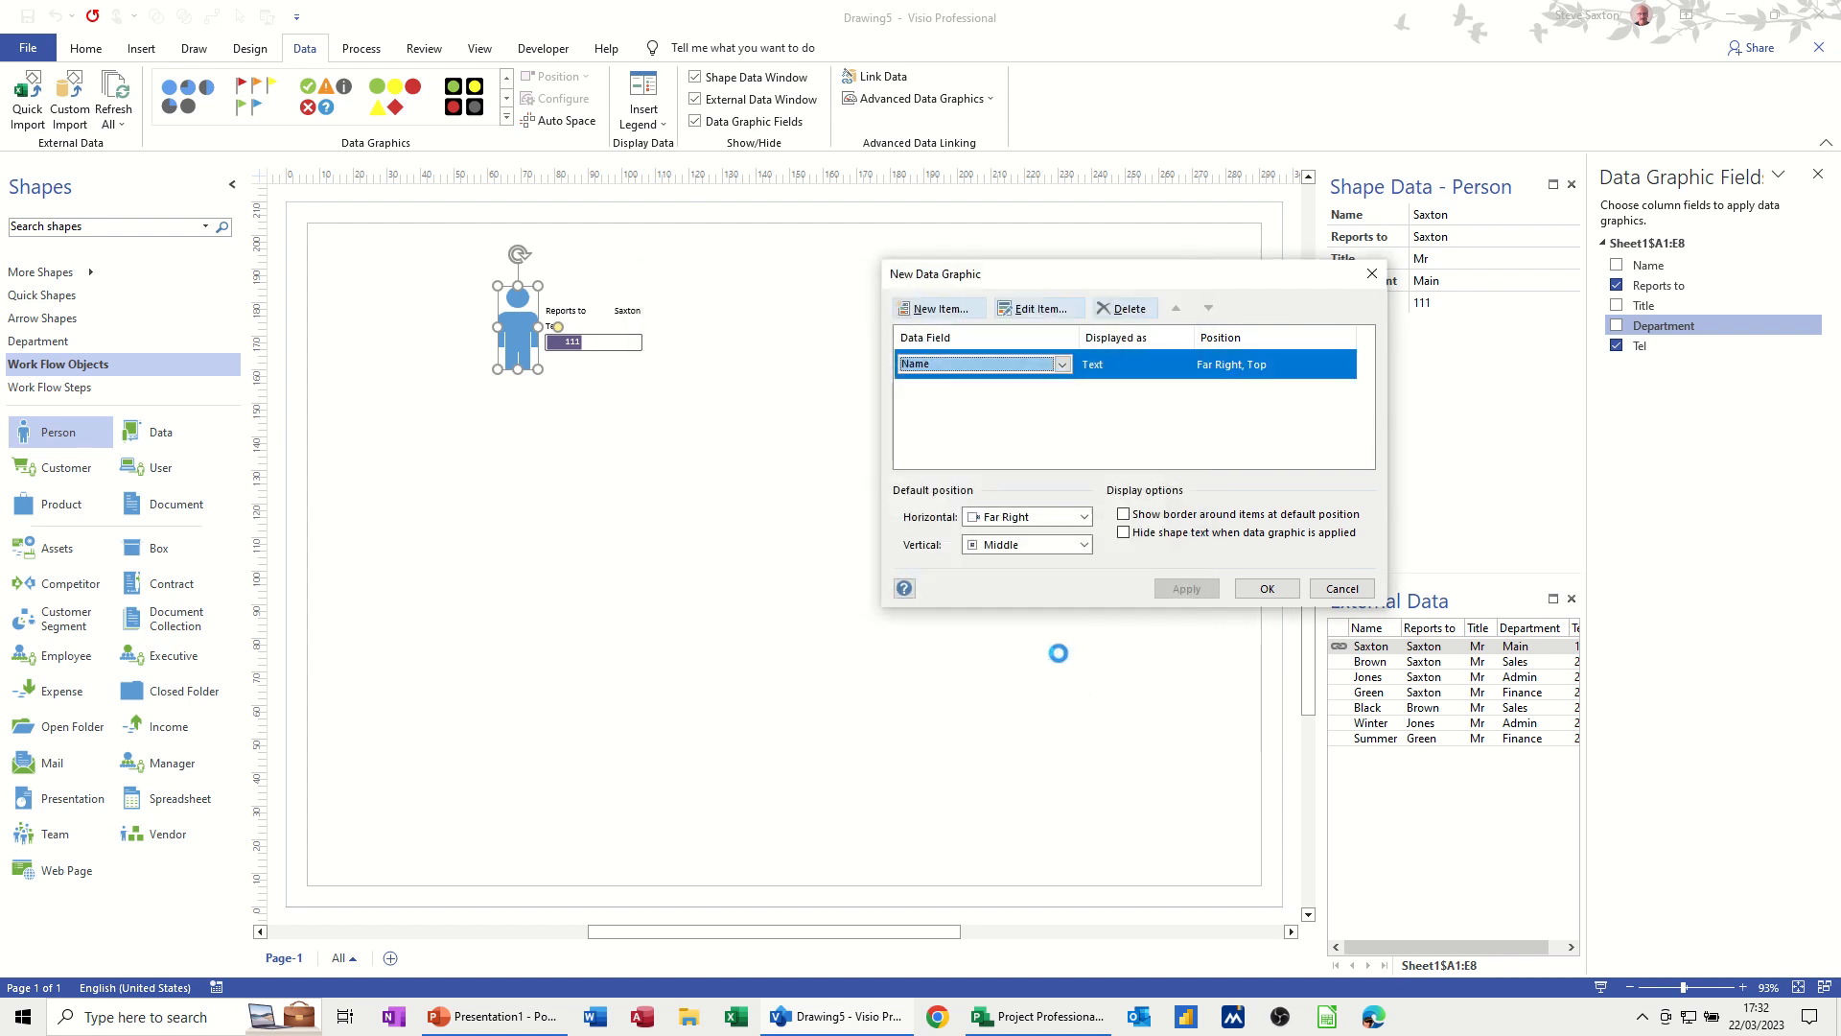
left_click(971, 364)
Add a second item to the new data graphic that displays the Department field as Text
left_click(941, 309)
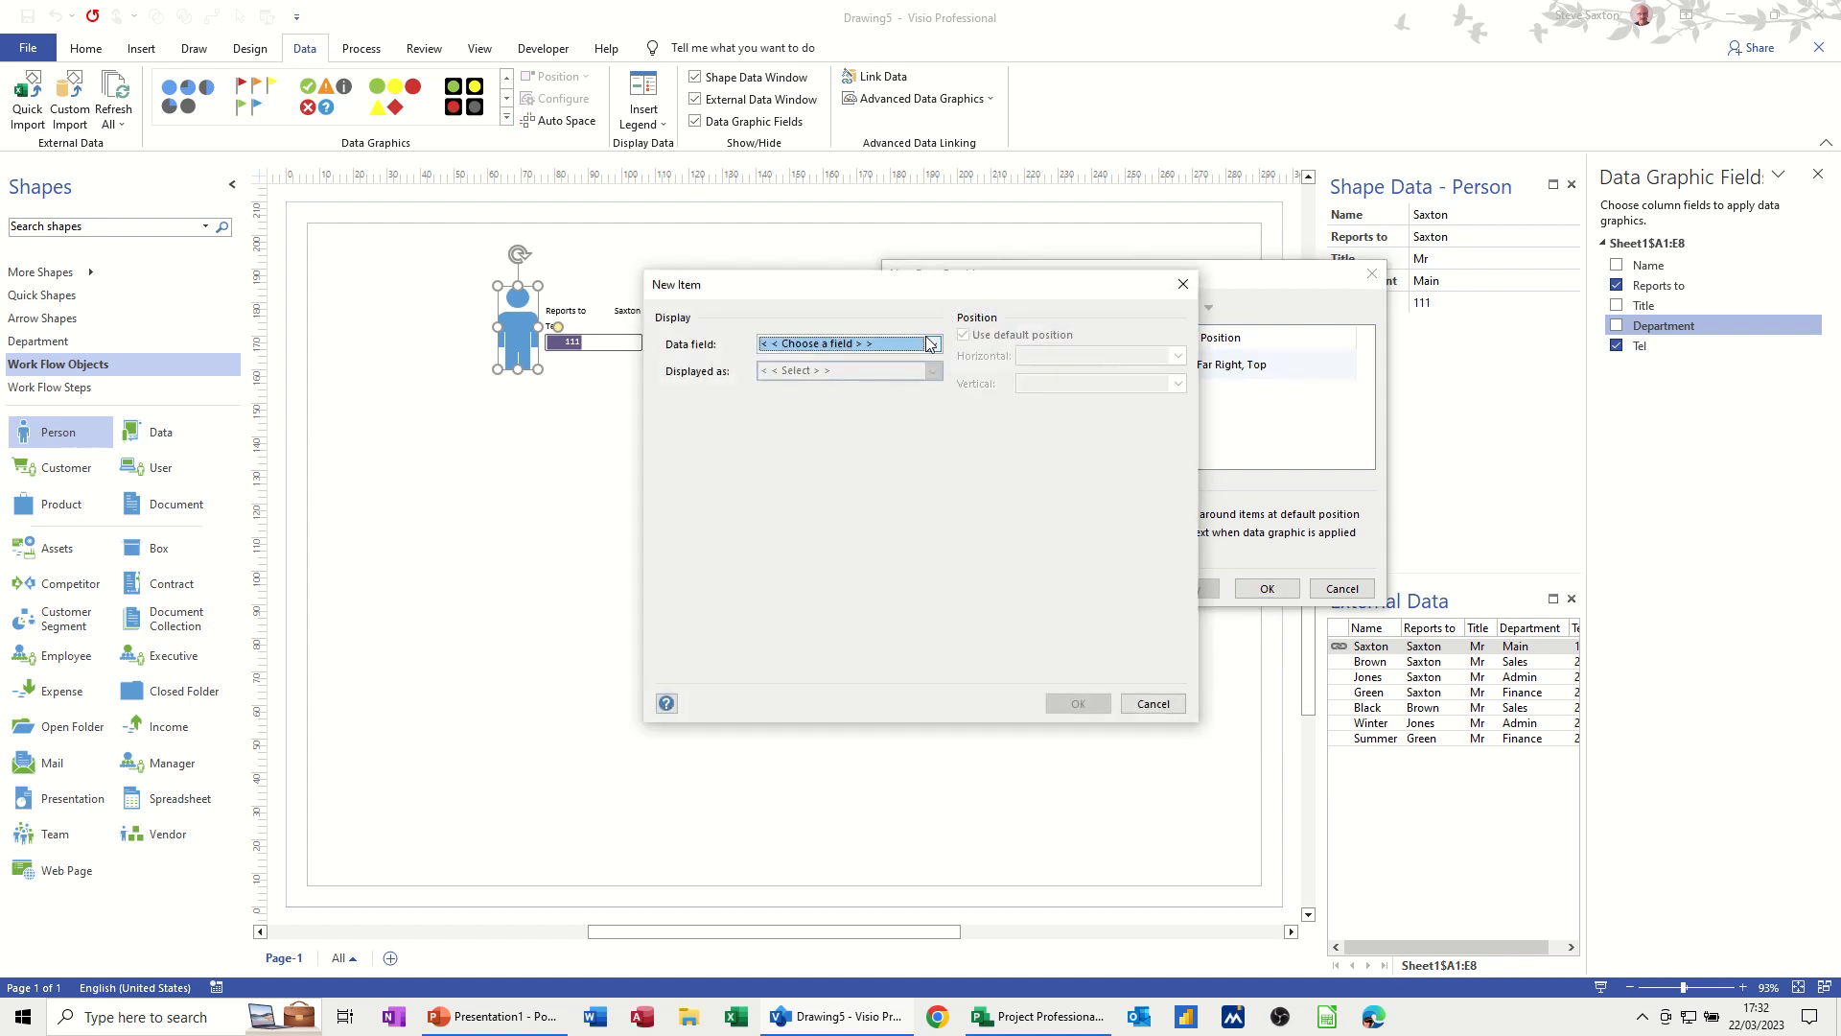
left_click(932, 346)
left_click(880, 376)
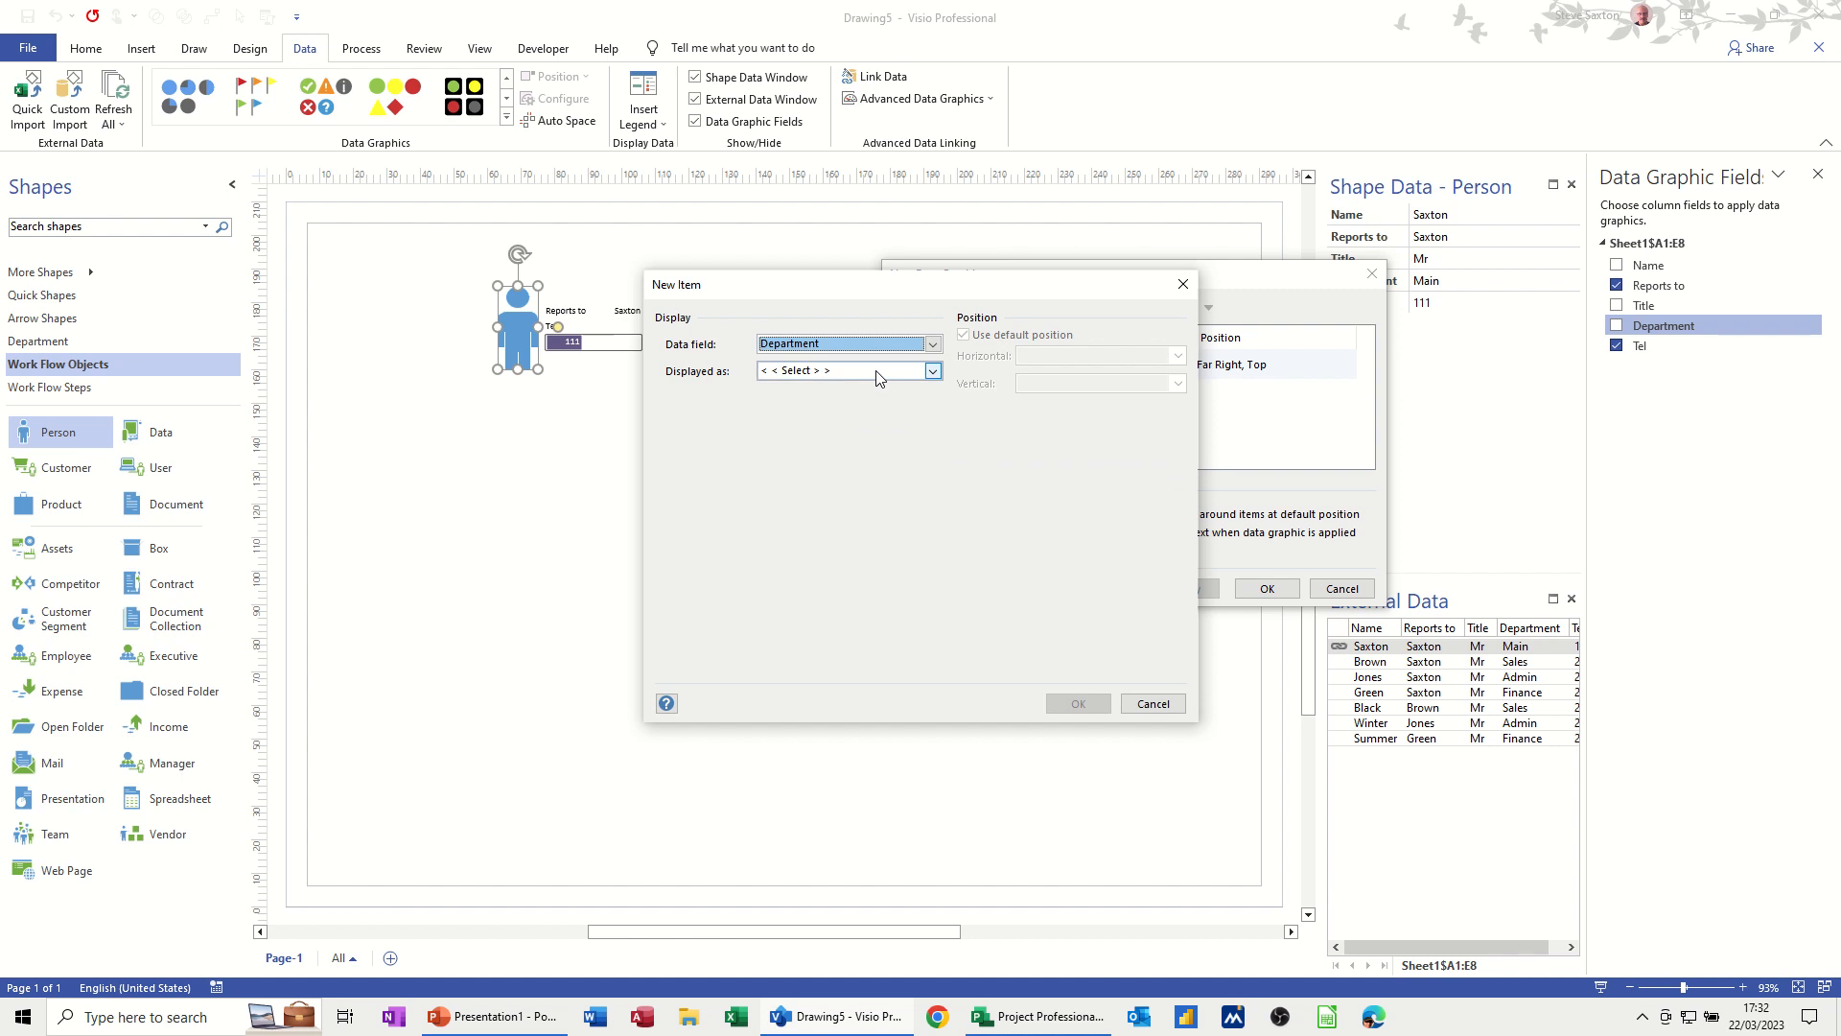
left_click(932, 375)
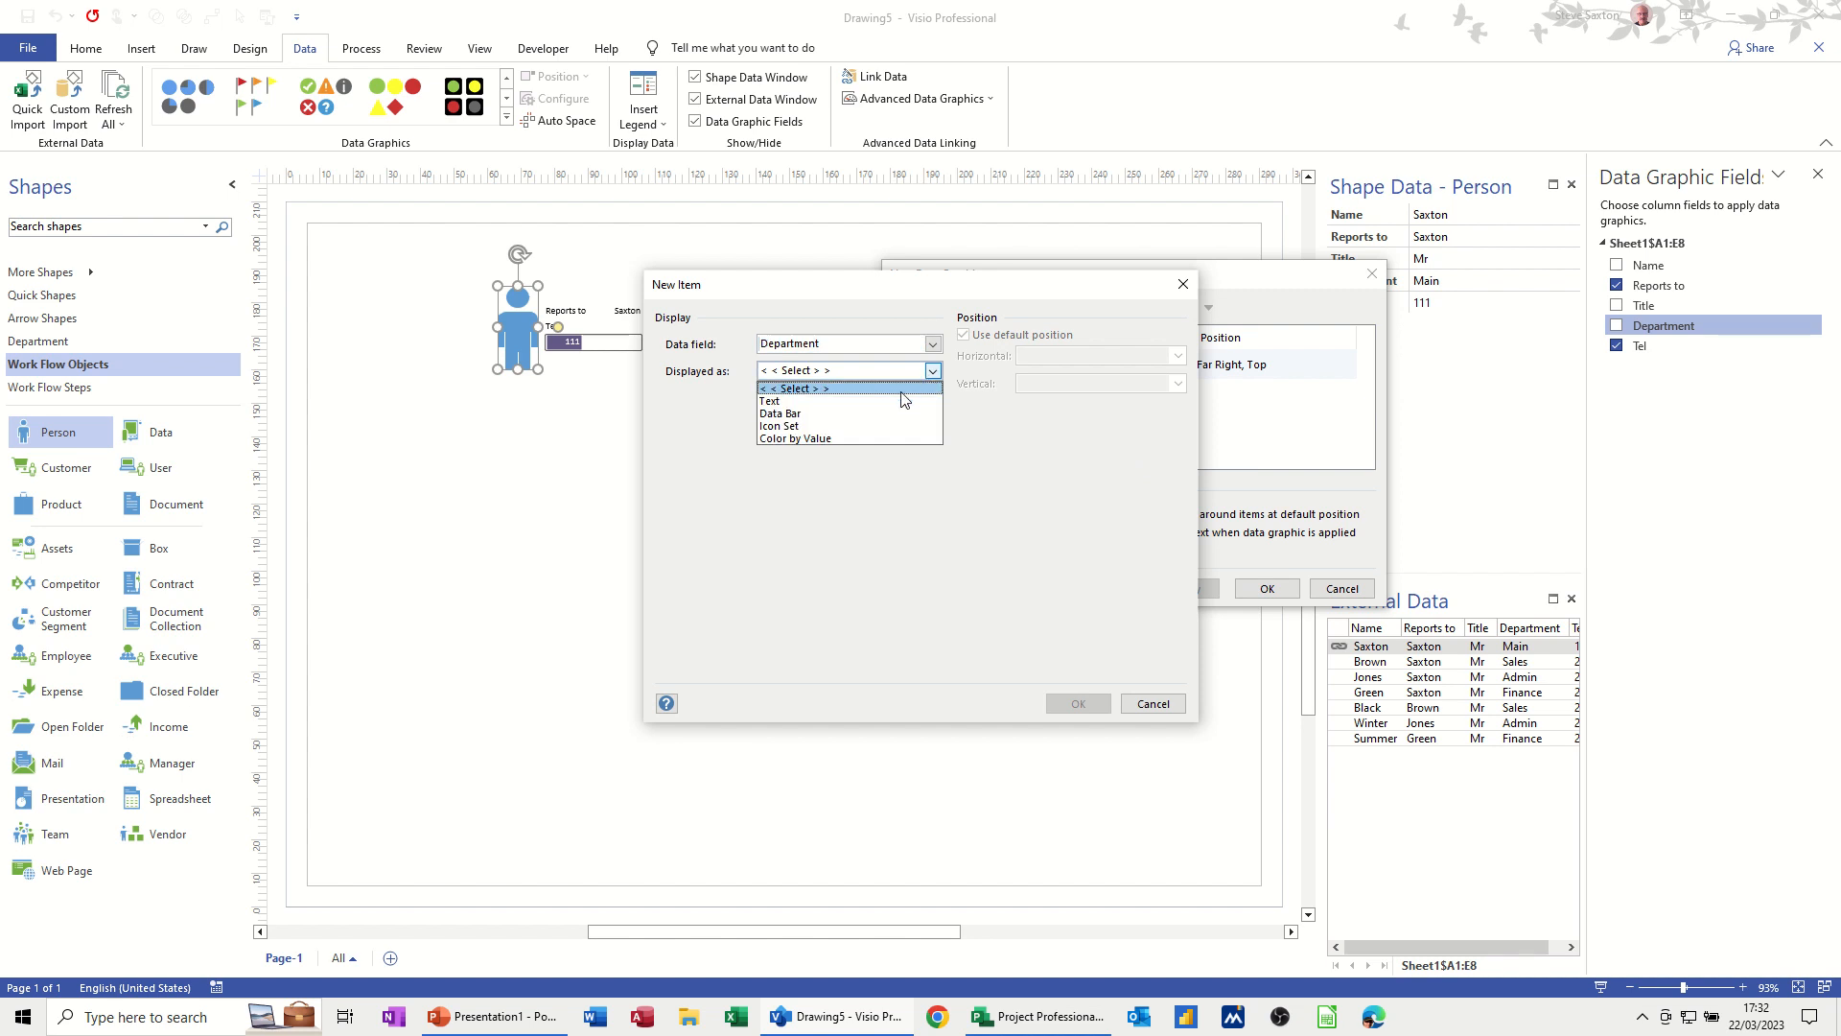
left_click(896, 400)
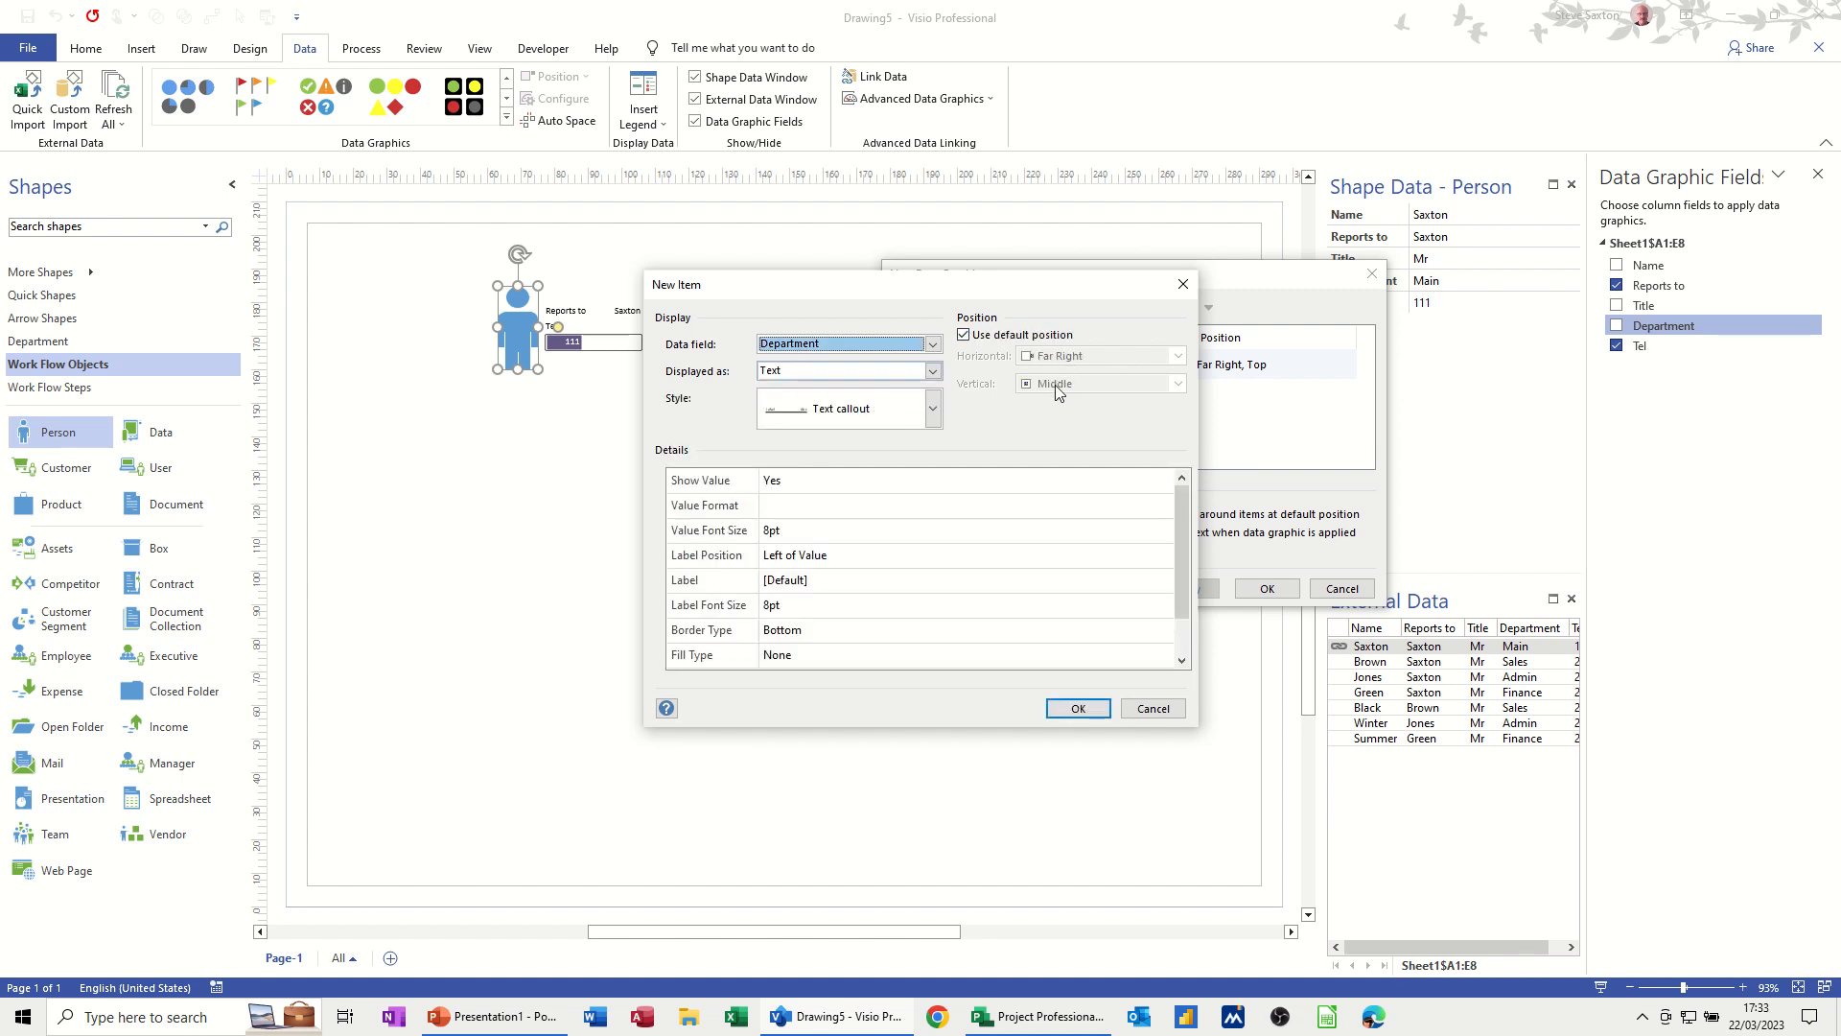
Set the Department item's label position to Not Shown, and finish the data graphic, applying it to the selected Person shape
left_click(882, 556)
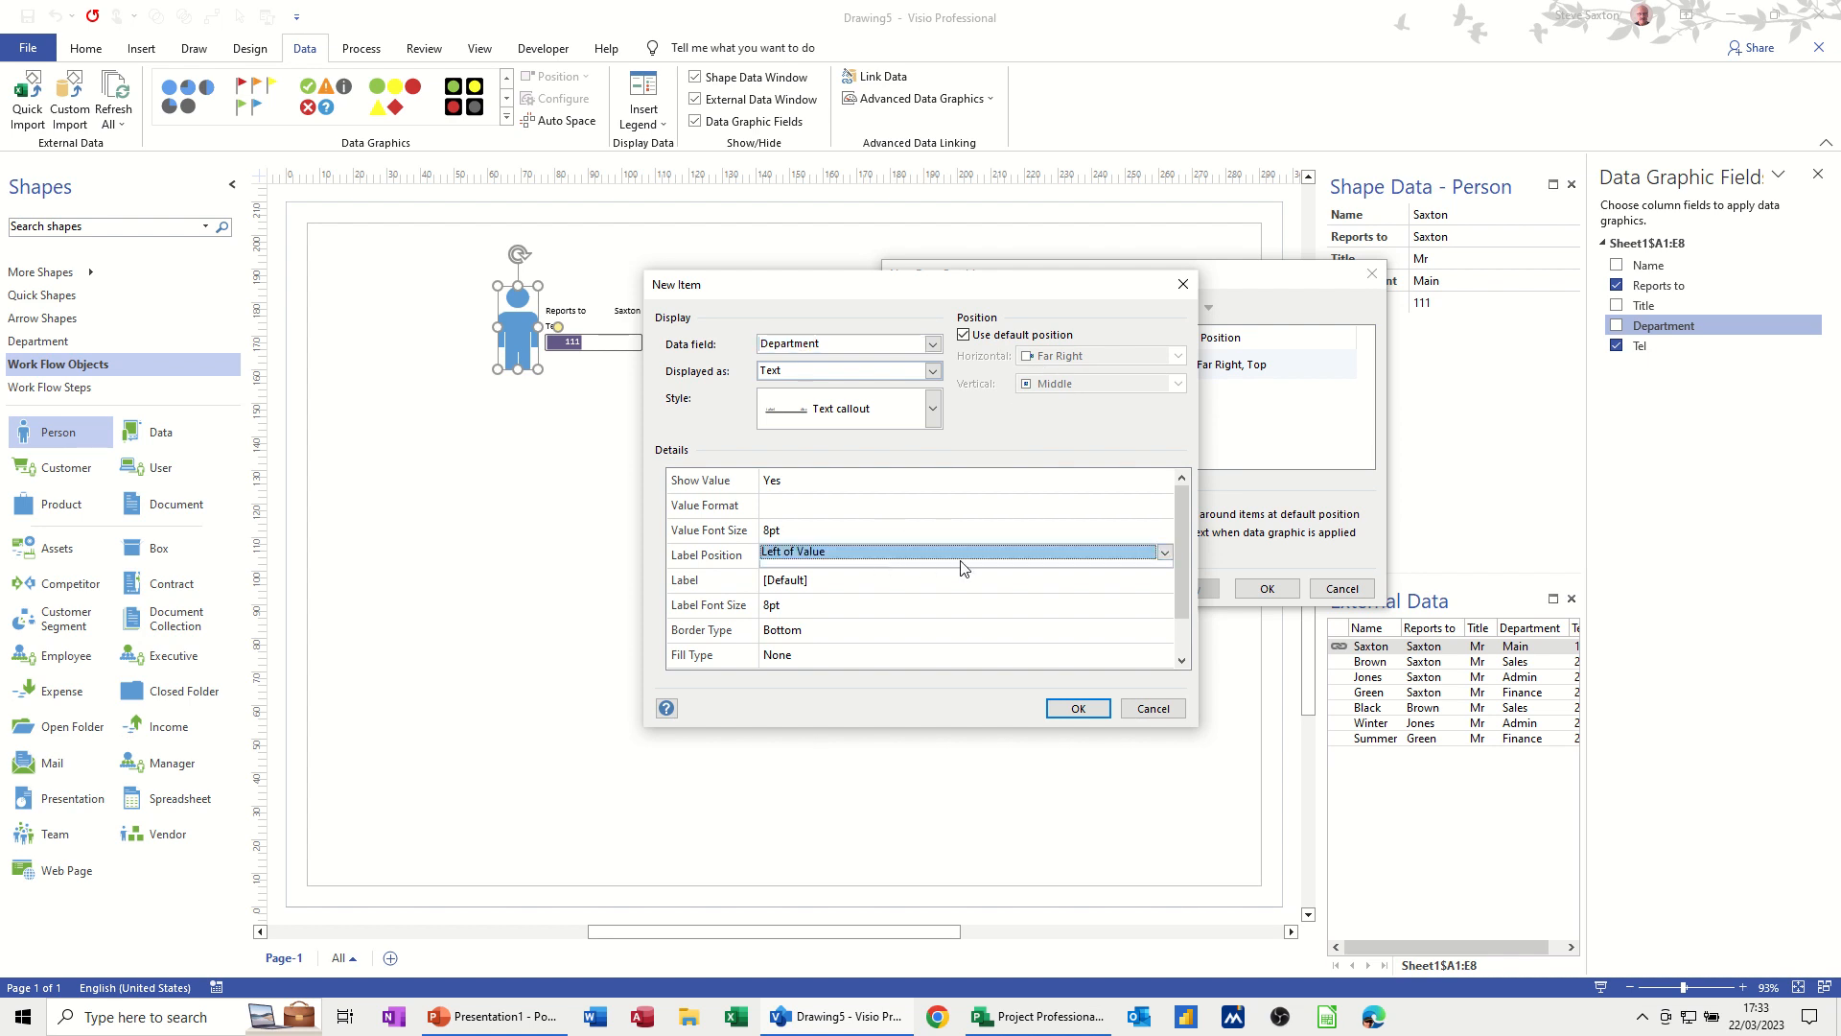
left_click(1163, 554)
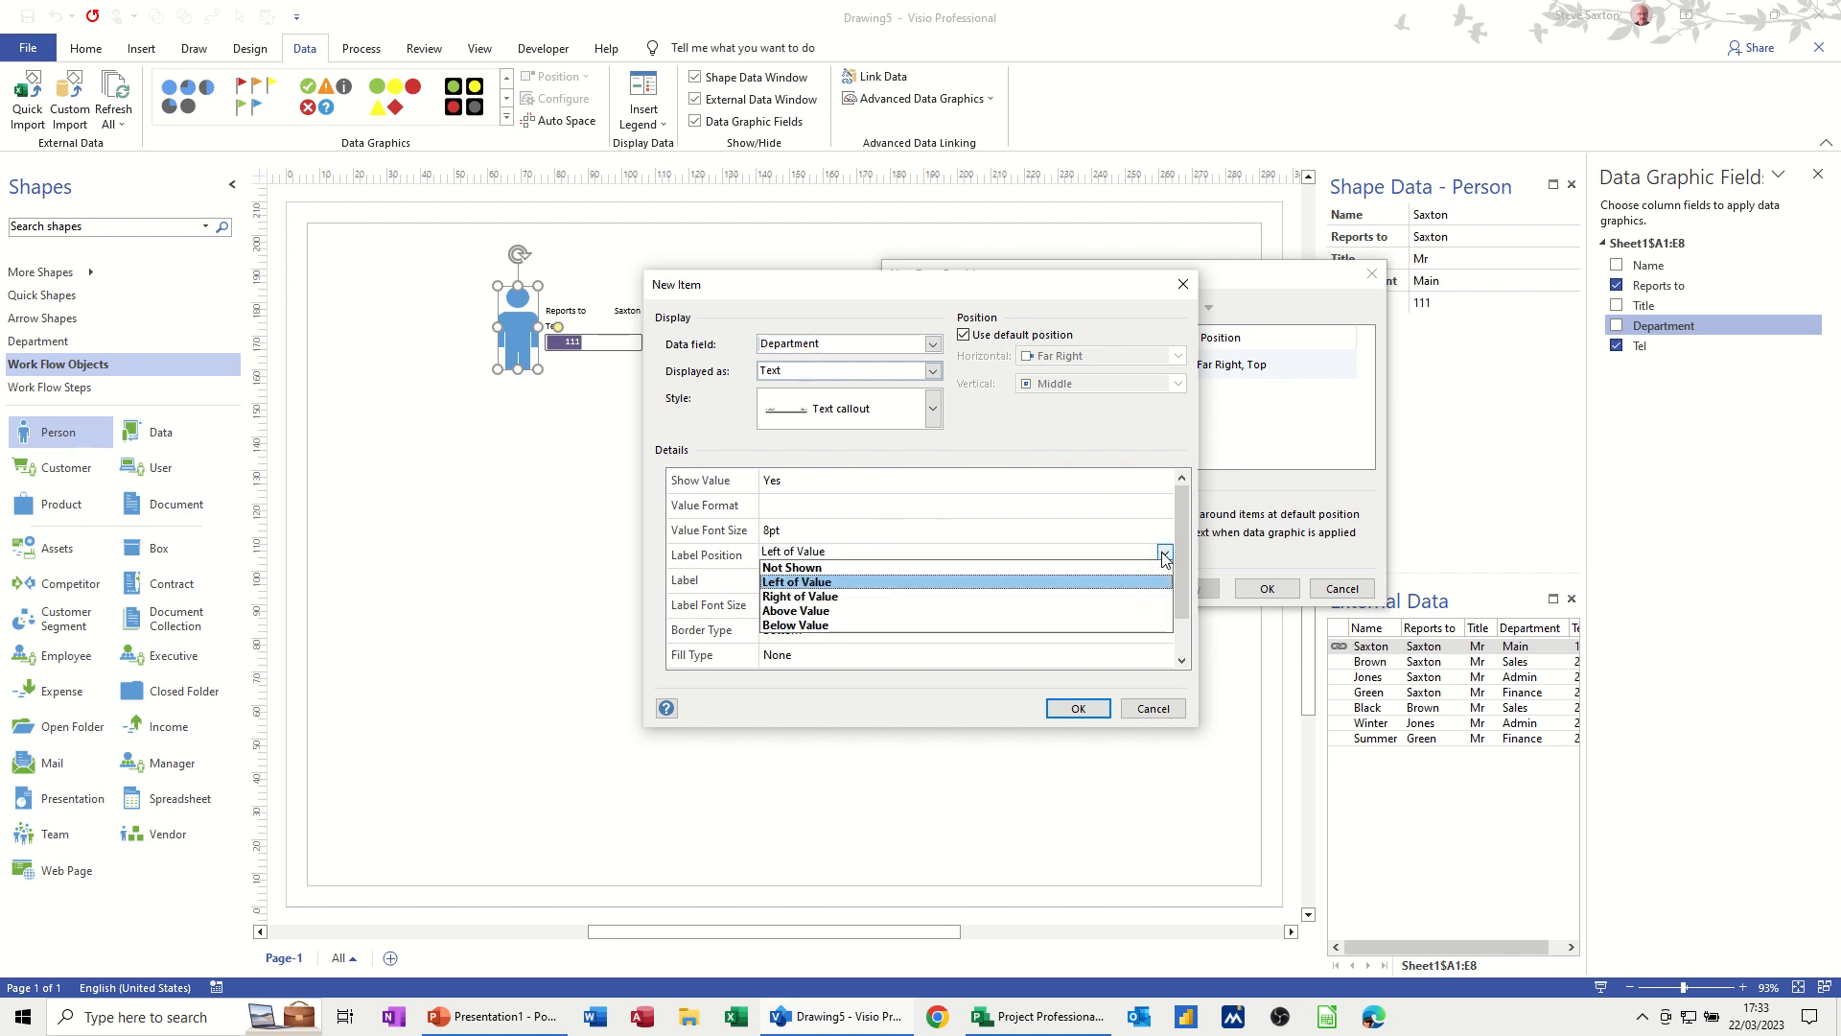
left_click(1055, 564)
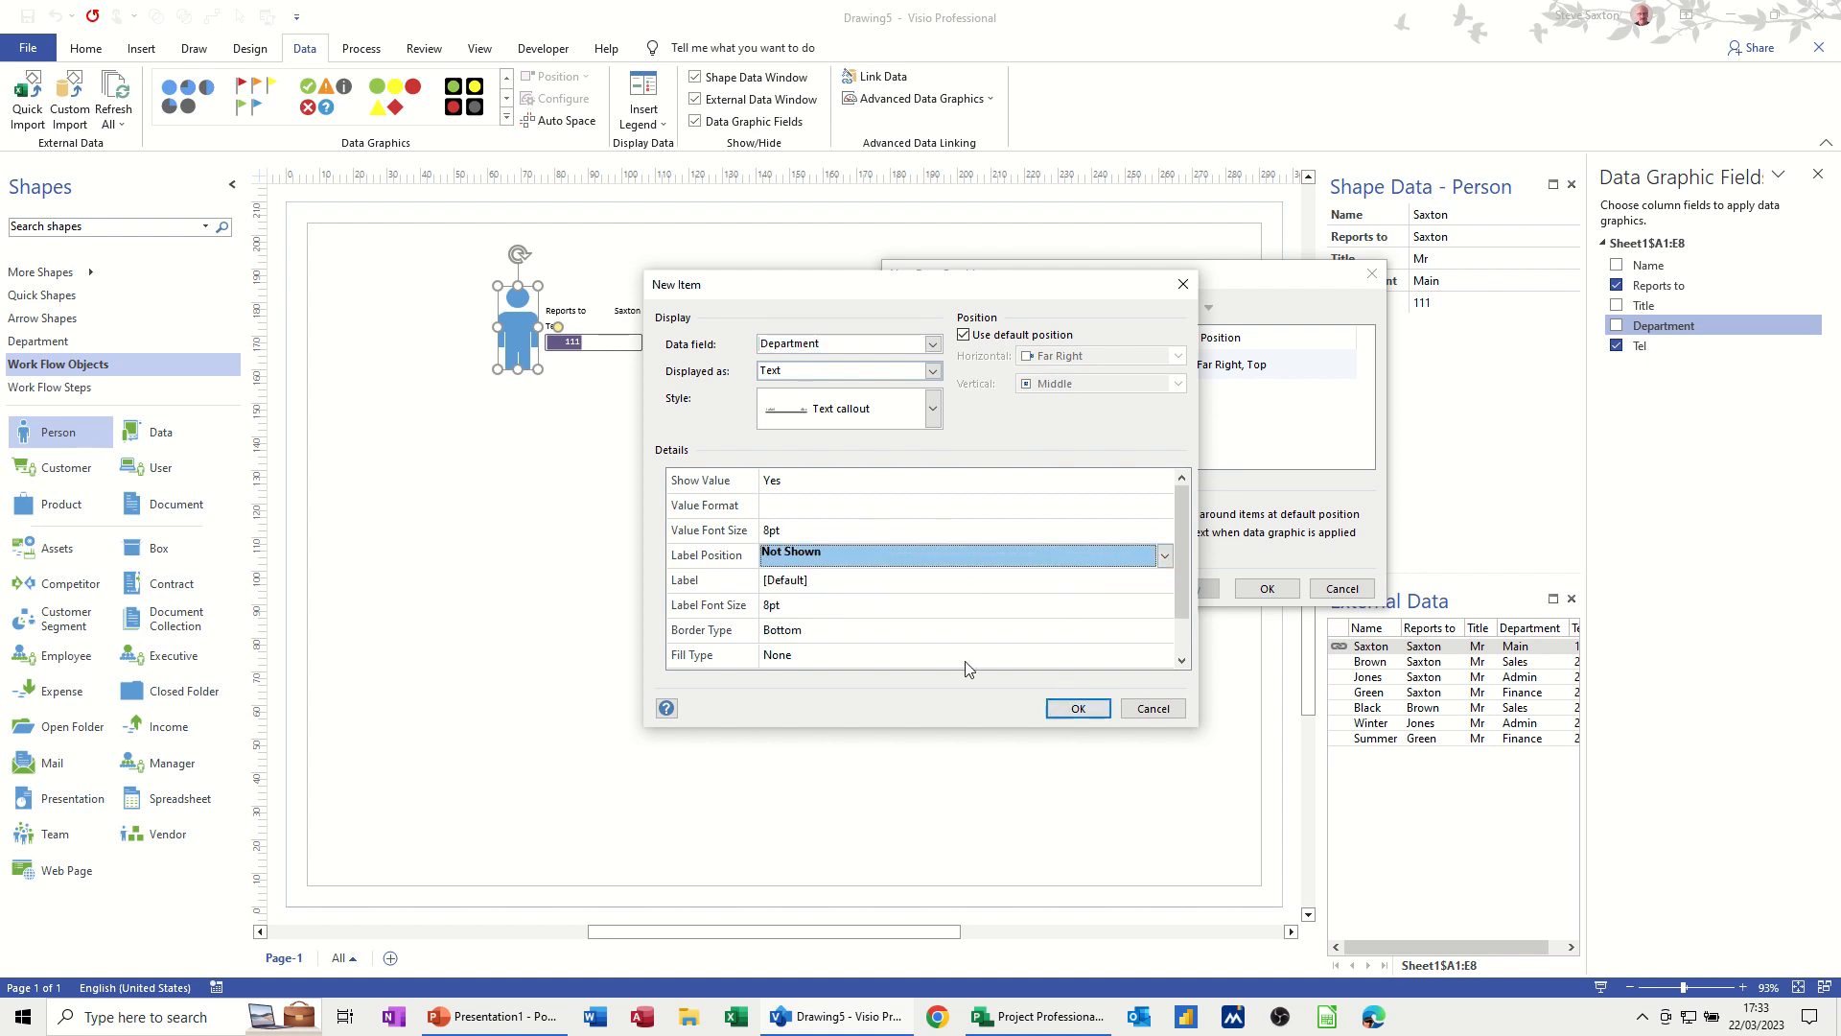
left_click(1075, 709)
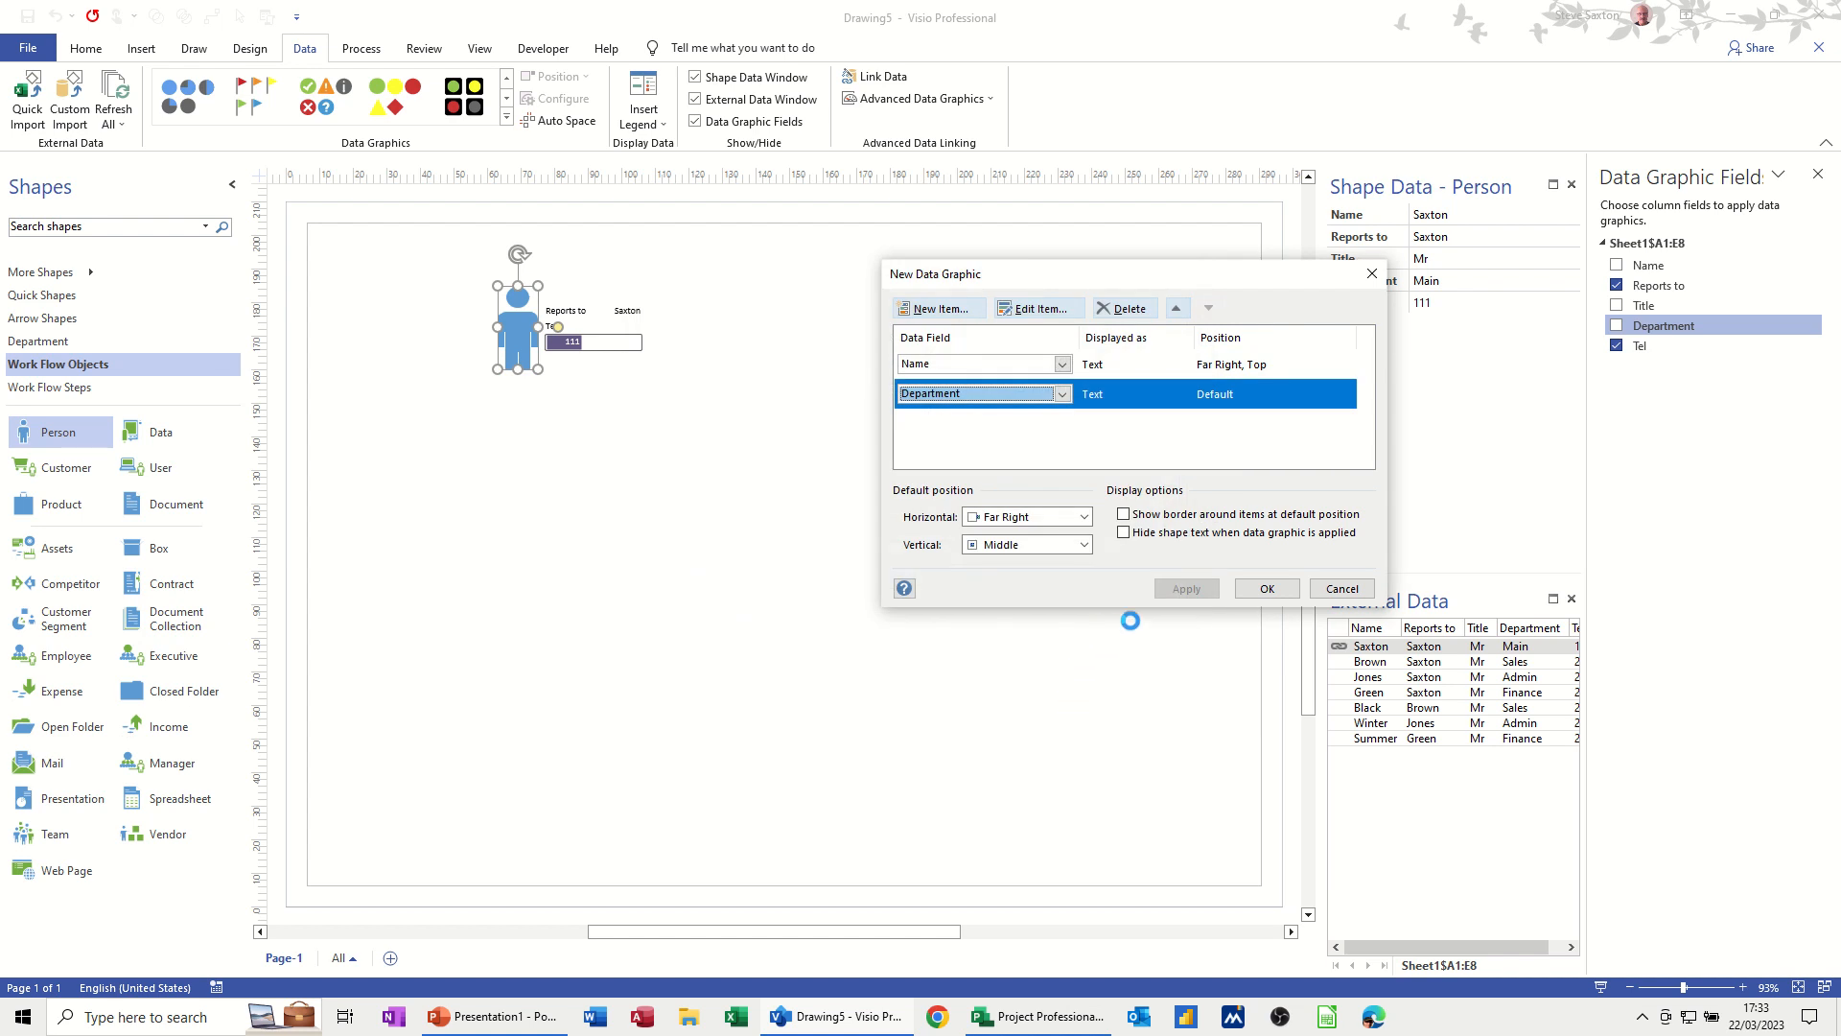
left_click(1267, 589)
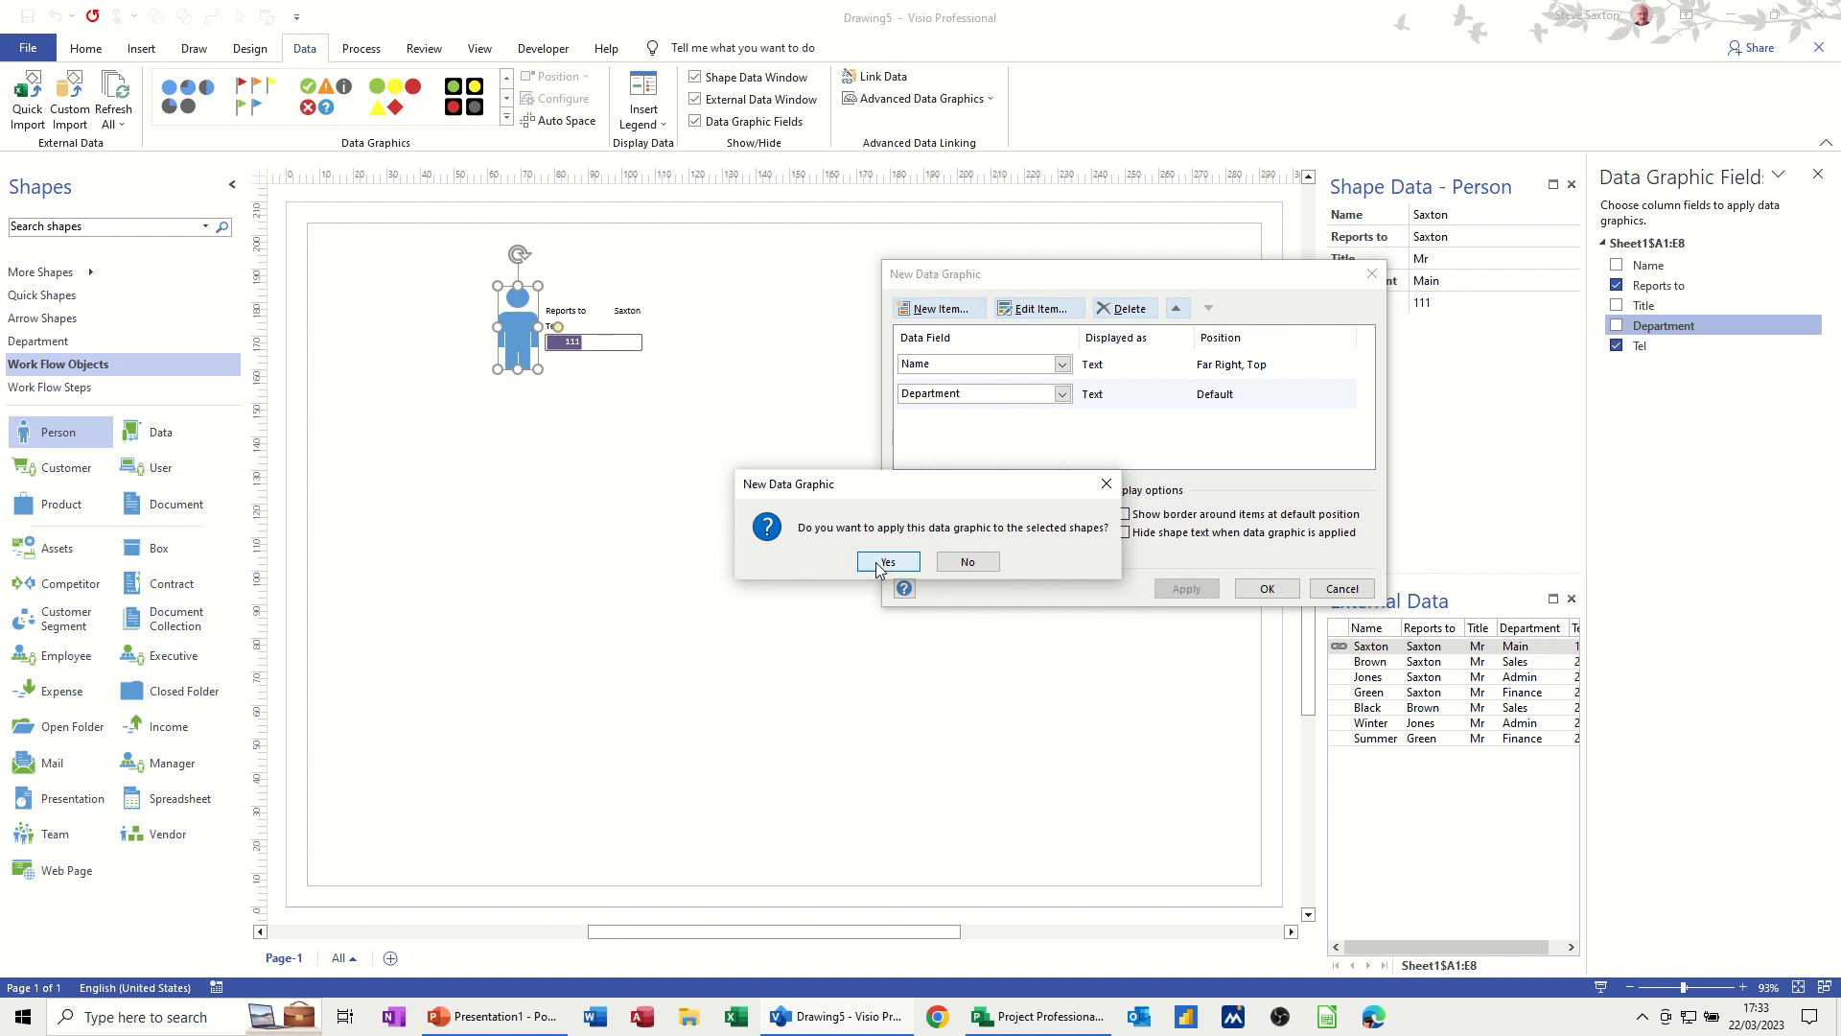
left_click(887, 563)
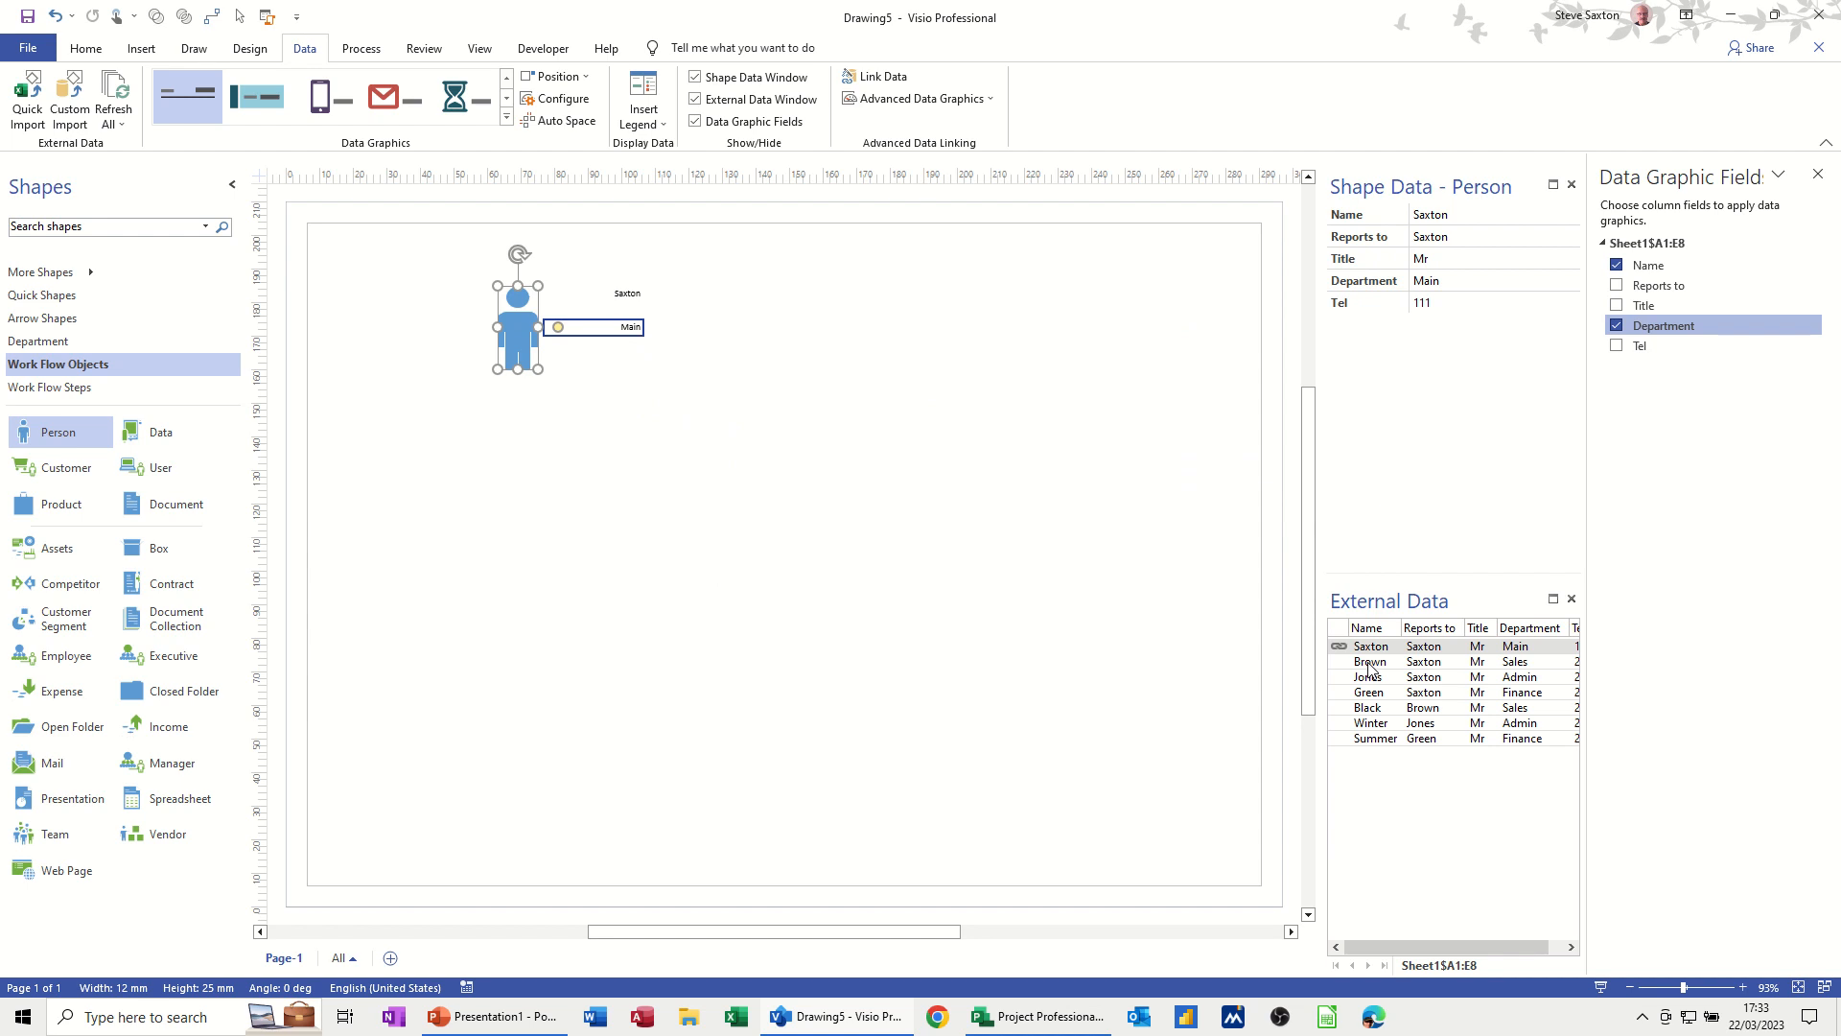
Add Person shapes linked to the second and third data rows beside the first Person, and one linked to the fourth row below it
left_click_drag(1369, 662, 792, 317)
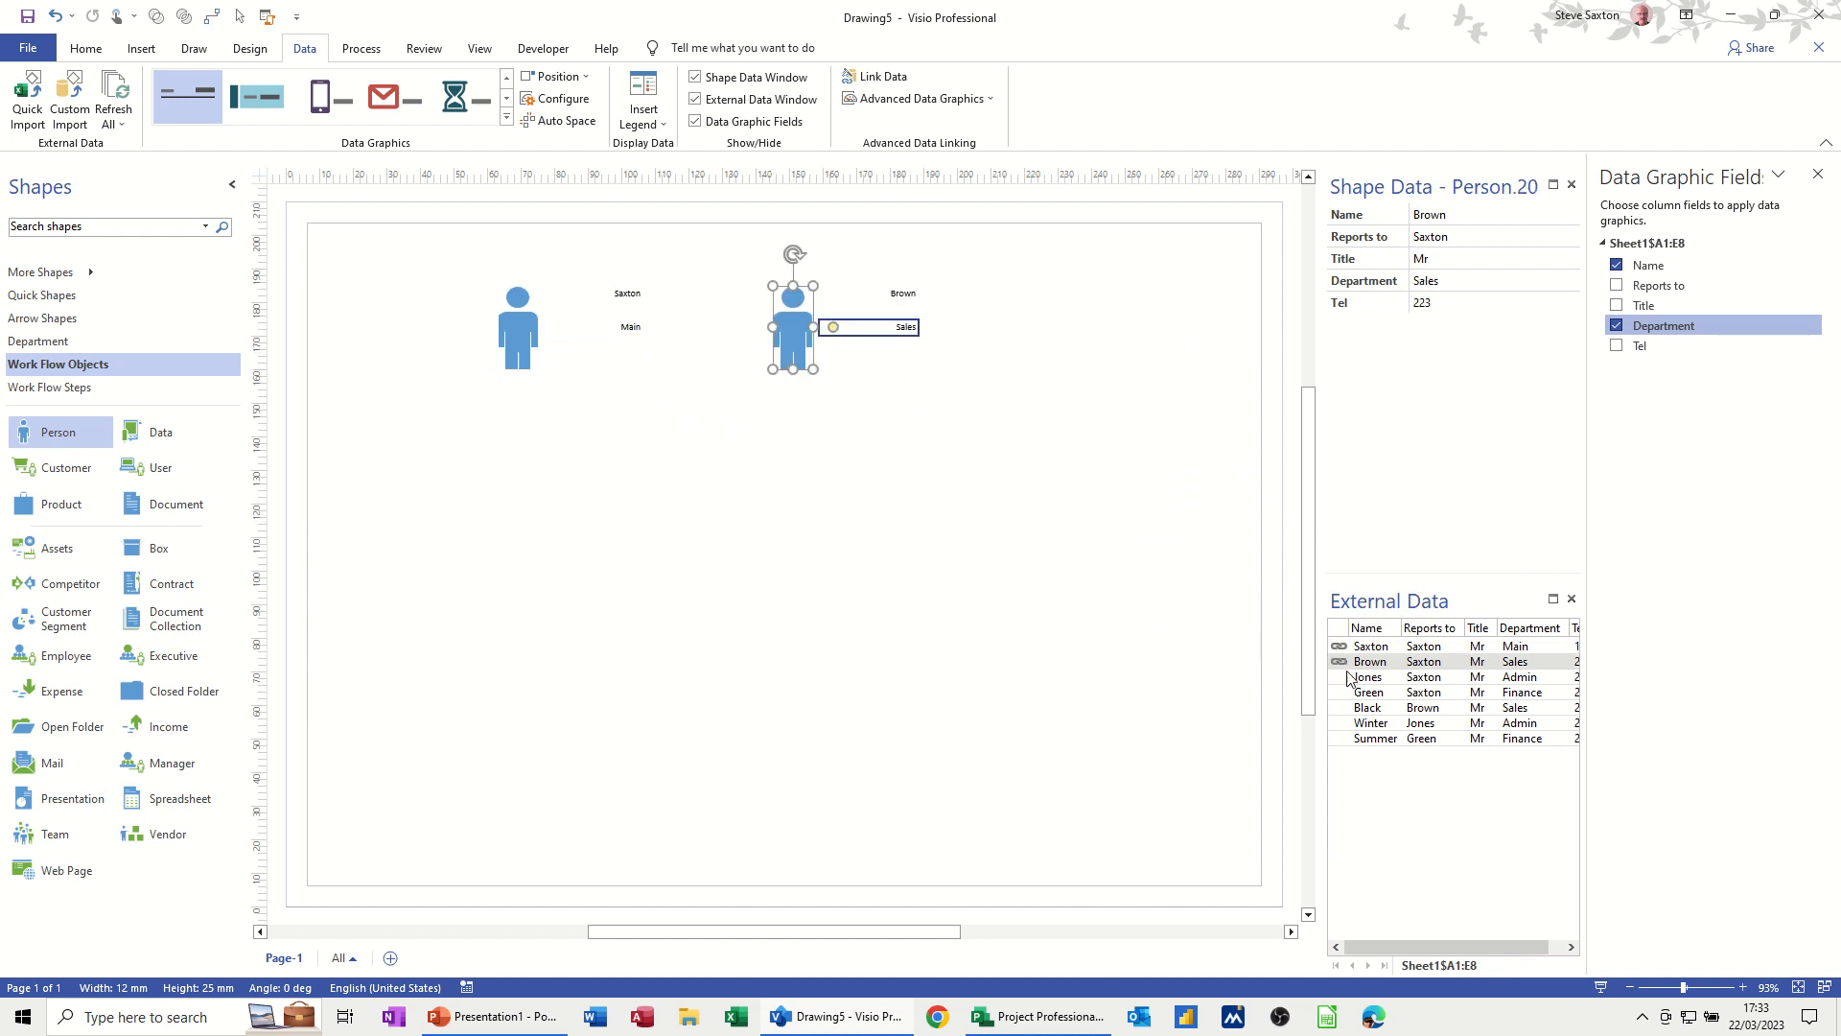
left_click_drag(1366, 683, 1073, 327)
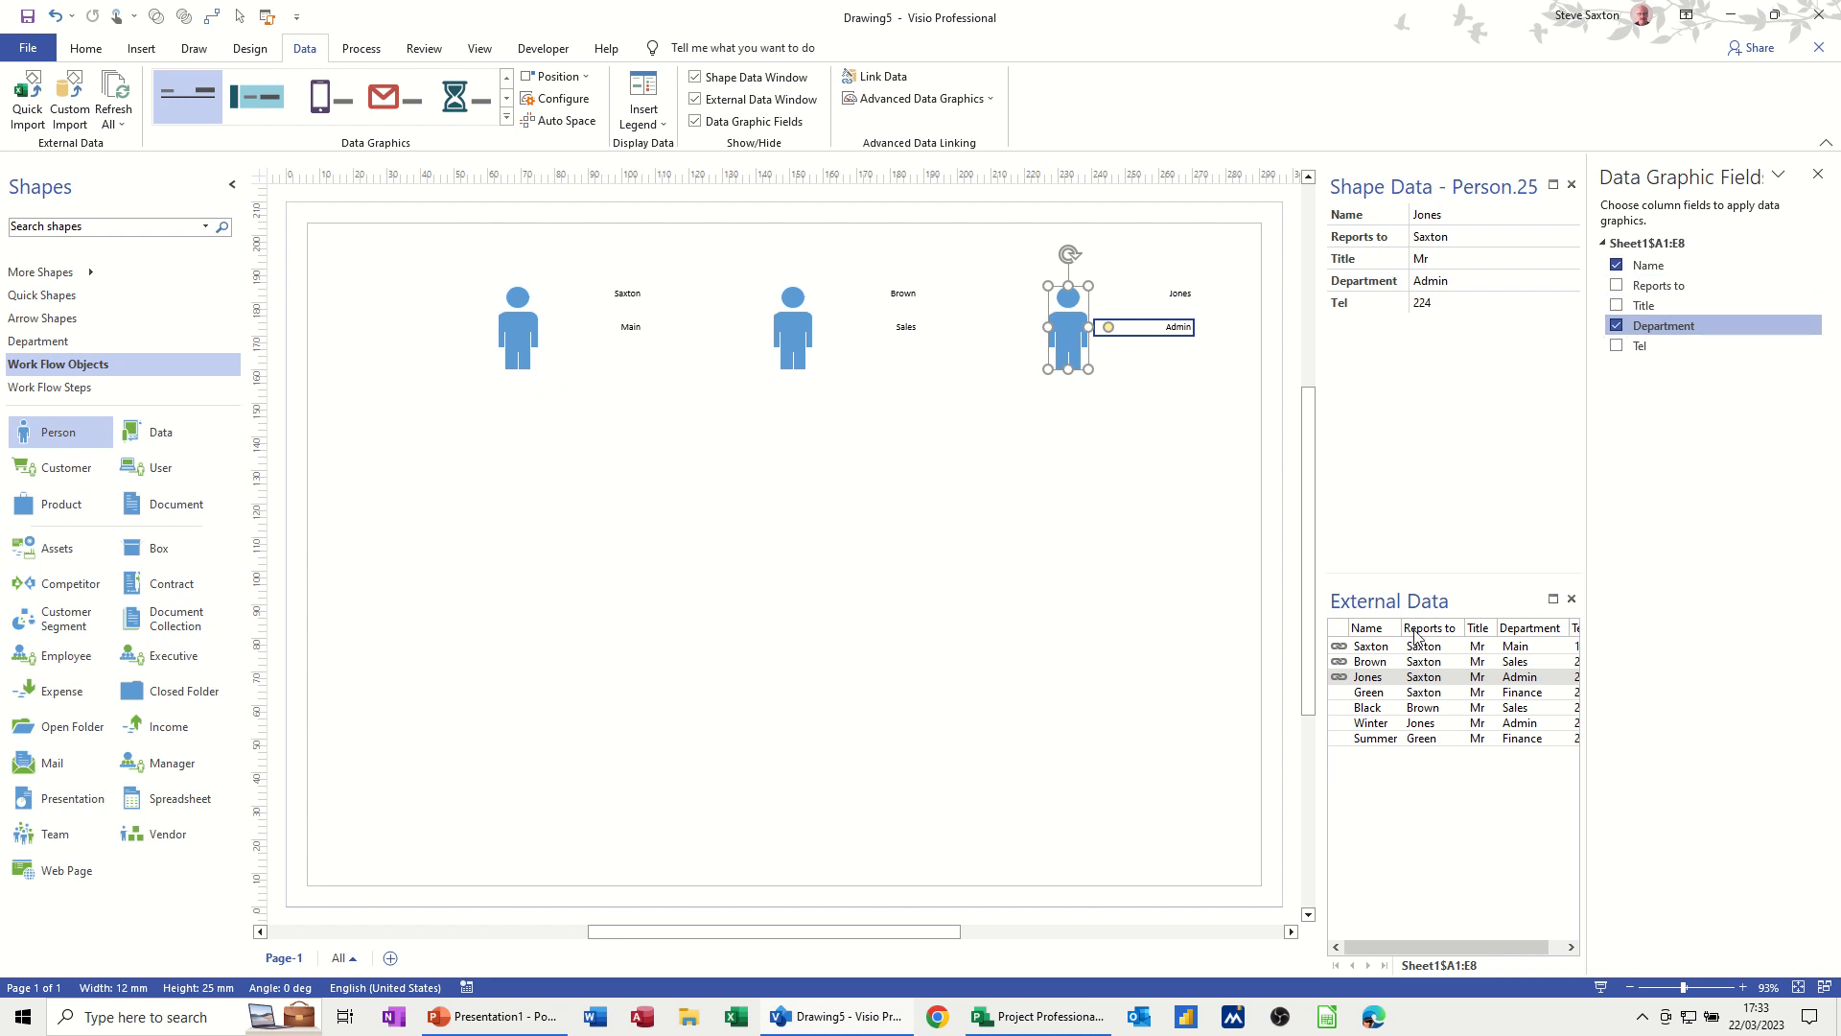
left_click_drag(1377, 698, 525, 505)
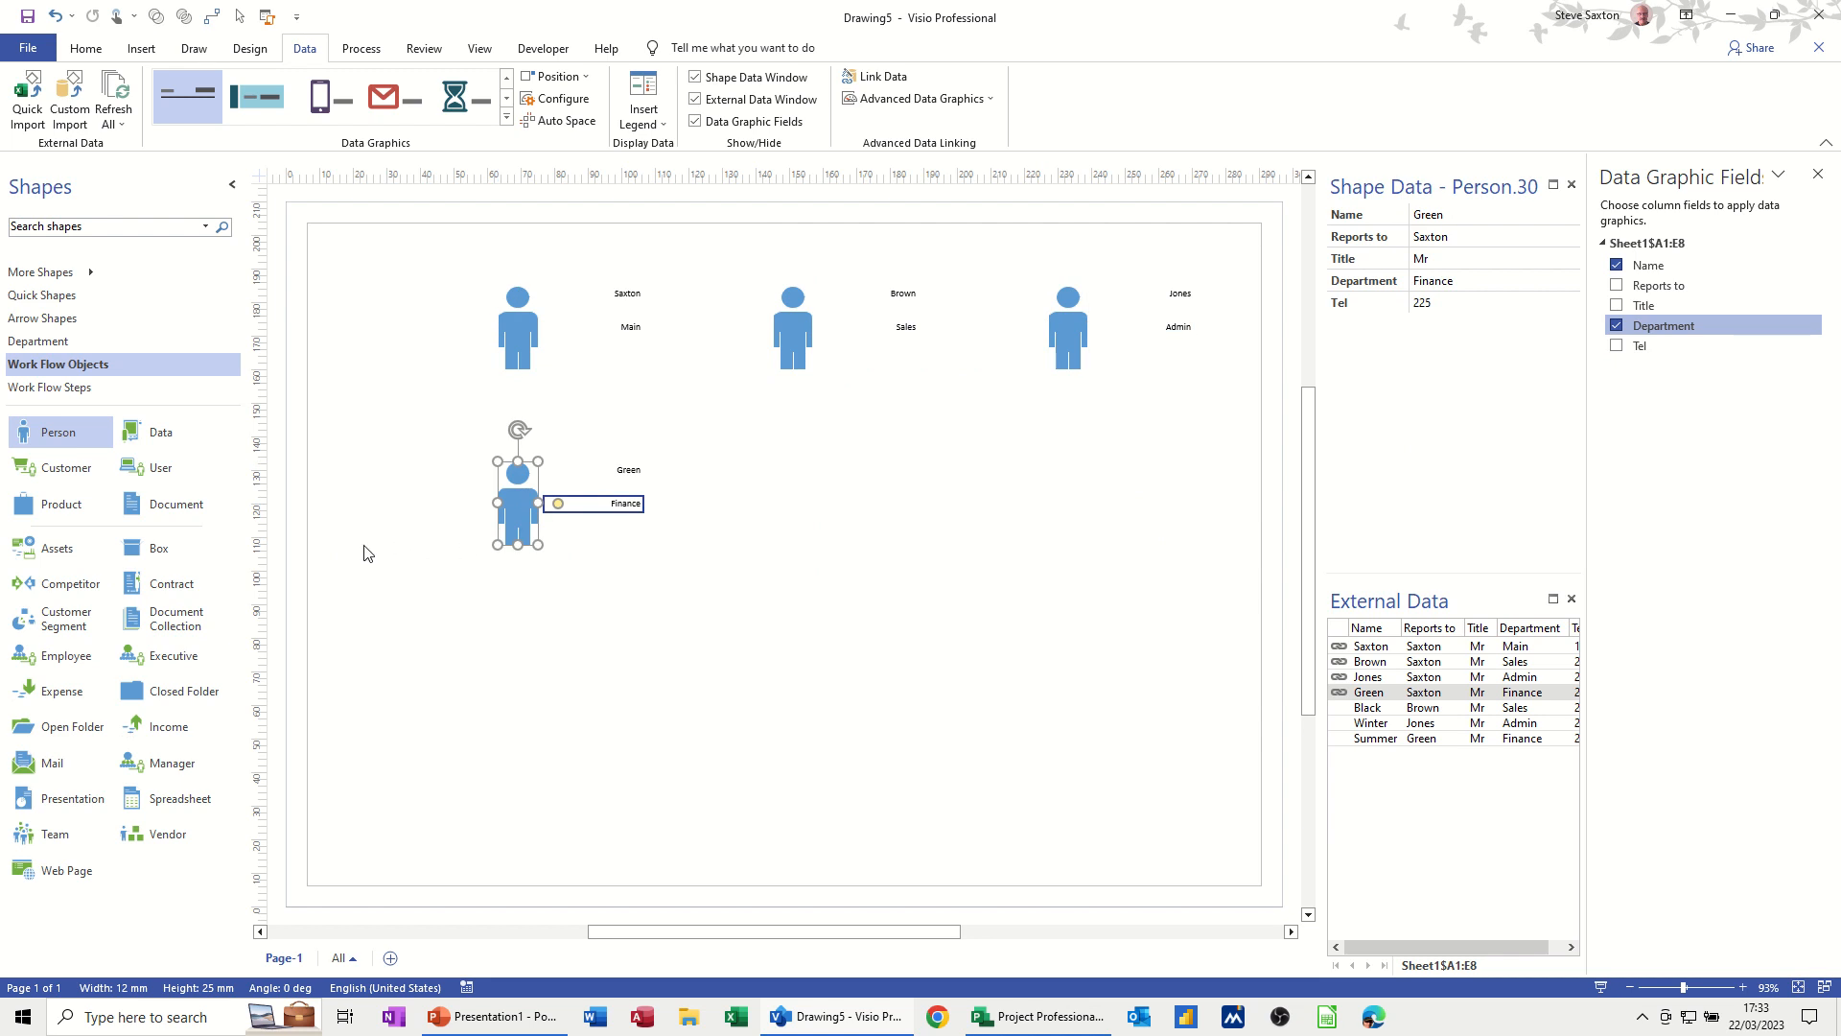
Add a Customer shape linked to the fifth external data row and, below it, a Product shape linked to the sixth row
left_click(53, 469)
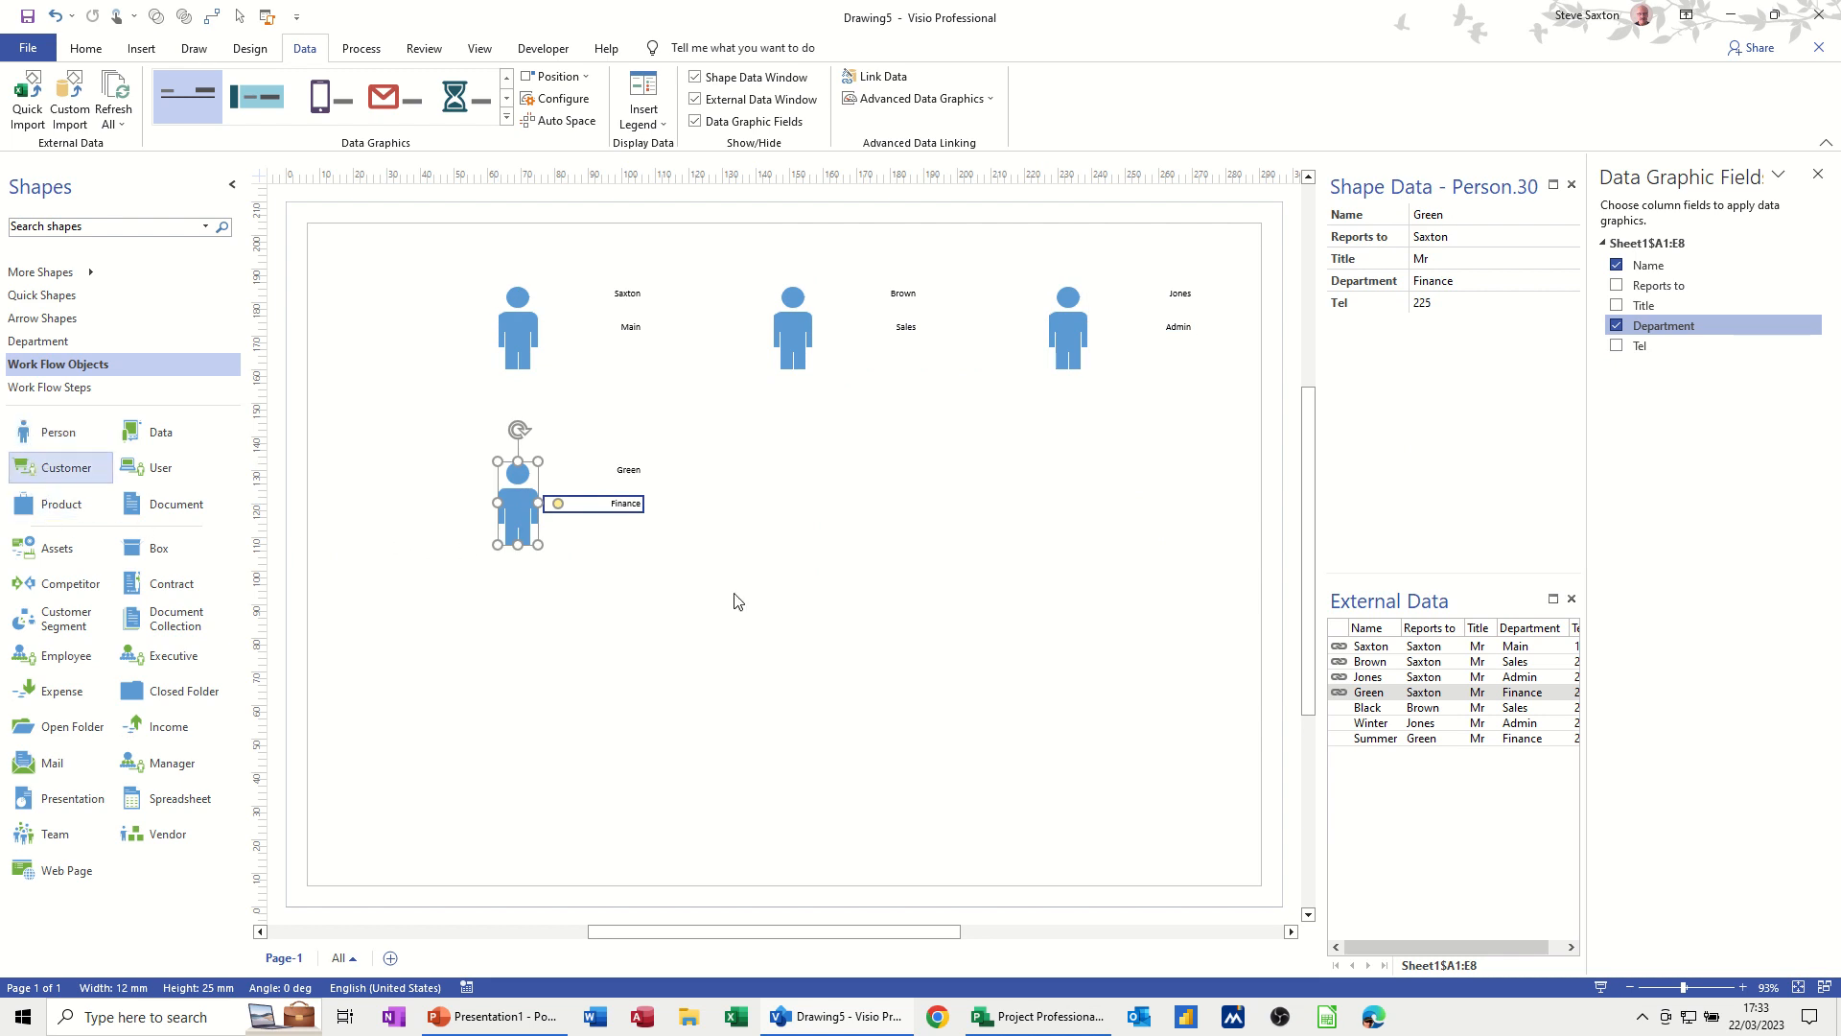
left_click_drag(1372, 709, 810, 518)
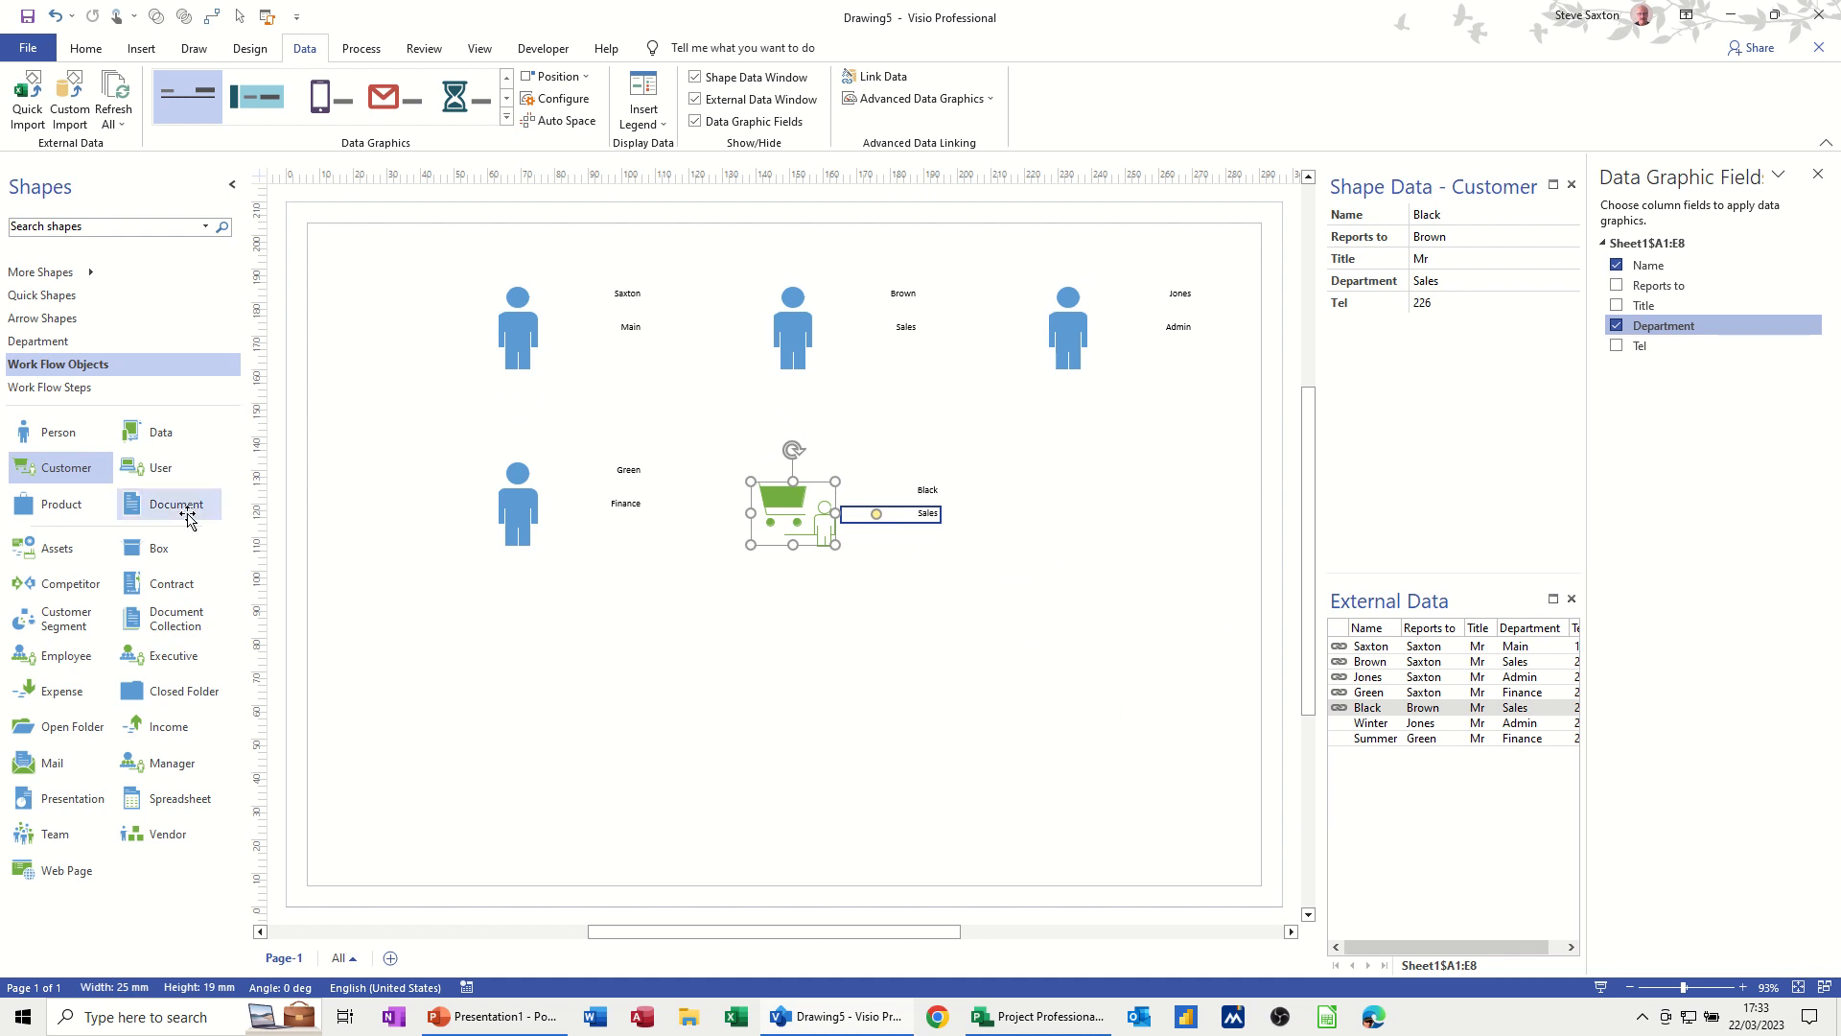
left_click_drag(38, 508, 657, 671)
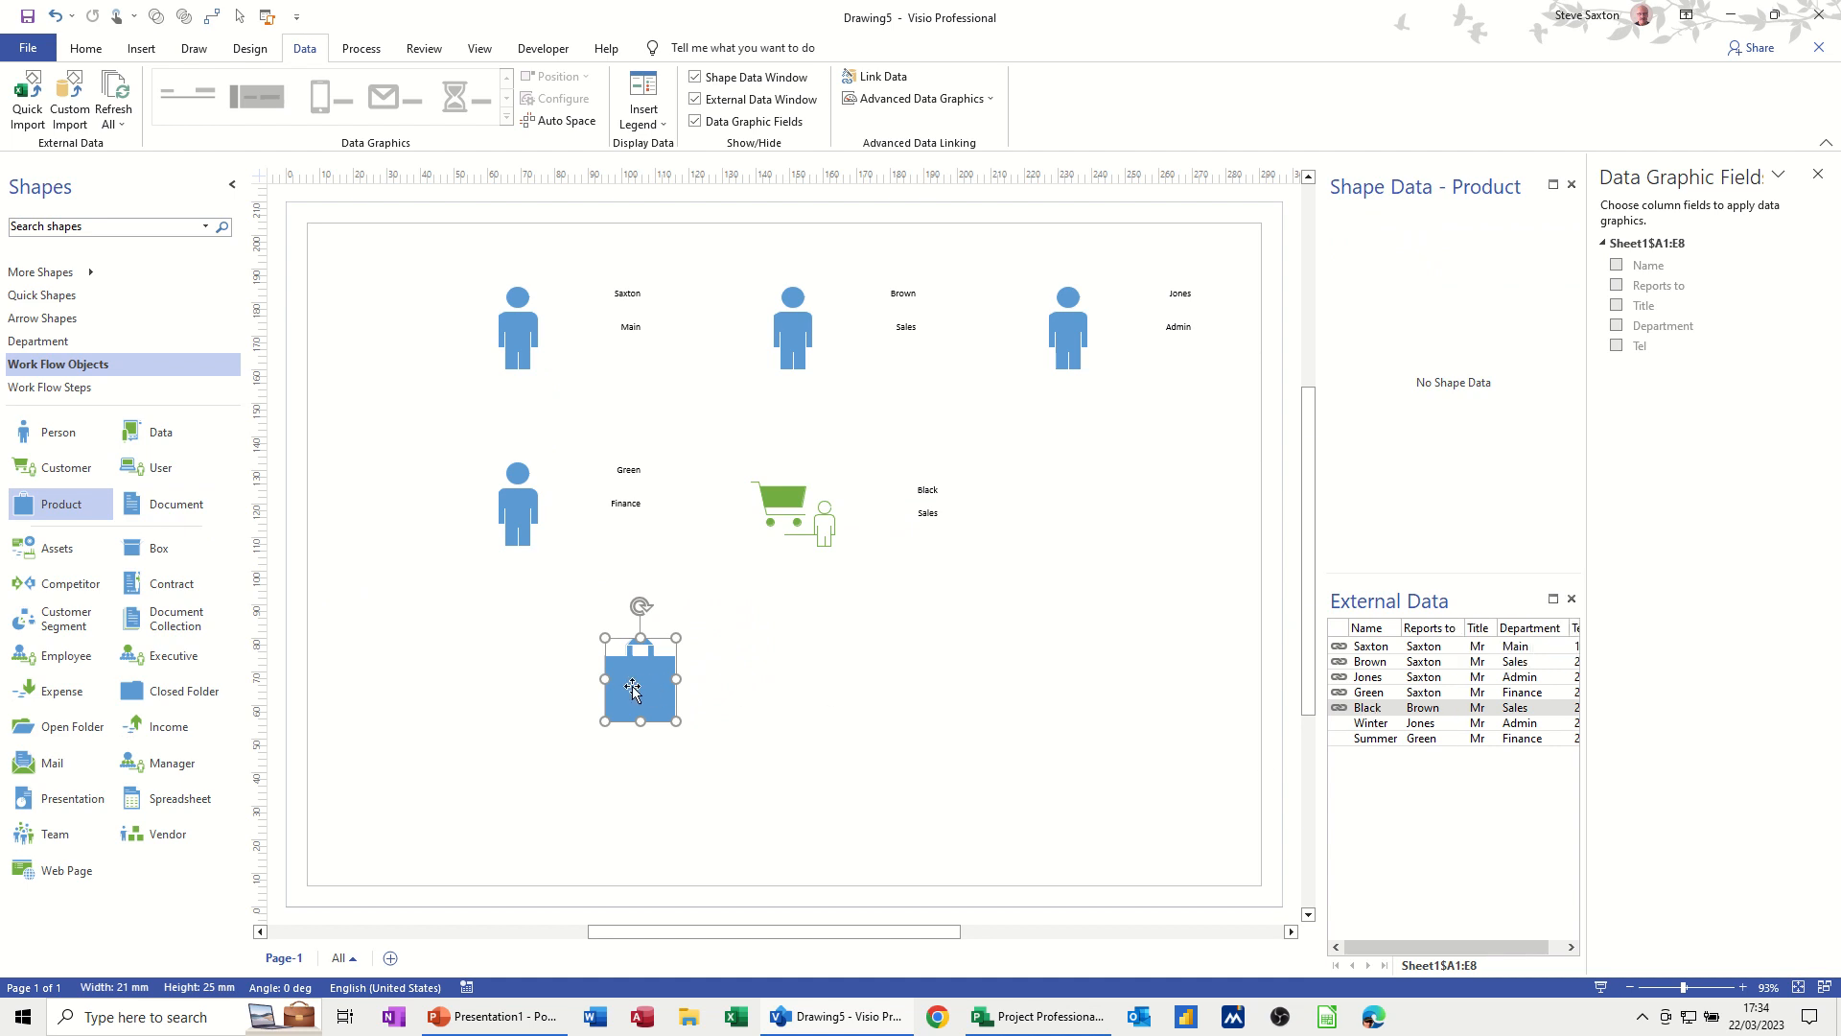
key("Delete")
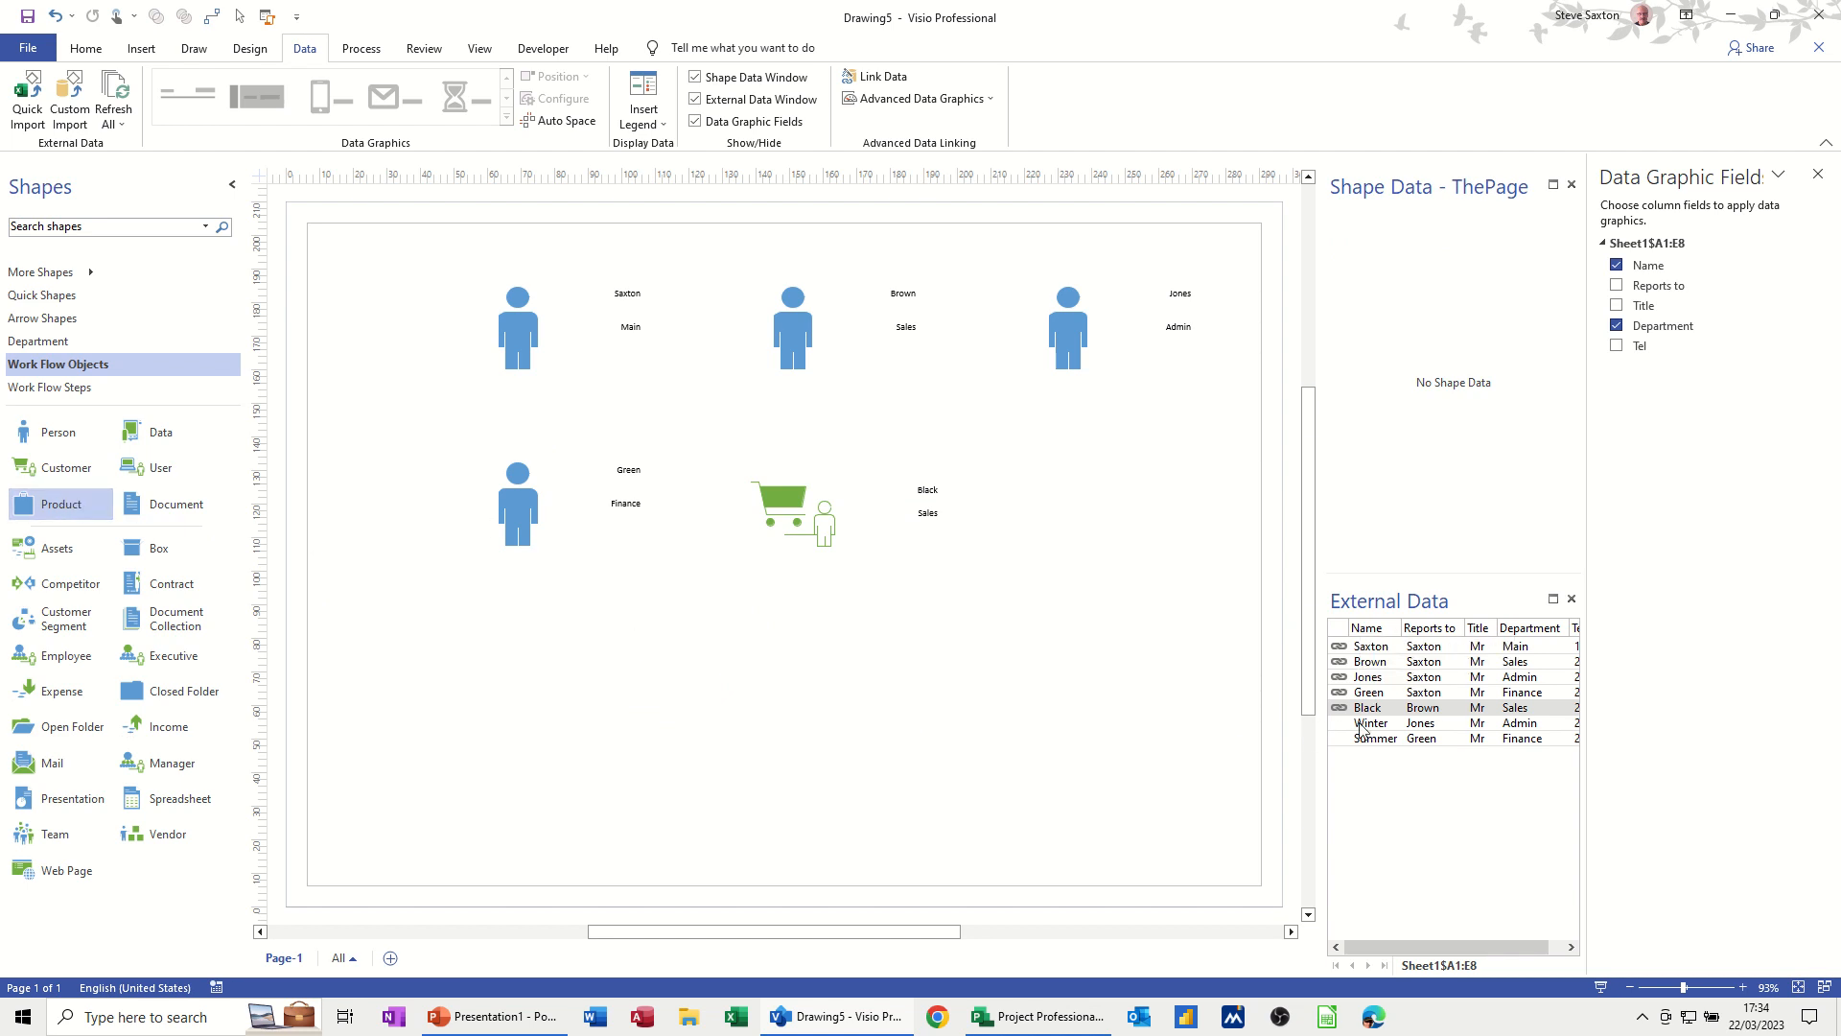
left_click_drag(1362, 729, 688, 637)
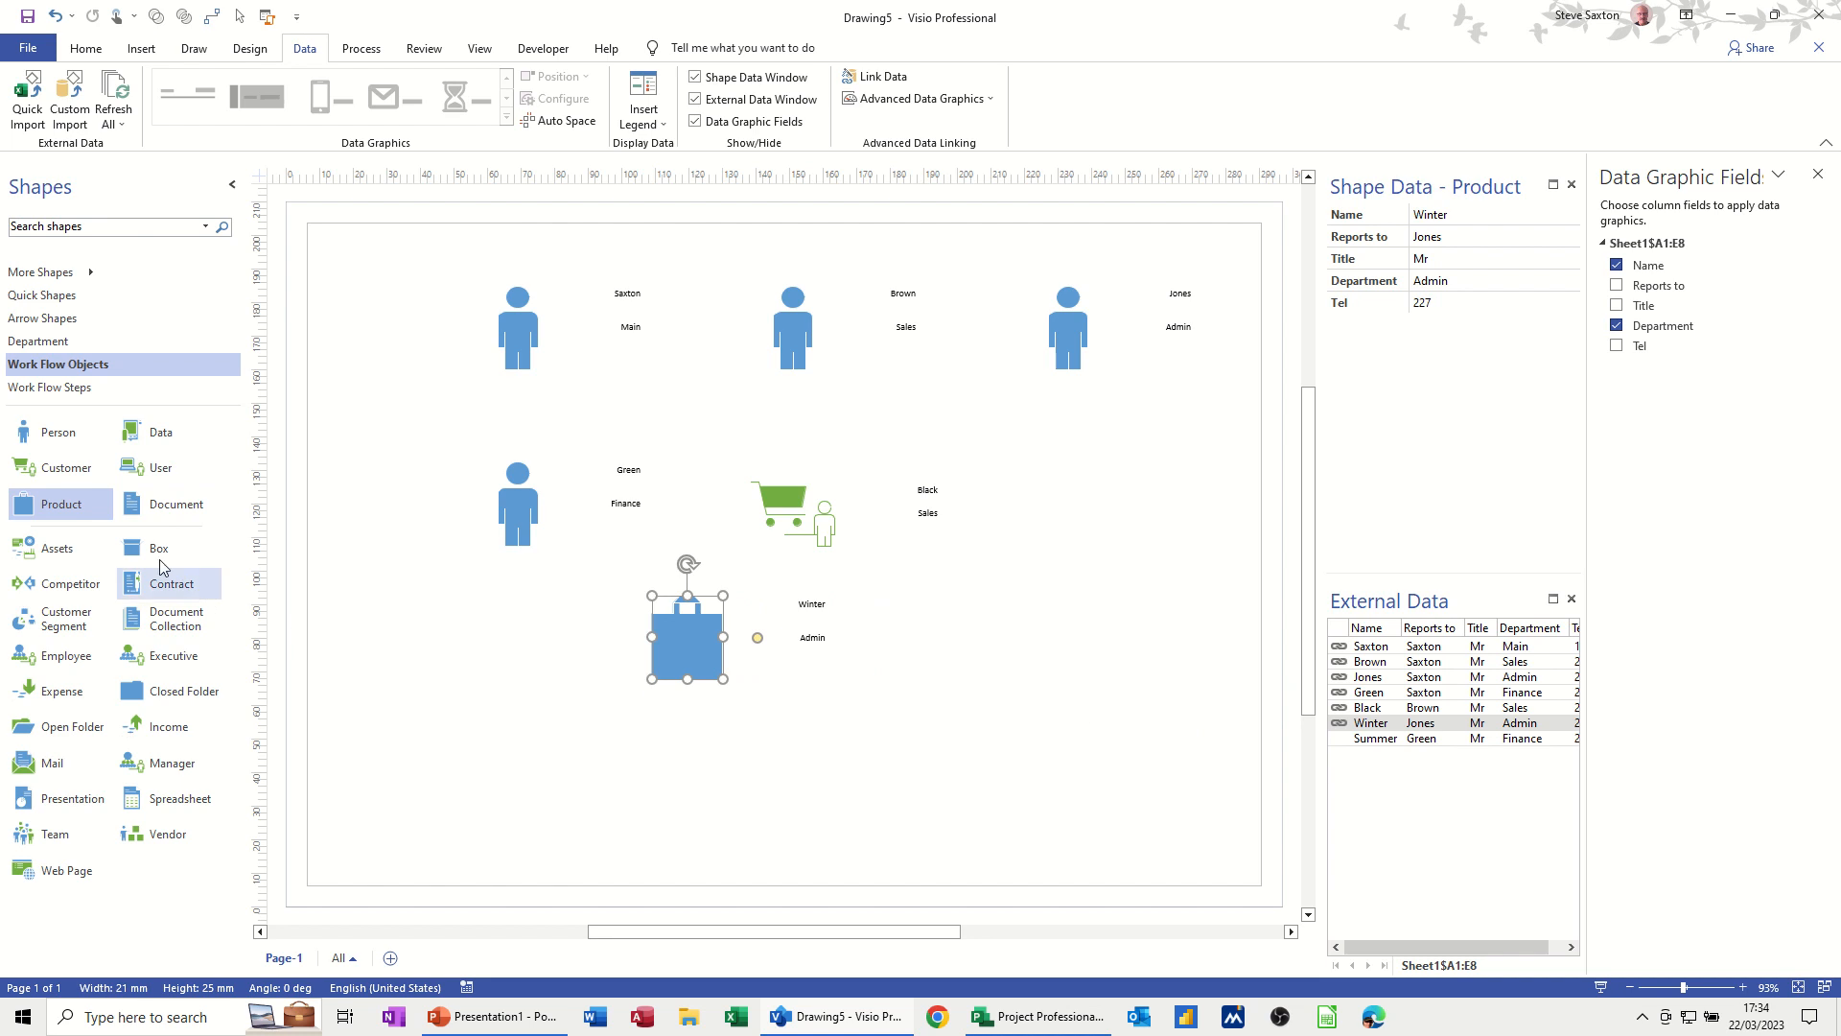
Add a Person shape linked to the seventh external data row to the right of the Product shape
left_click(49, 431)
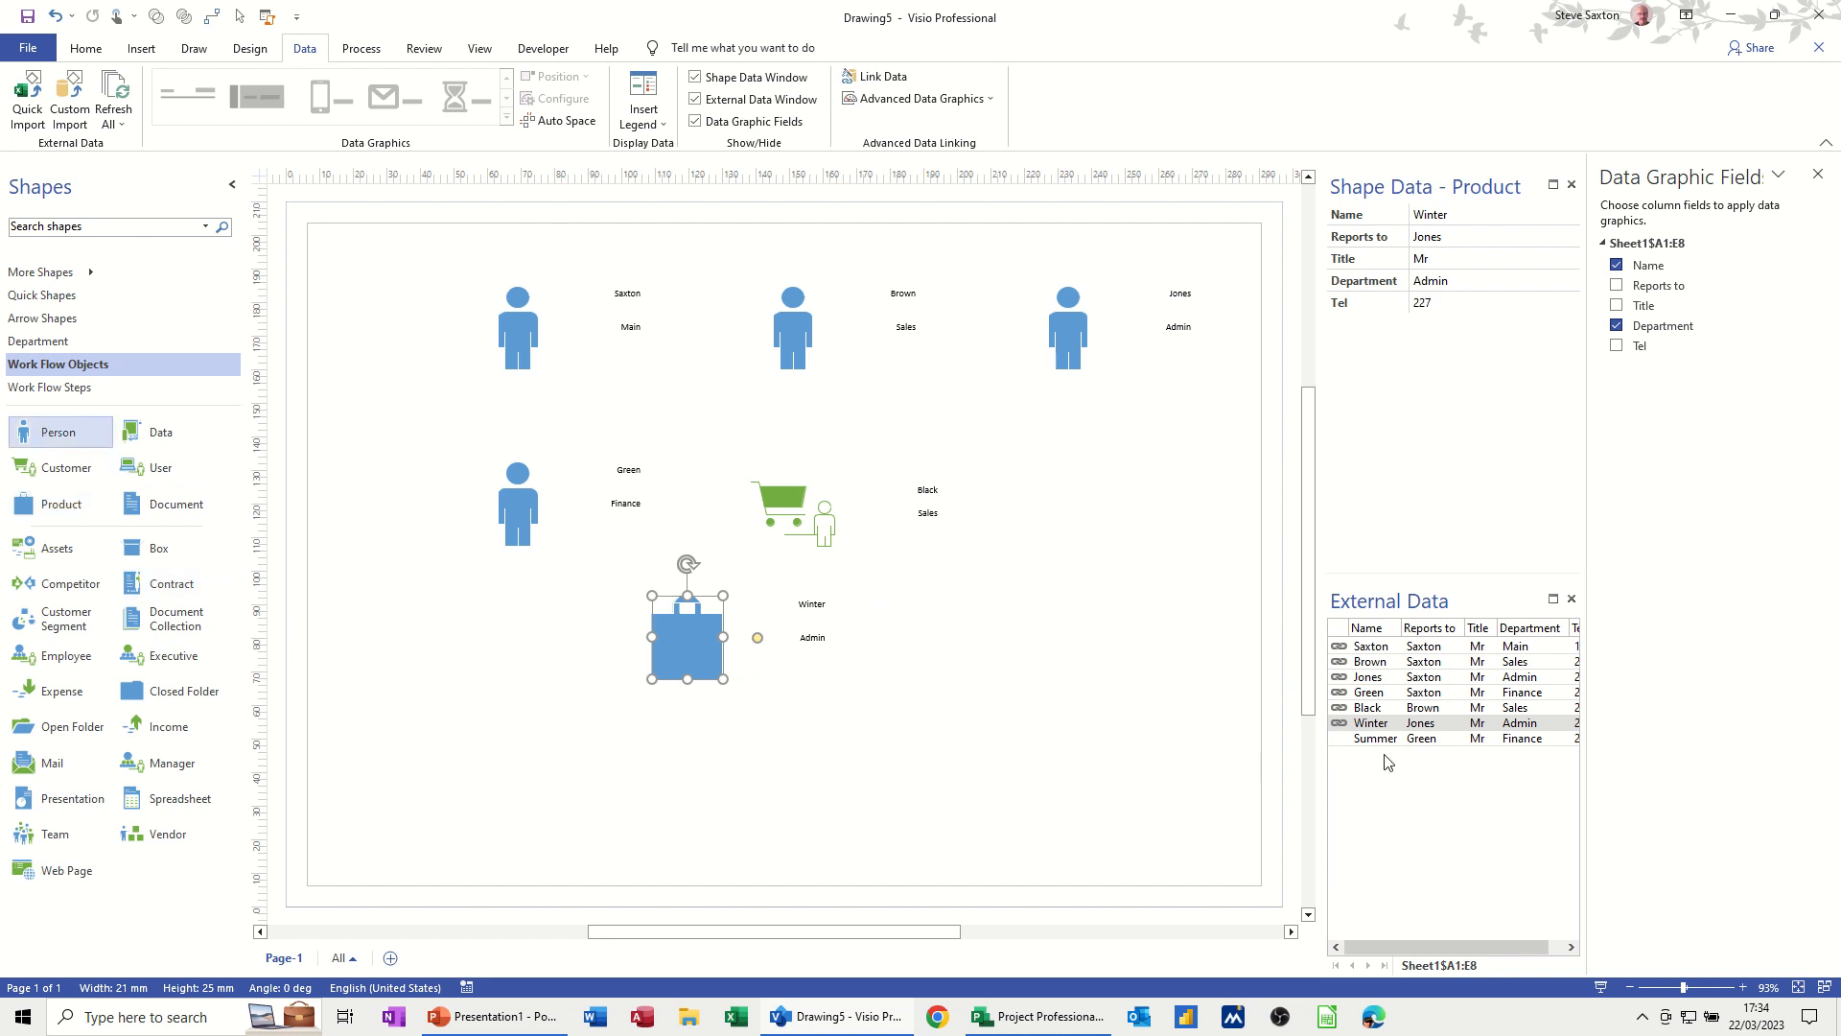
left_click_drag(1381, 746, 971, 638)
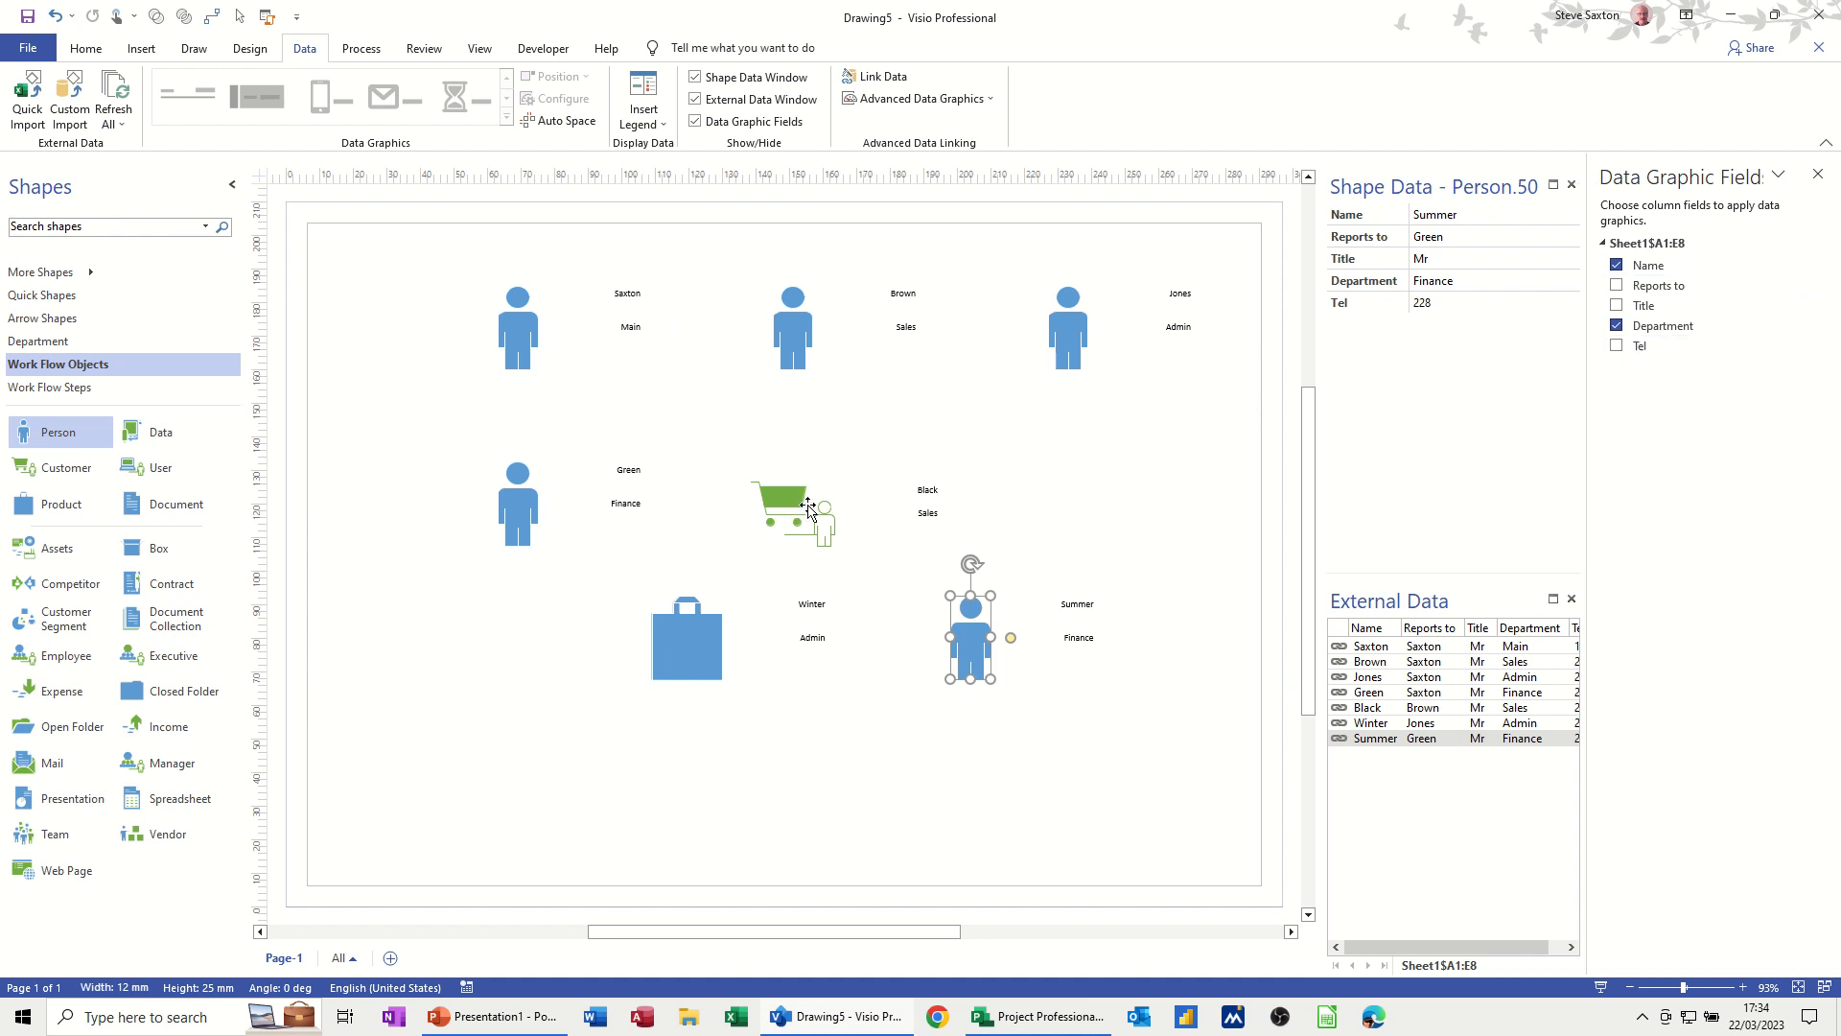
Delete the Customer shape and the Product shape from the page
left_click(871, 519)
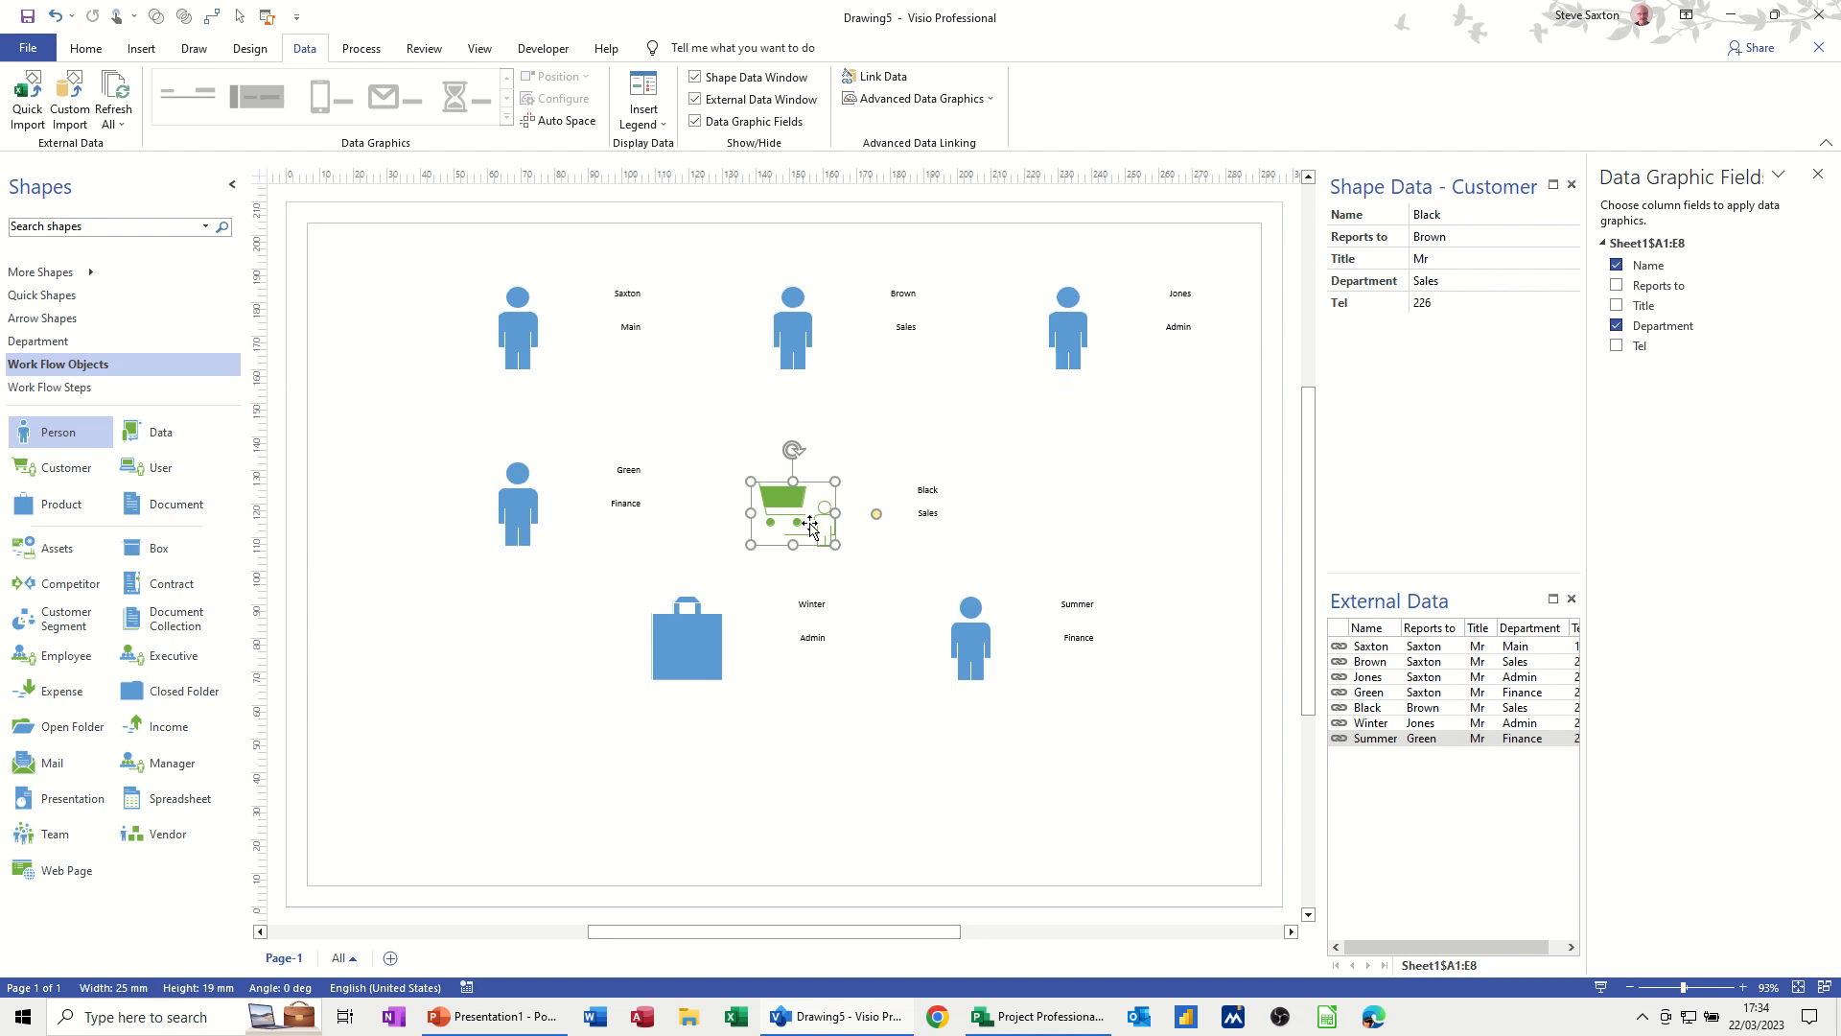
left_click_drag(810, 526, 873, 506)
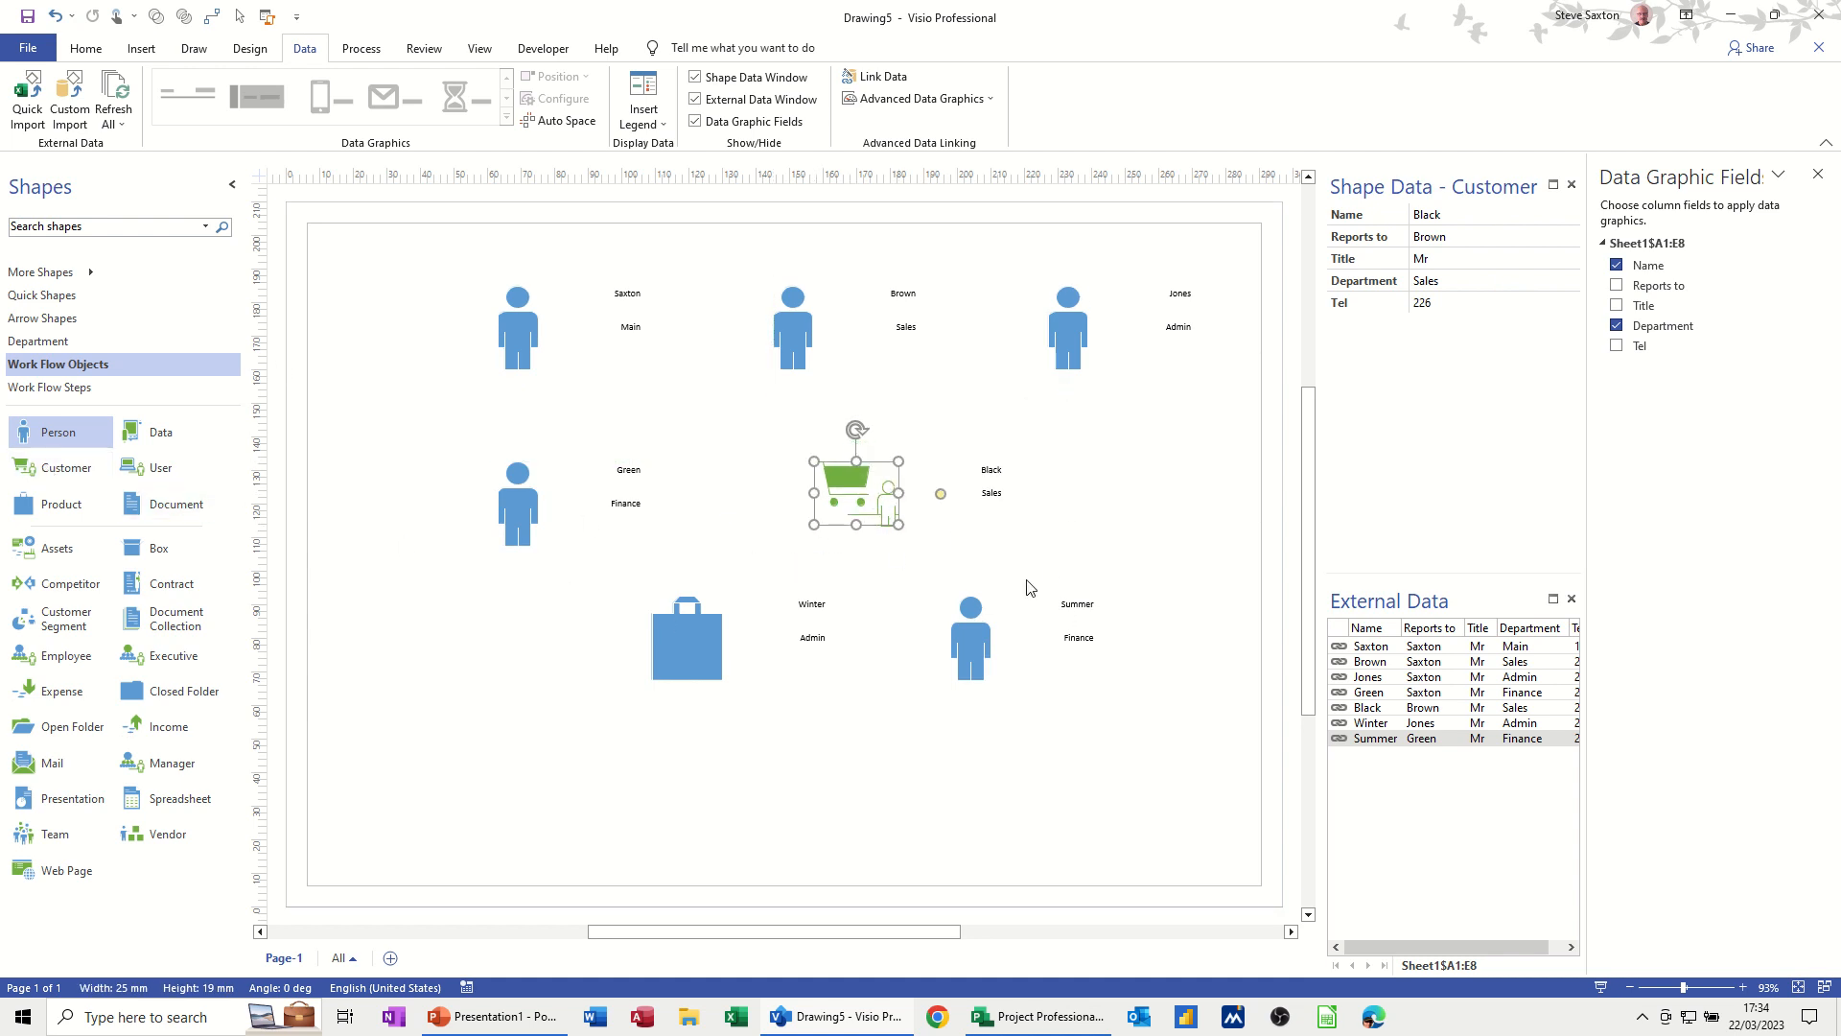
key("Delete")
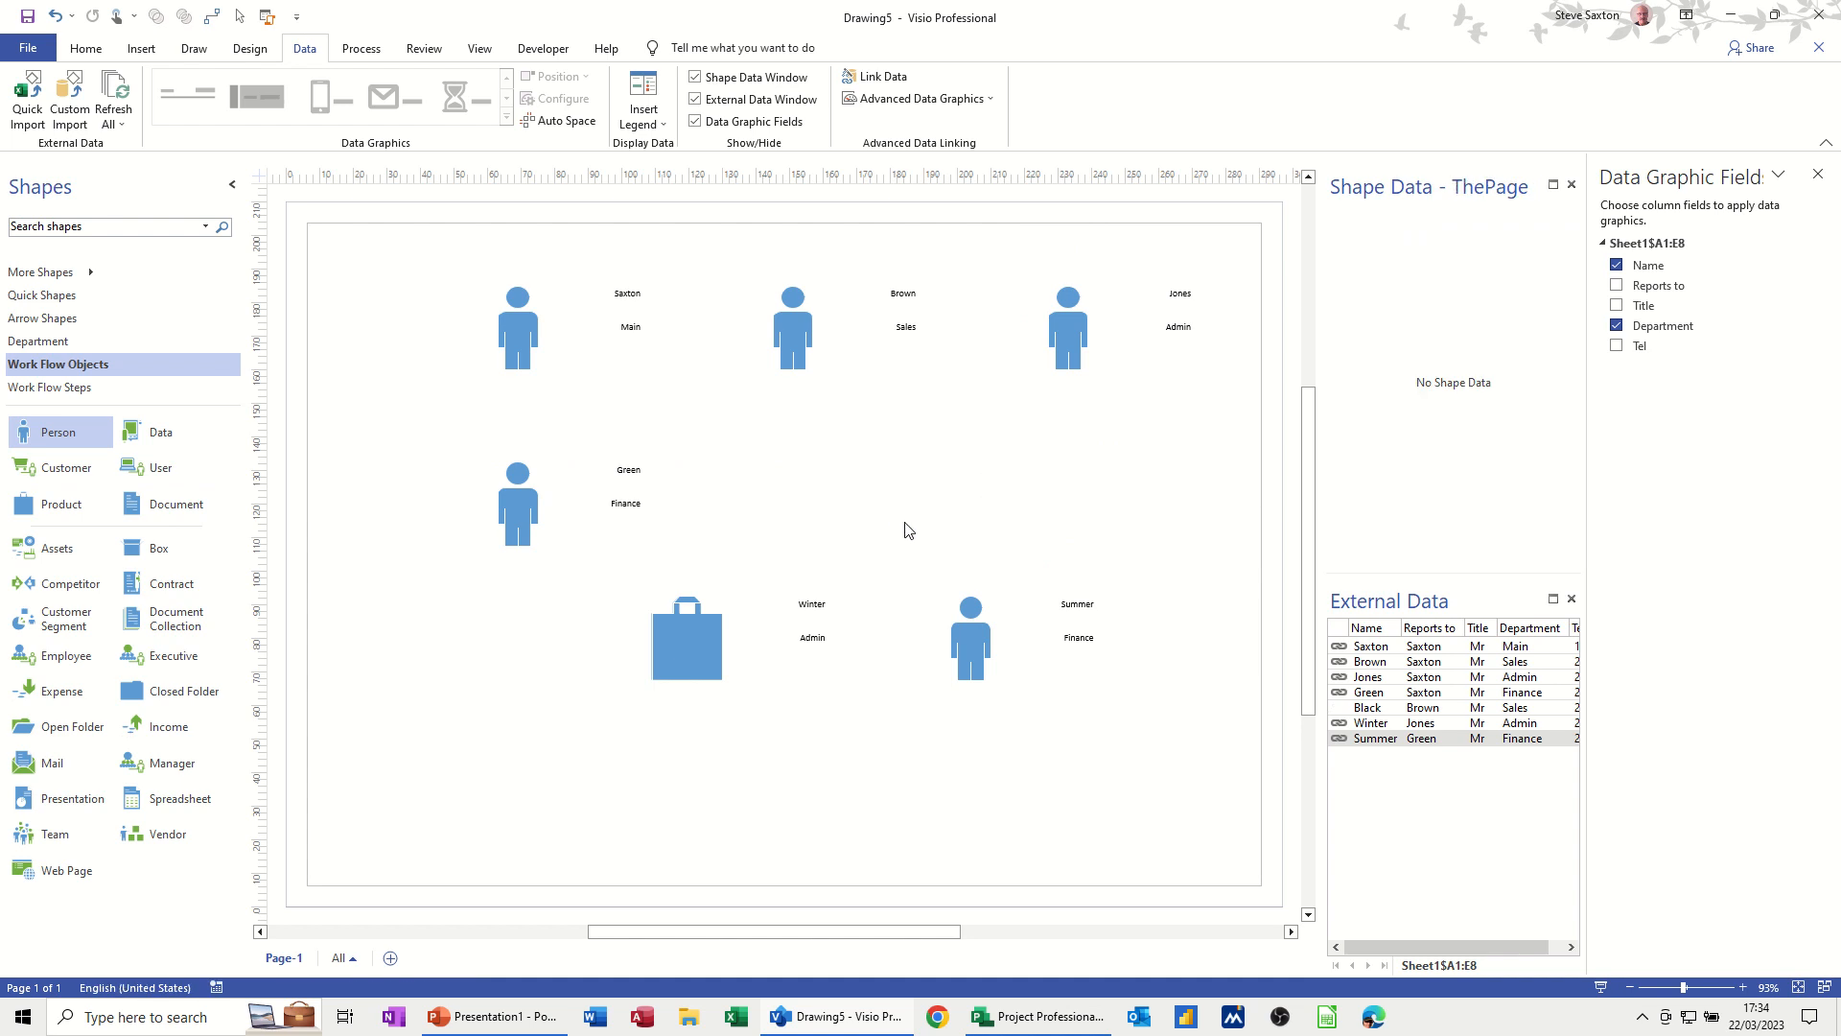
left_click(708, 637)
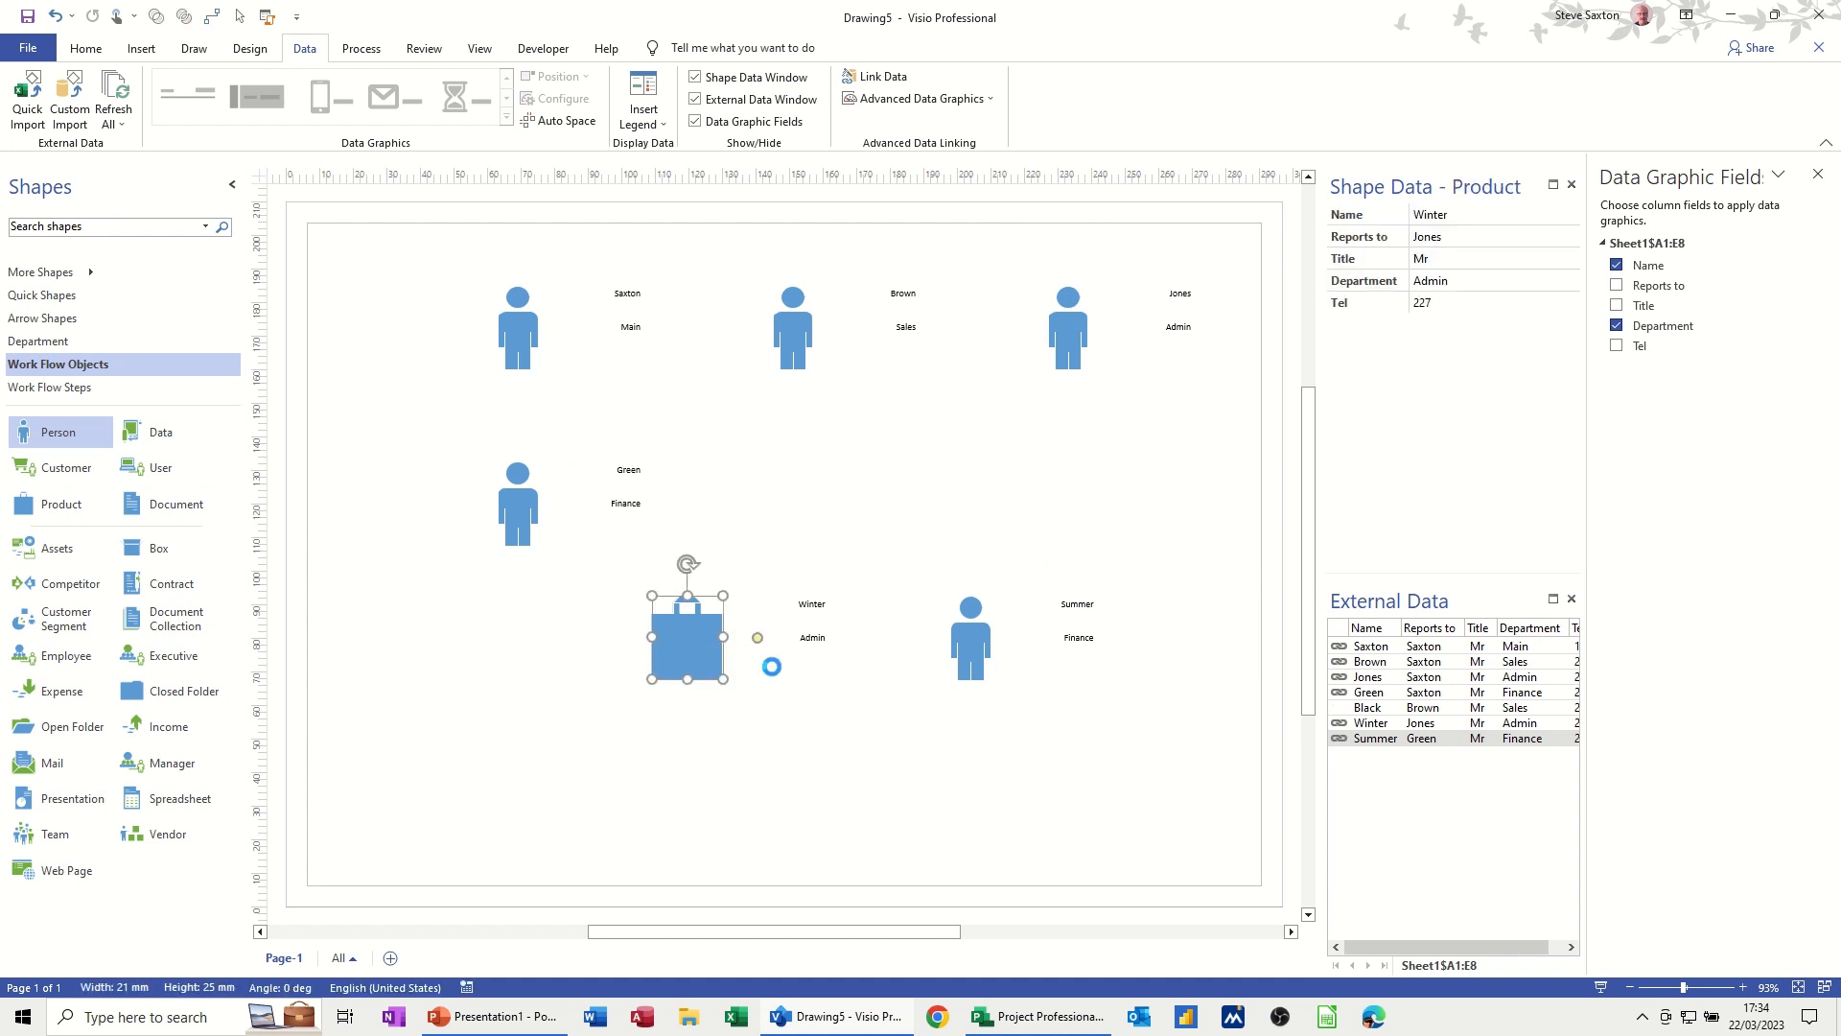
key("Delete")
Move the Person shape linked to the seventh data row up into the second row, directly below the top row's middle Person
left_click_drag(965, 657, 789, 522)
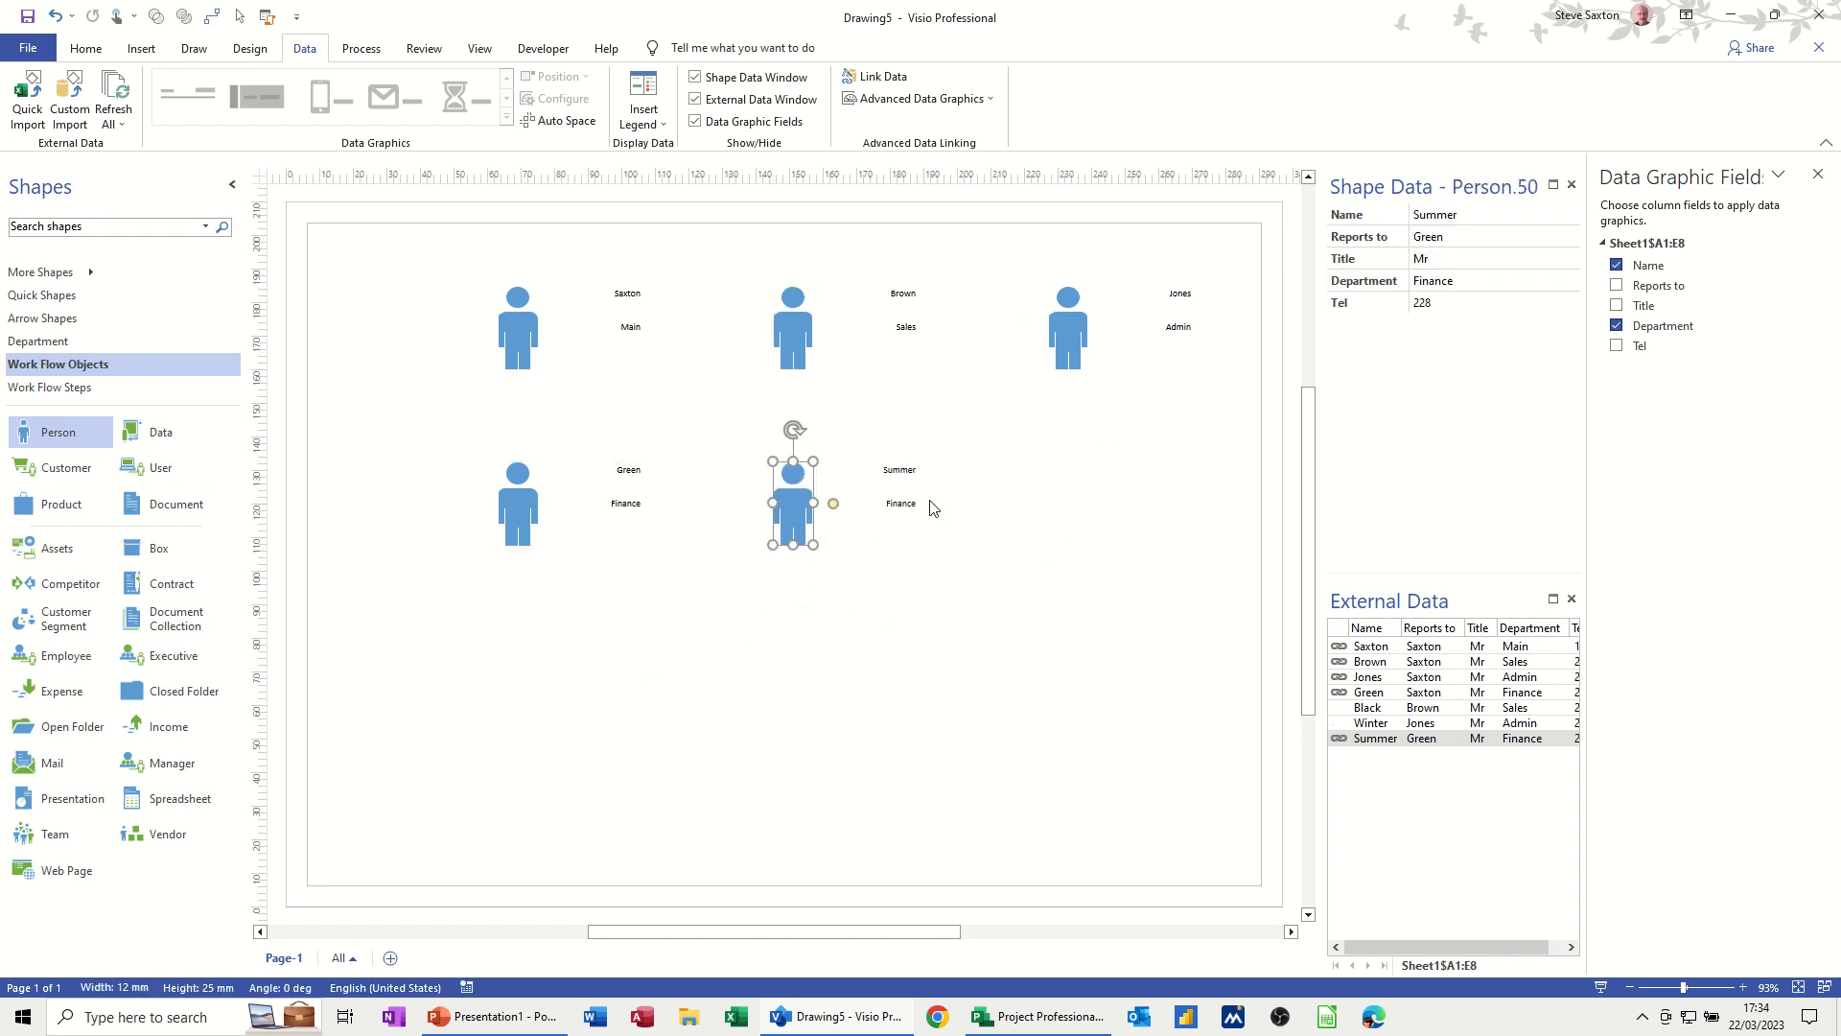
left_click(1045, 467)
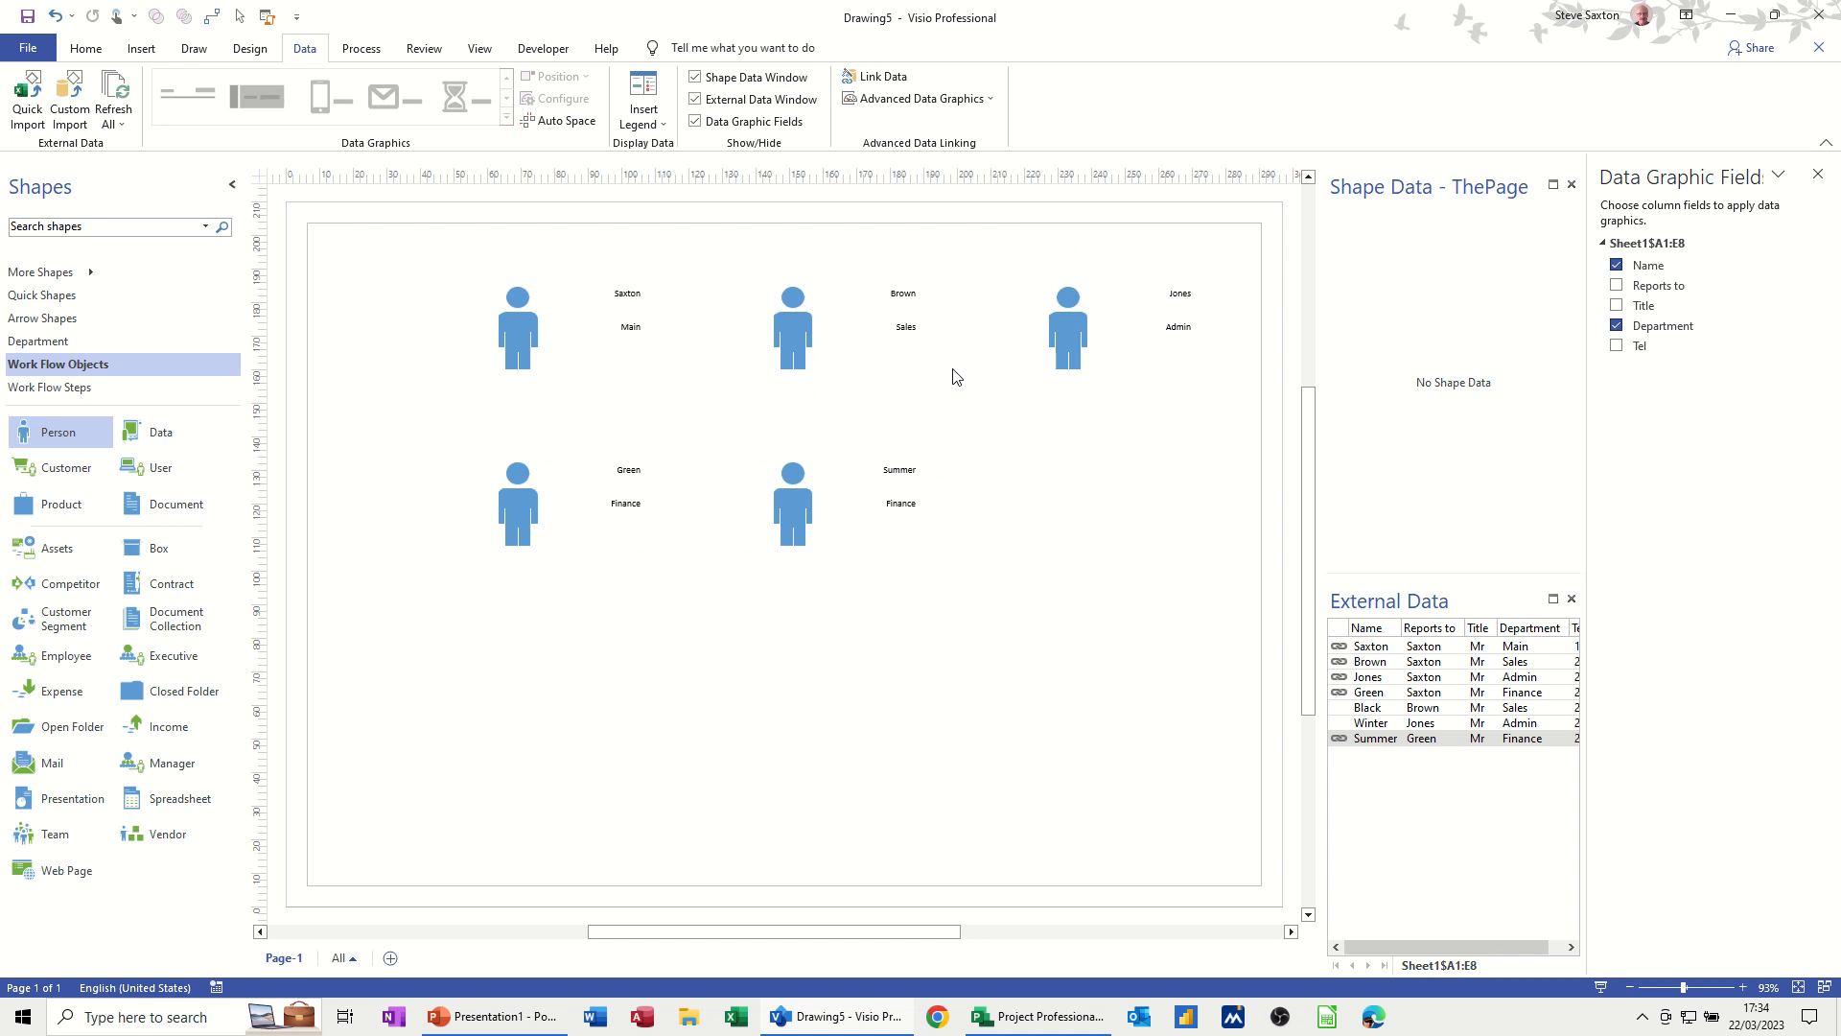